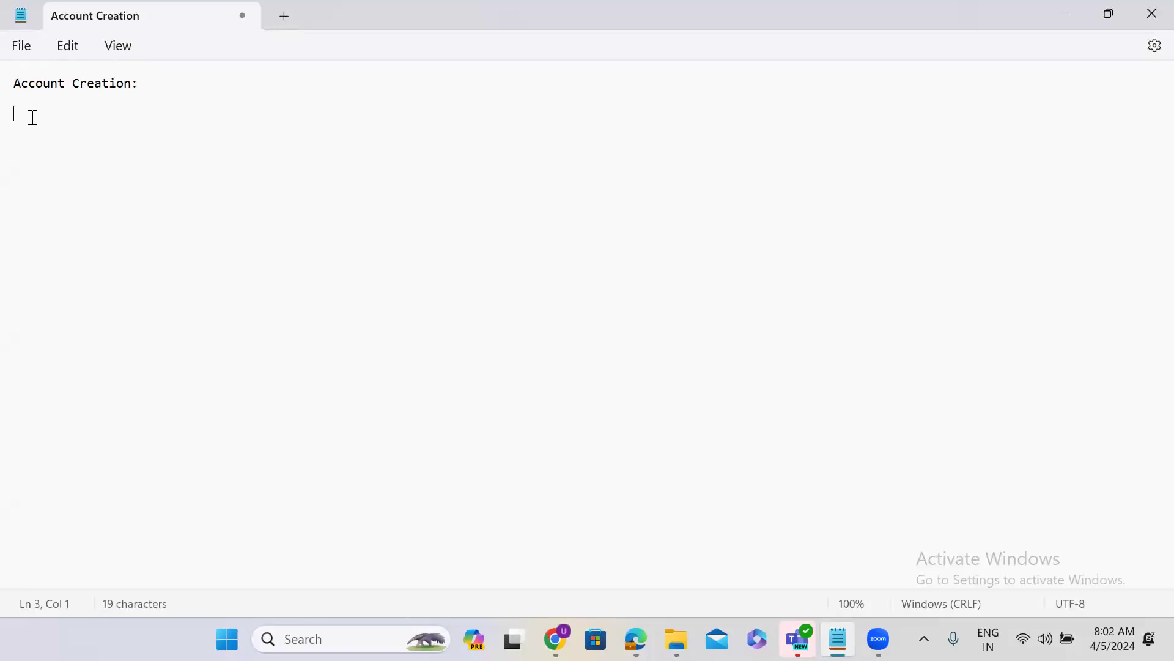
Add the line developer.servicenow.com under the Account Creation heading in Notepad.
type("developer.servicenow.com")
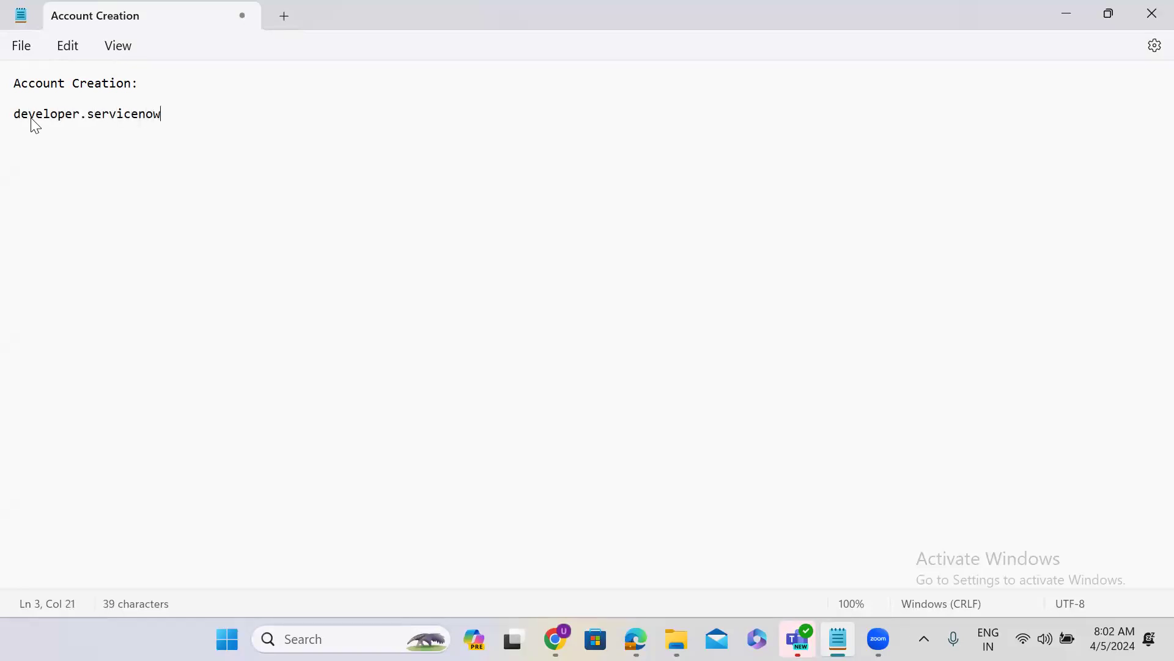
key("Return")
key("Return")
key("alt+Tab")
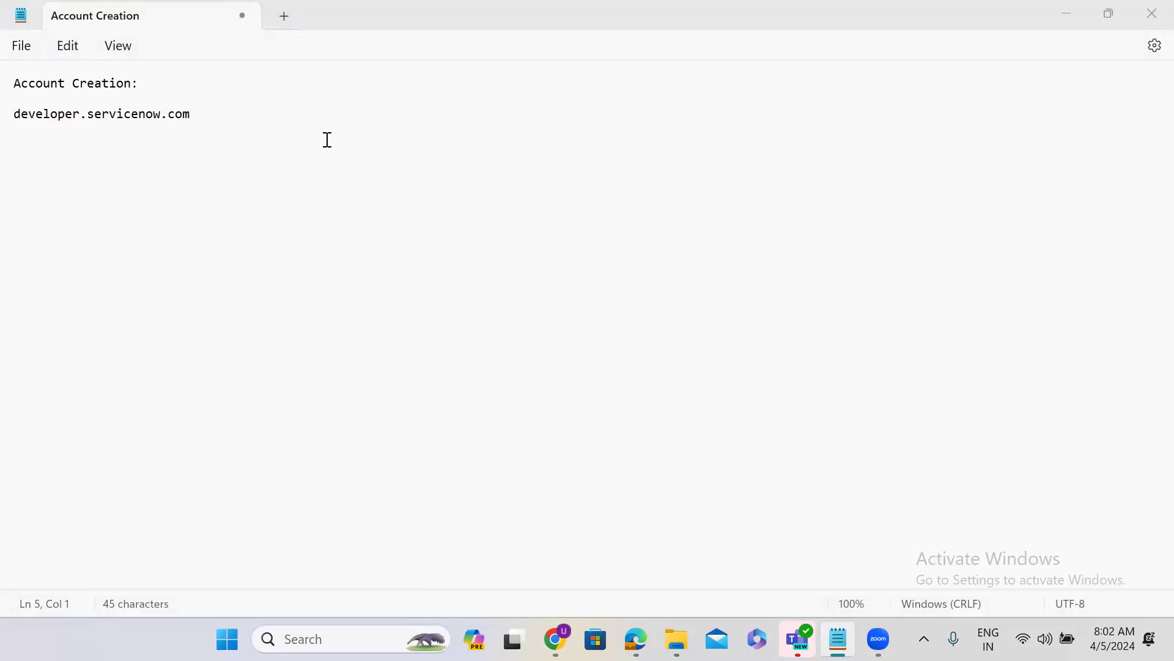
left_click(257, 119)
Insert a blank line below the developer.servicenow.com address.
key("Return")
key("Return")
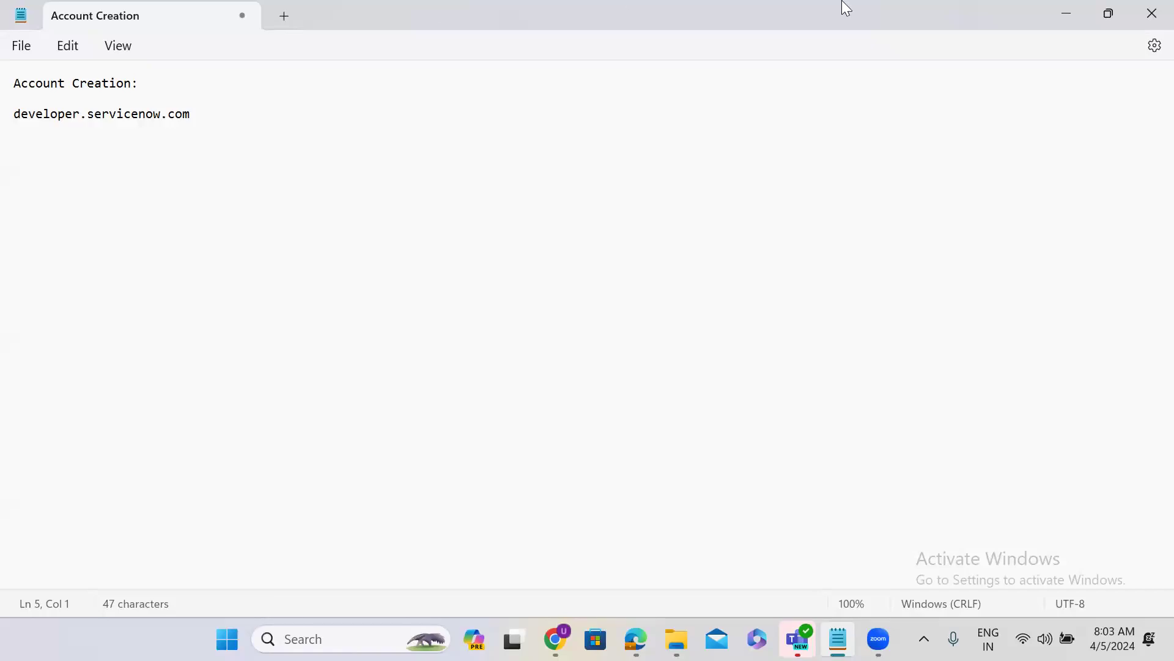
Load developer.servicenow.com in Chrome and start the developer account sign-up.
left_click(1069, 23)
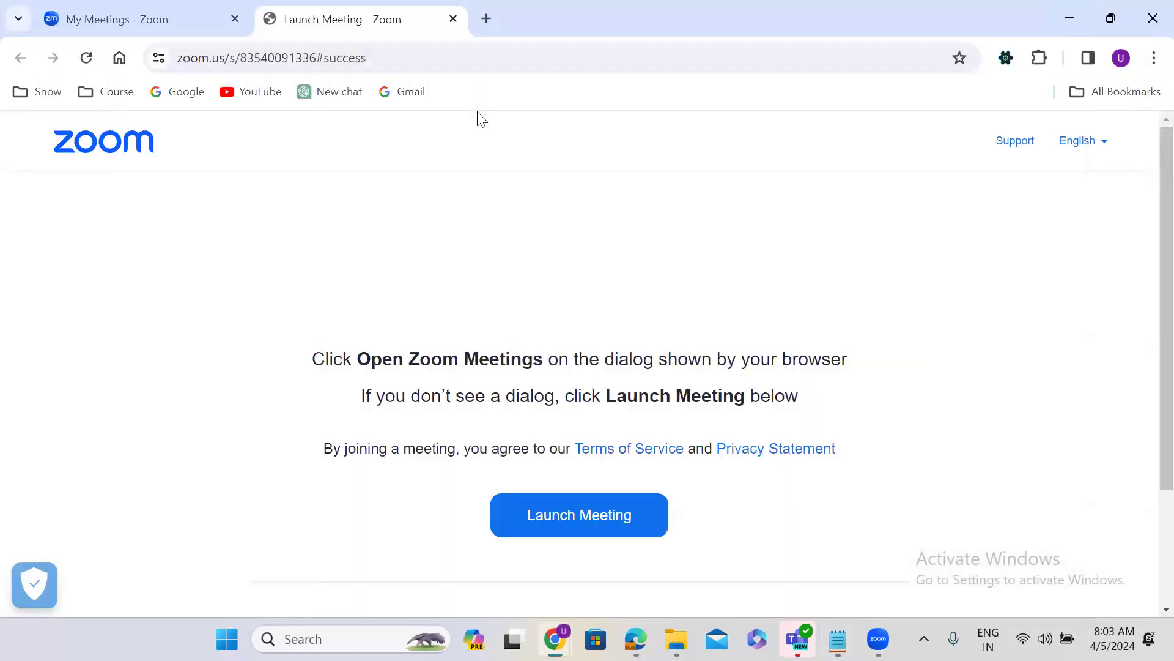
left_click(329, 60)
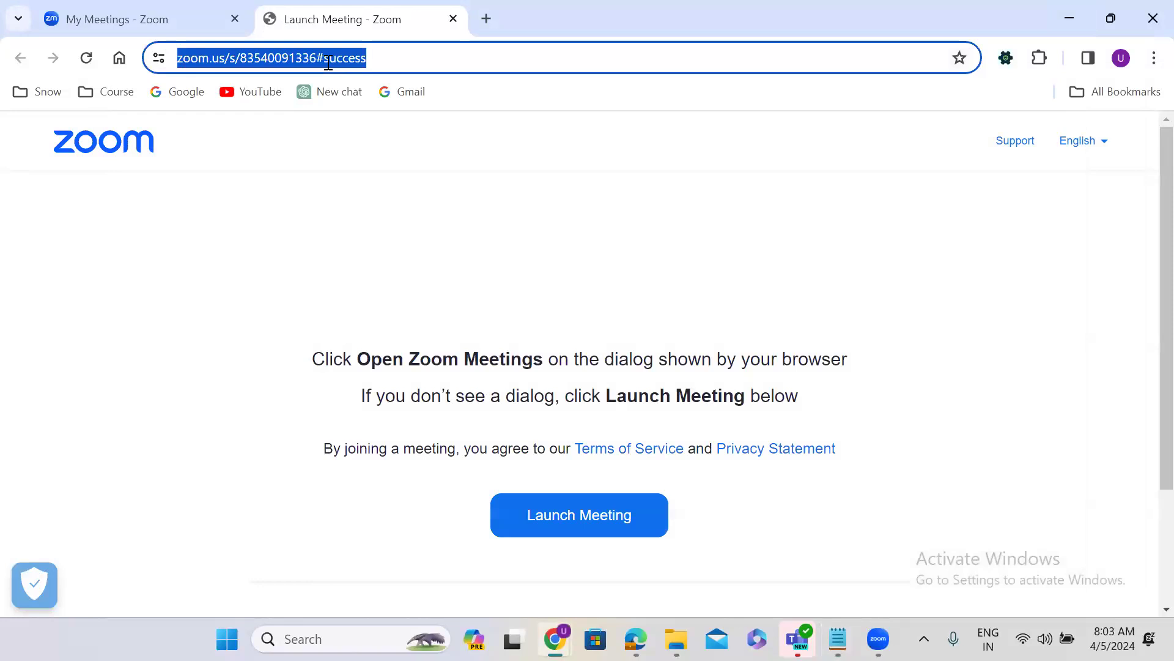
type("deve")
key("Right")
key("Return")
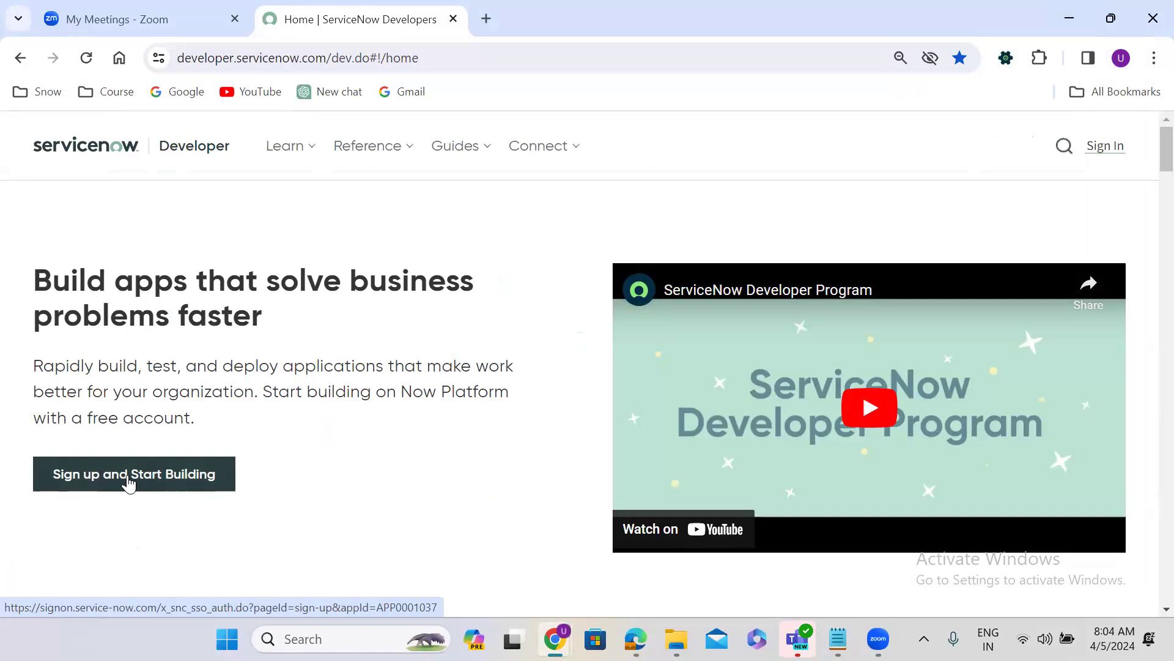
left_click(130, 484)
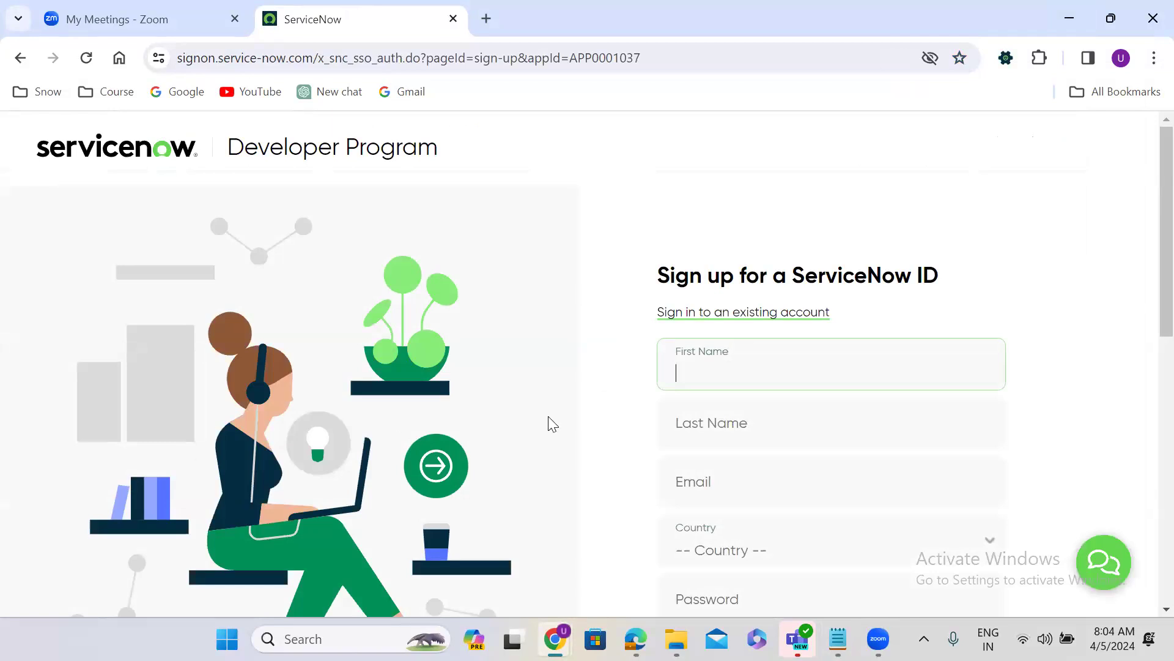
Scroll through the ServiceNow ID sign-up form and place the cursor in First Name.
left_click(599, 387)
scroll(598, 388, "down", 2)
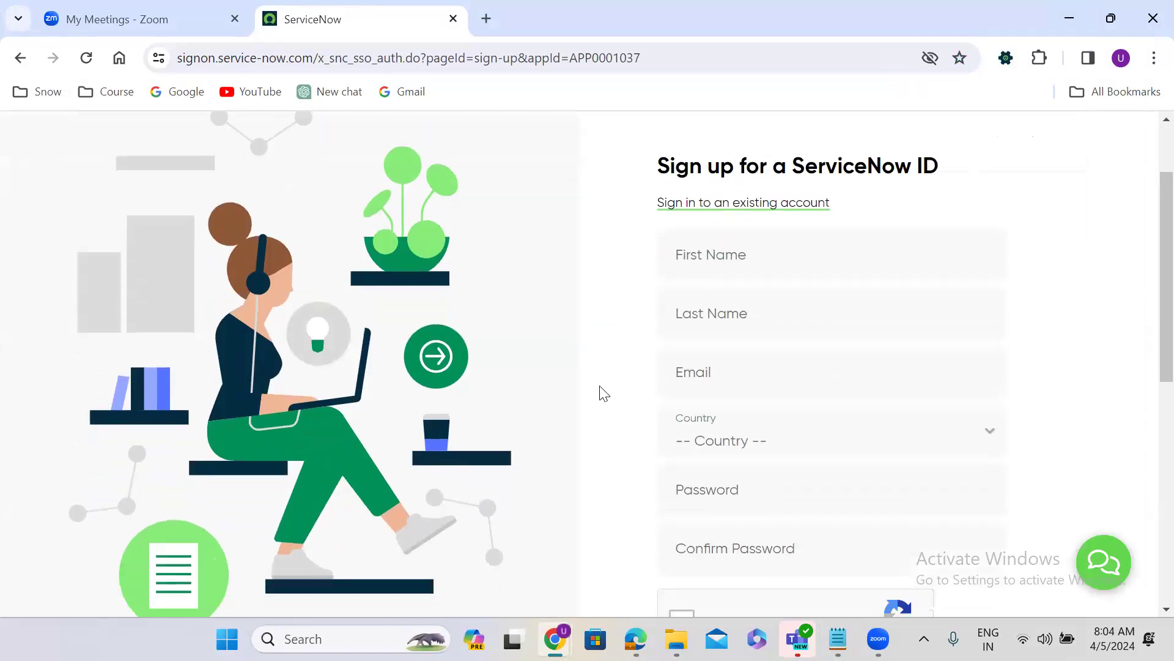
scroll(603, 393, "down", 1)
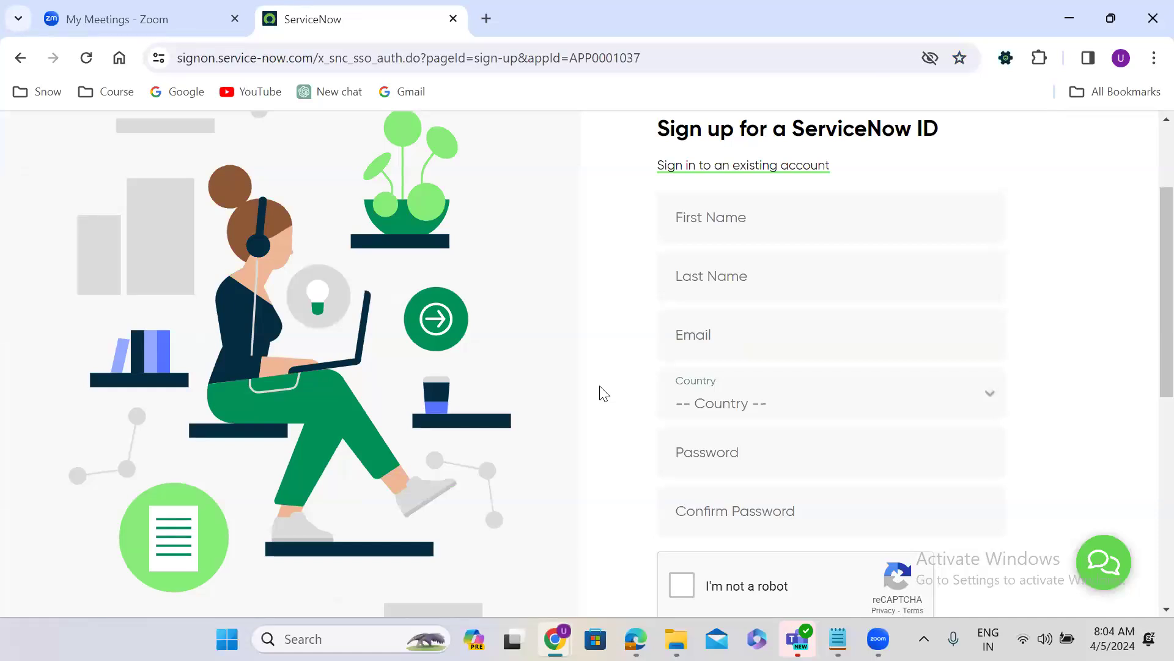
left_click(757, 225)
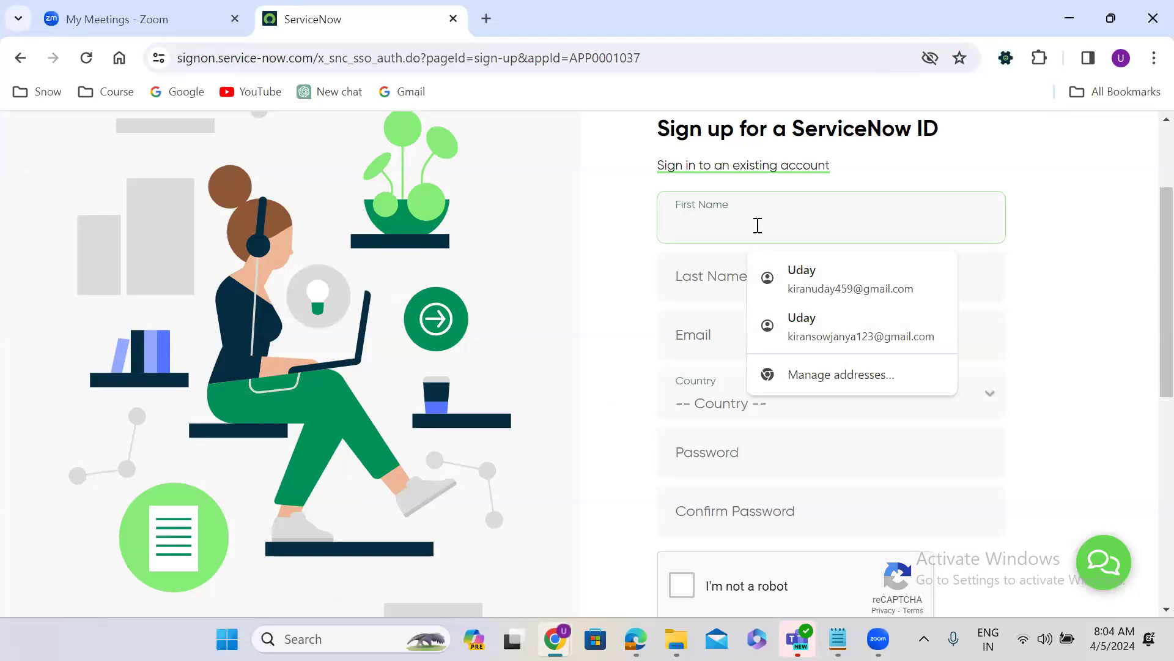
left_click(483, 586)
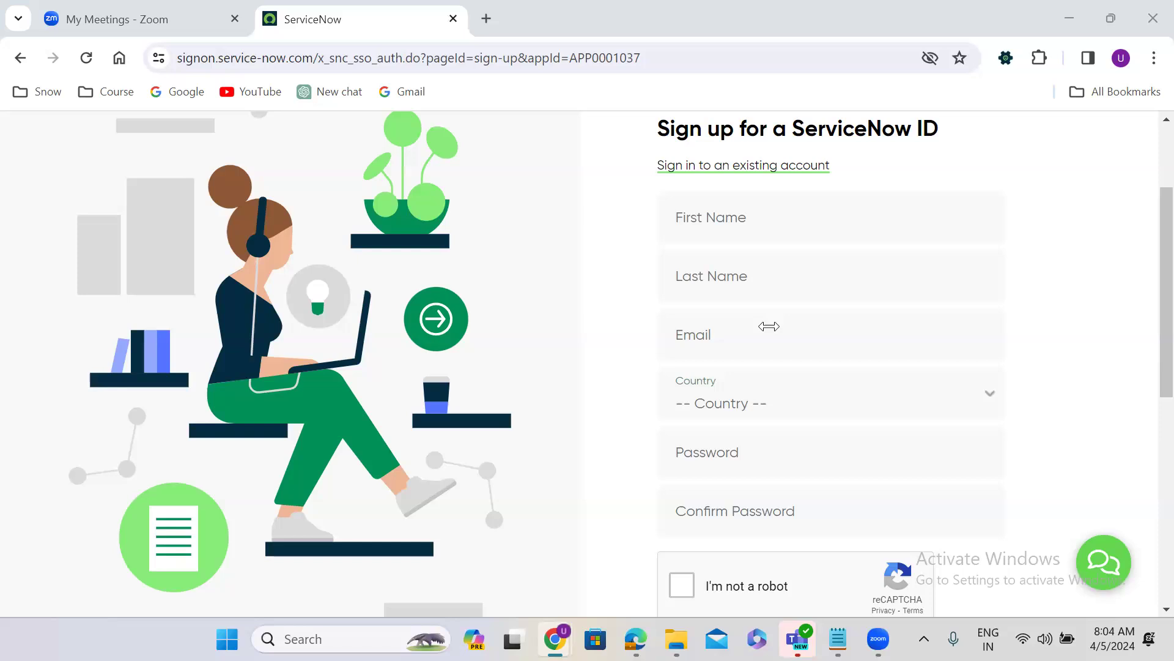
left_click(704, 231)
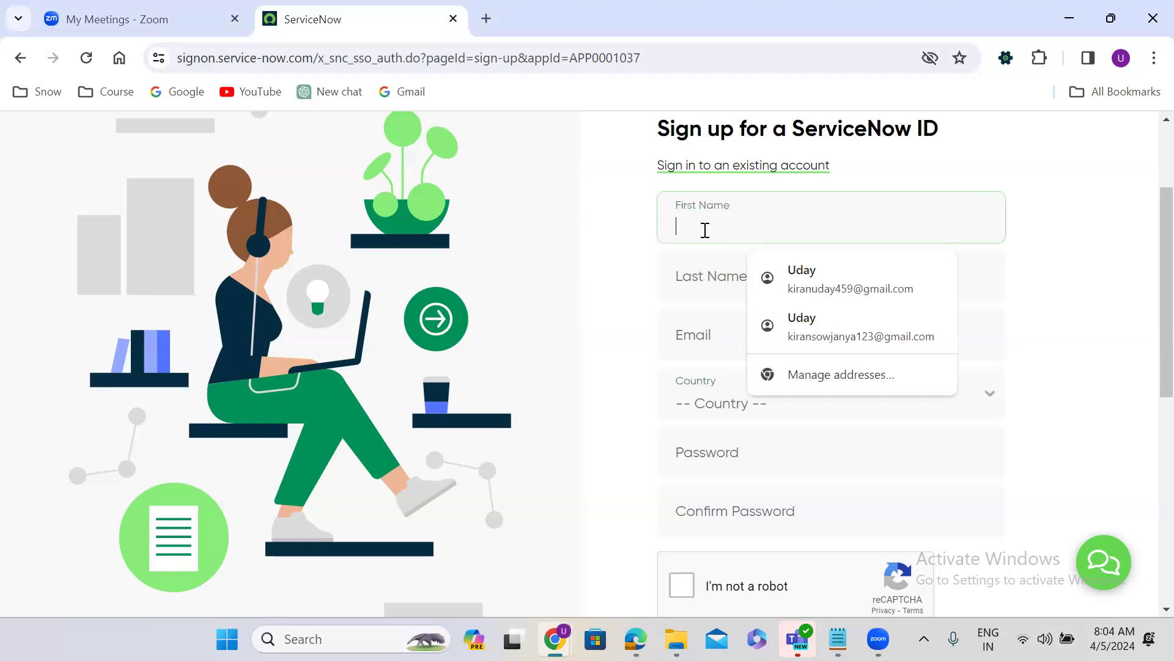
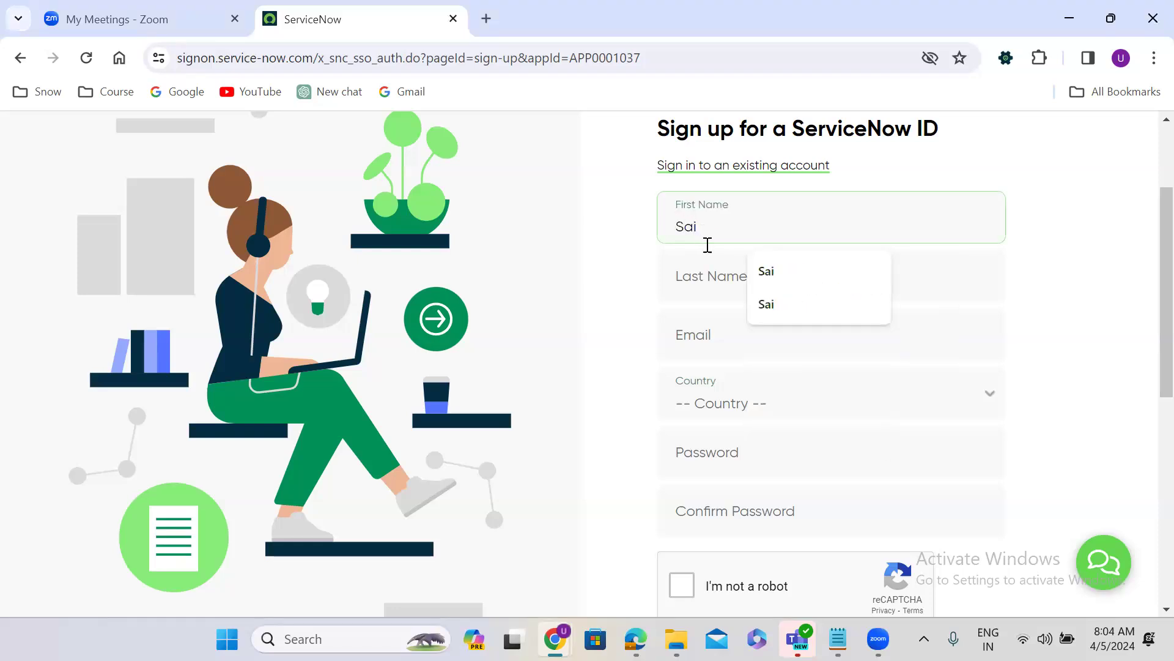
Enter the user's first and last name, then move to the Email field.
left_click(709, 289)
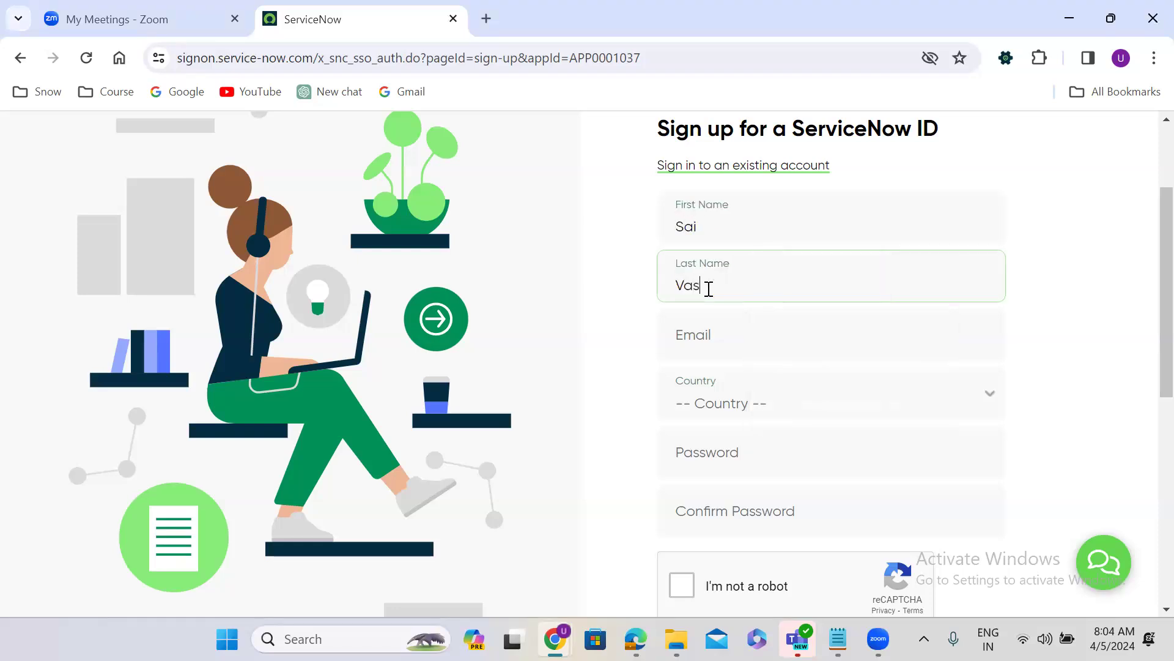
left_click(707, 327)
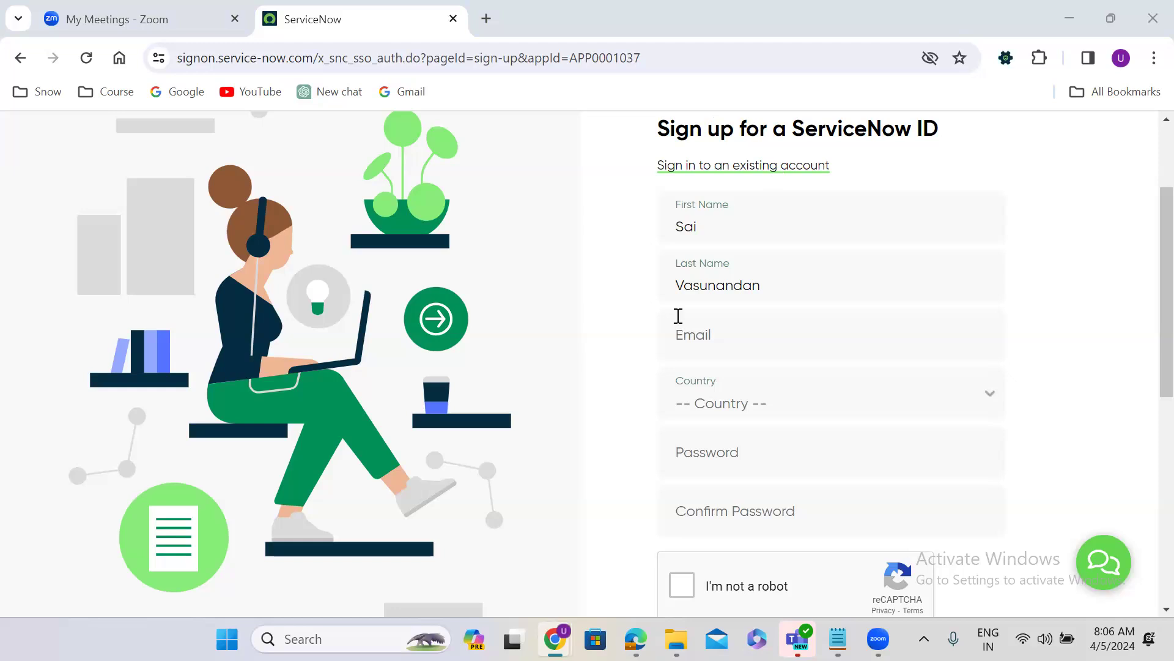
left_click(688, 341)
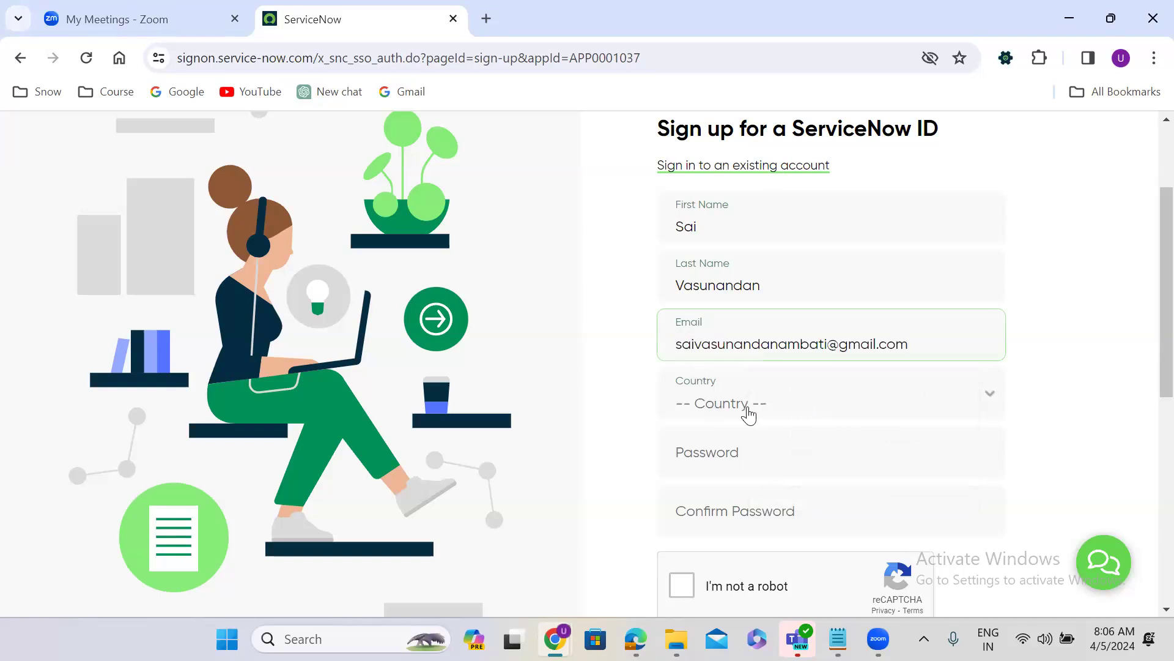
Enter the user's e-mail address and set Country to IN - India.
left_click(747, 412)
type("in")
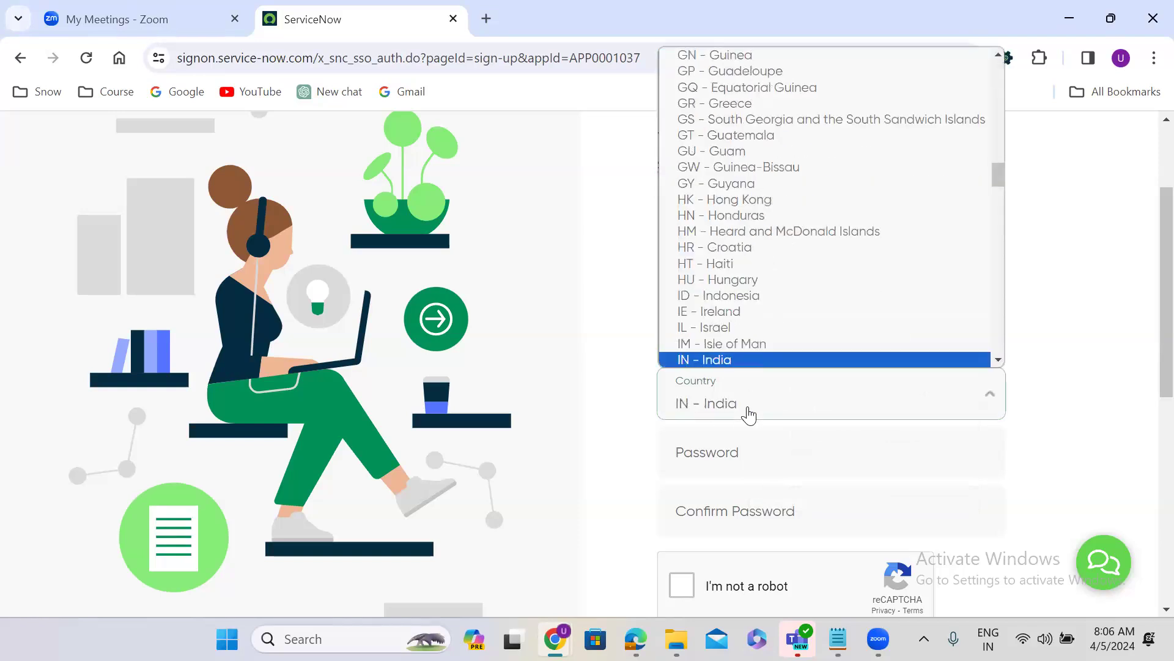
key("Return")
Type and correct the account password, then enter the matching confirmation password.
left_click(711, 451)
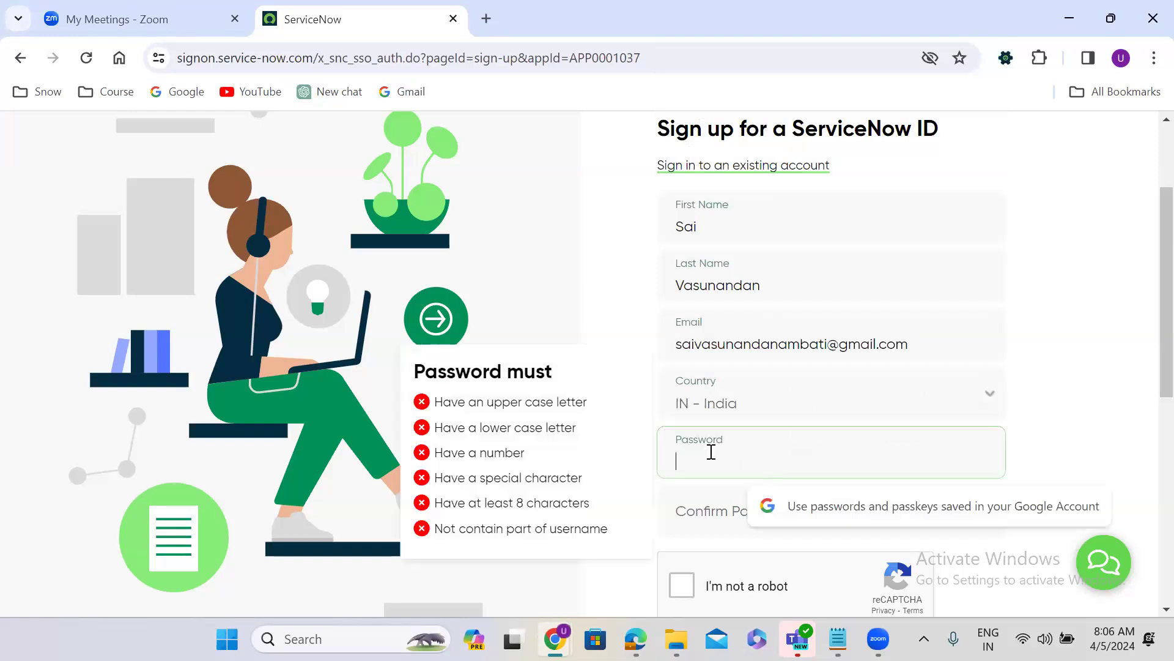
type("•••")
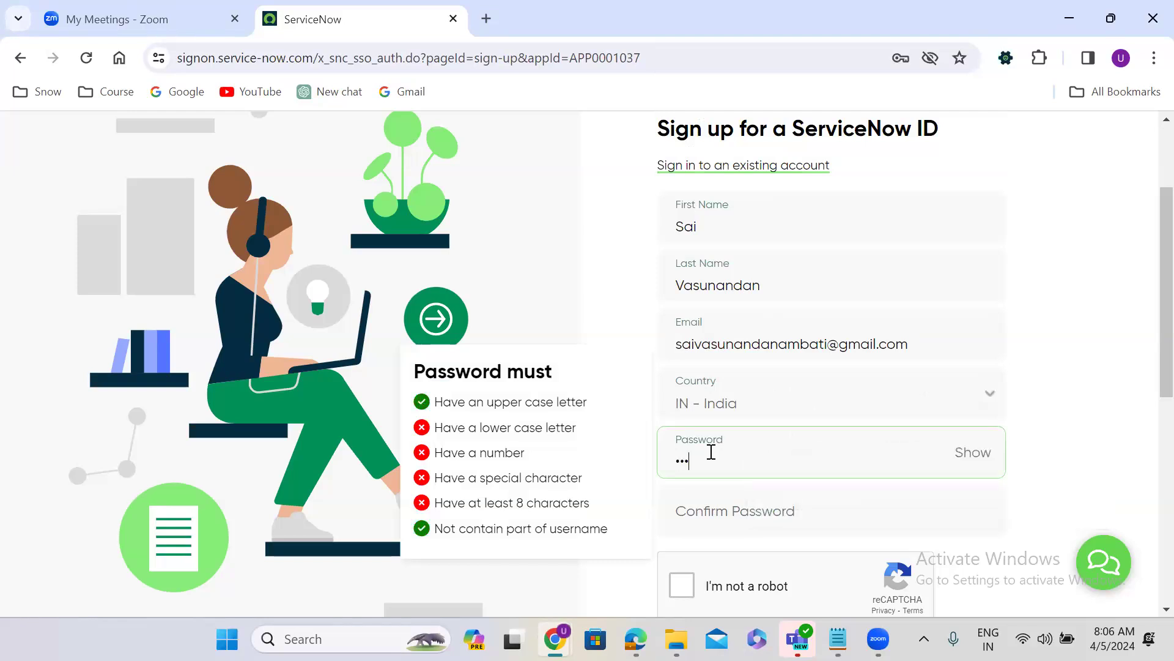
left_click(961, 455)
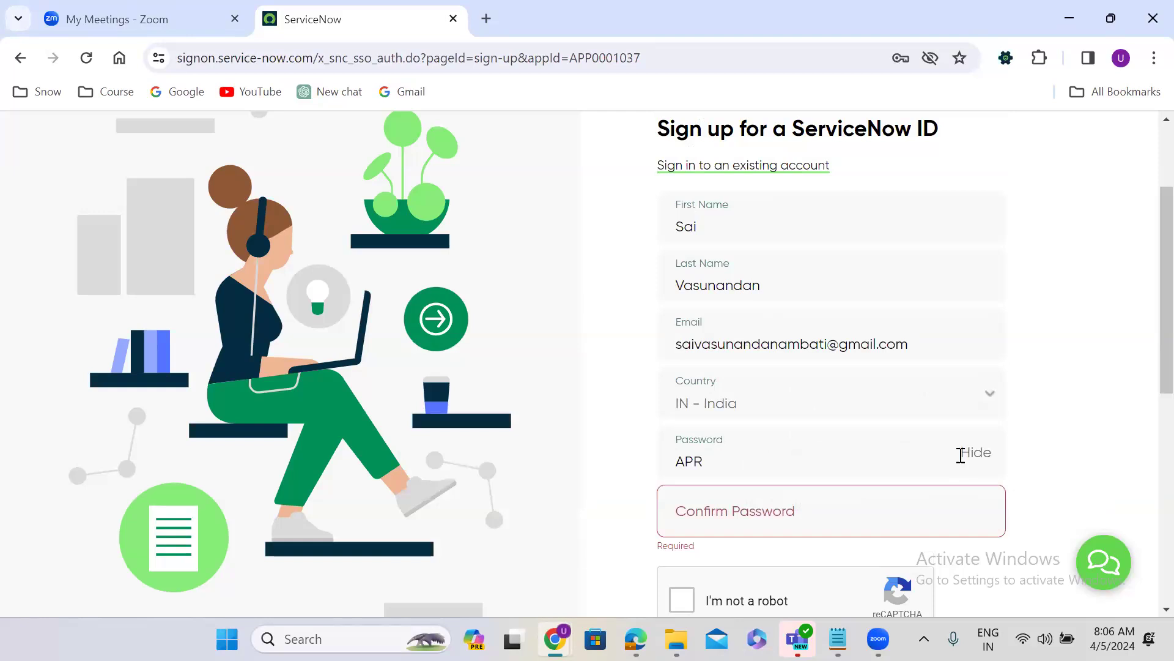
left_click(812, 454)
key("BackSpace")
key("BackSpace")
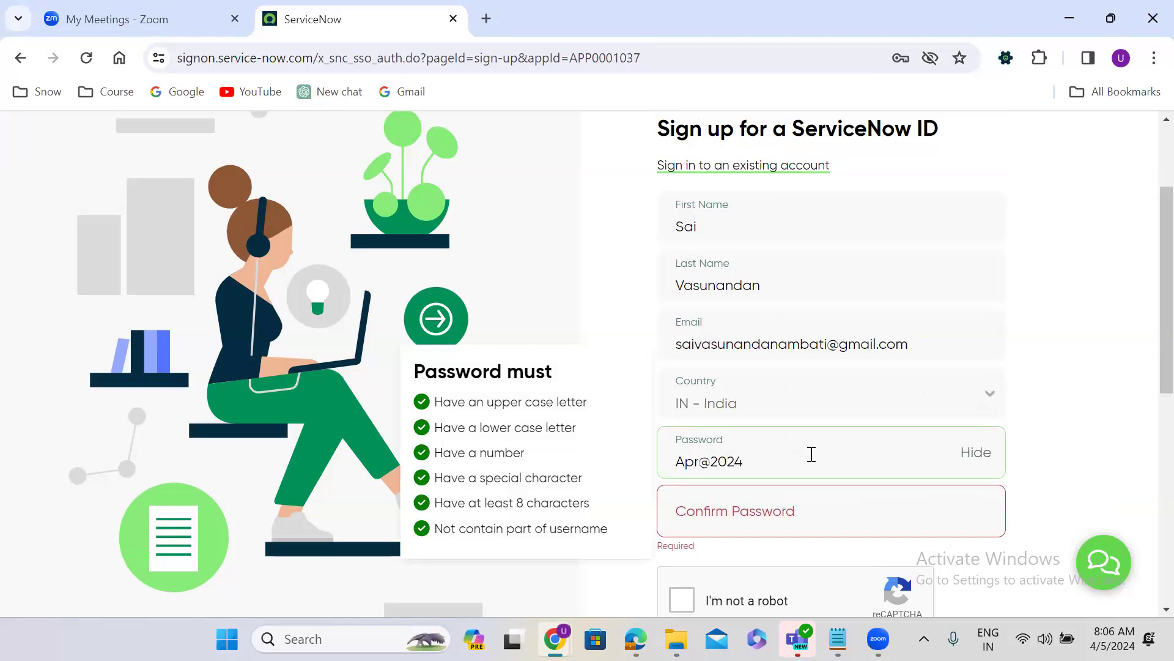
left_click(755, 519)
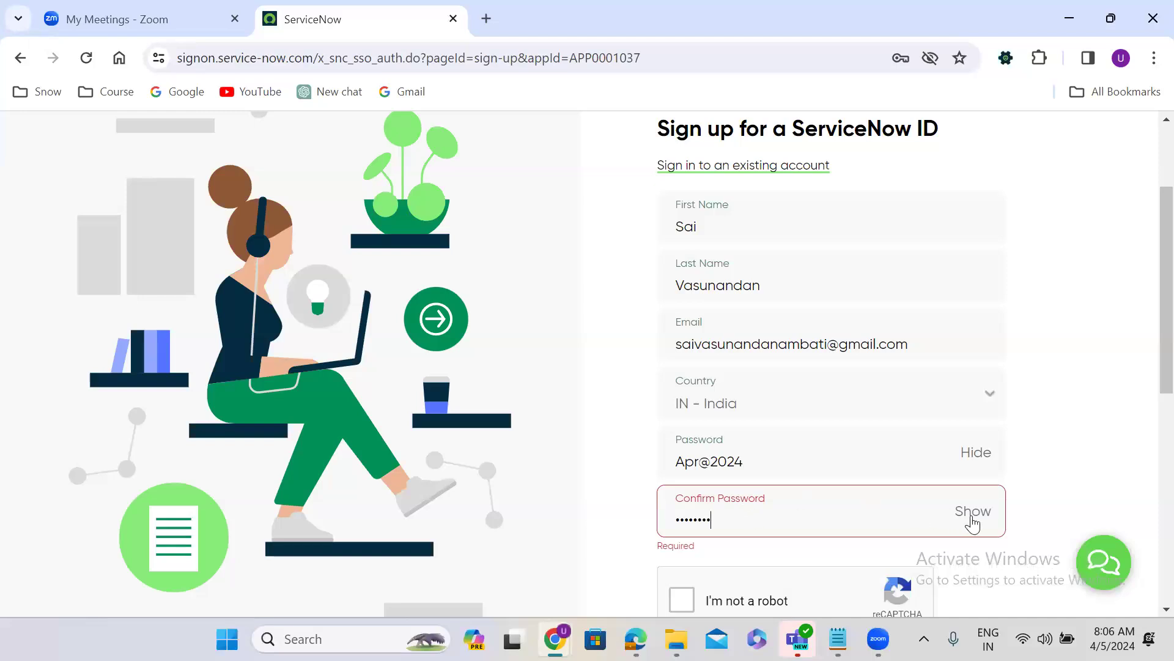
left_click(974, 513)
scroll(1043, 464, "down", 3)
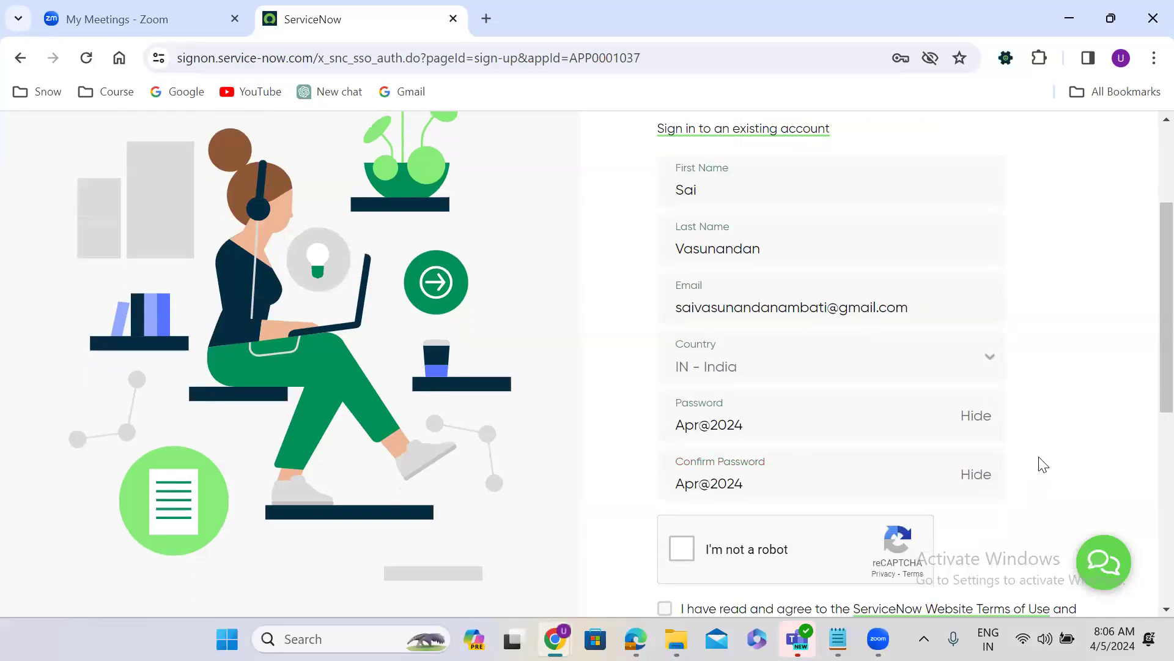
Pass the reCAPTCHA by selecting the four car tiles, then tick the terms checkbox.
left_click(679, 399)
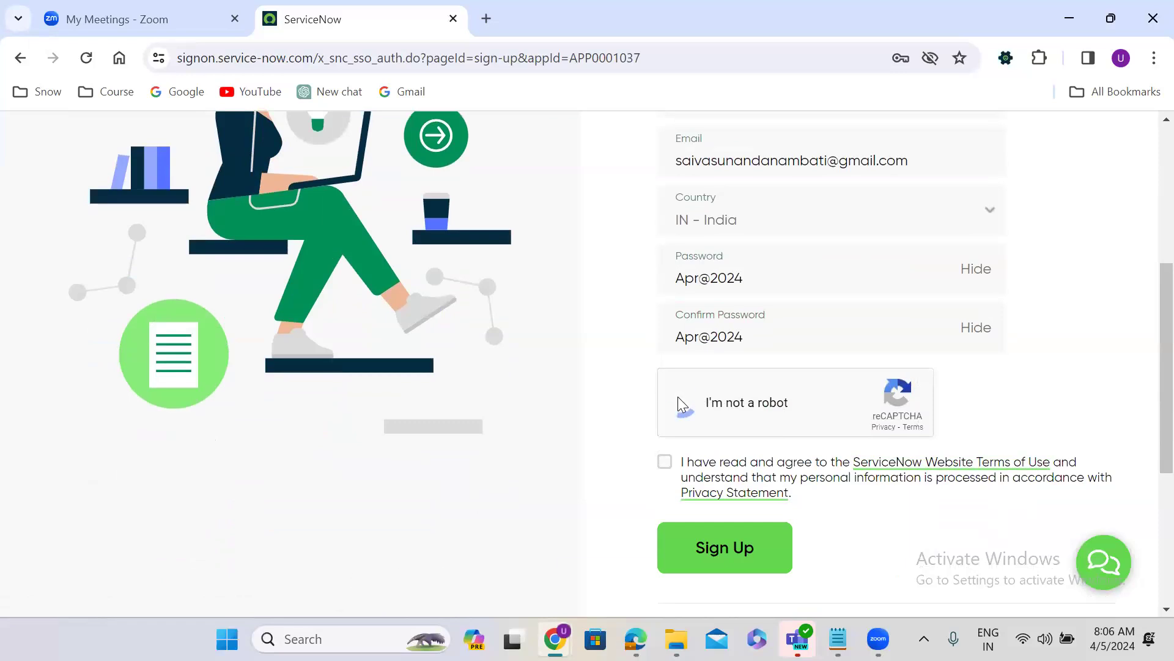
left_click(389, 293)
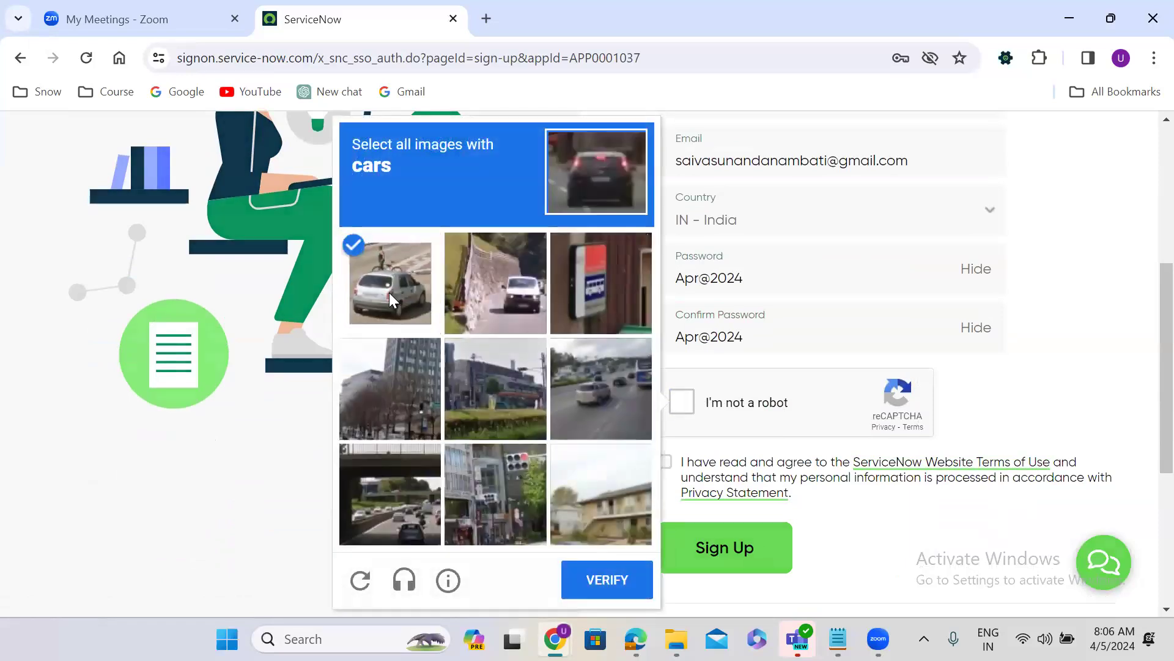
left_click(522, 285)
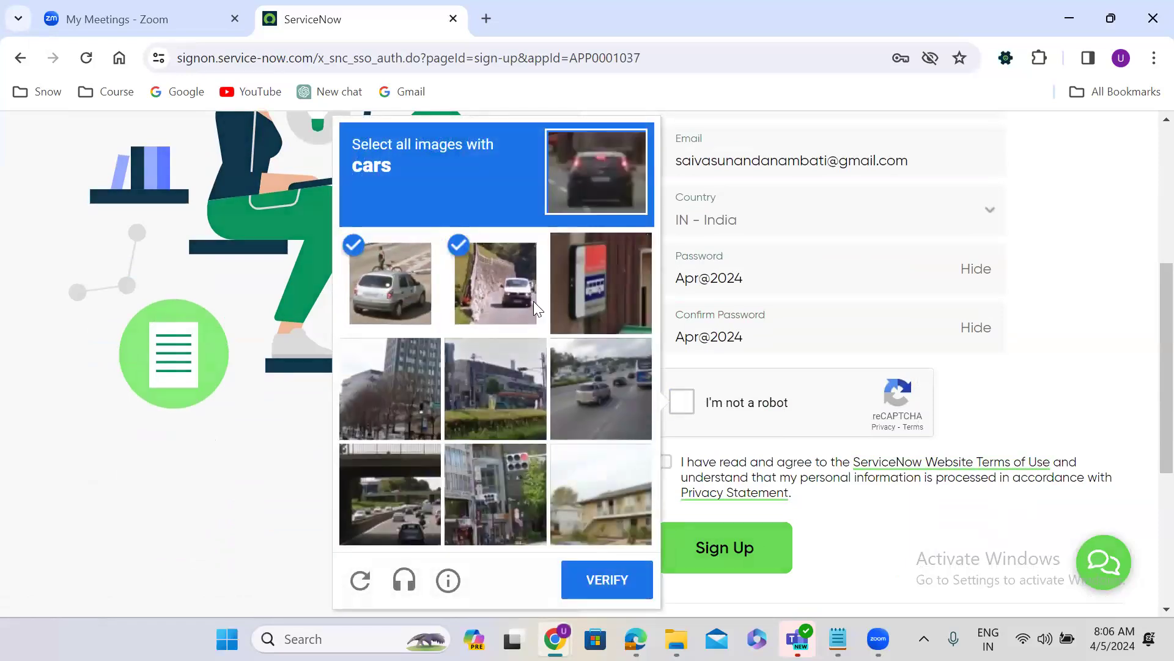
left_click(579, 409)
left_click(367, 509)
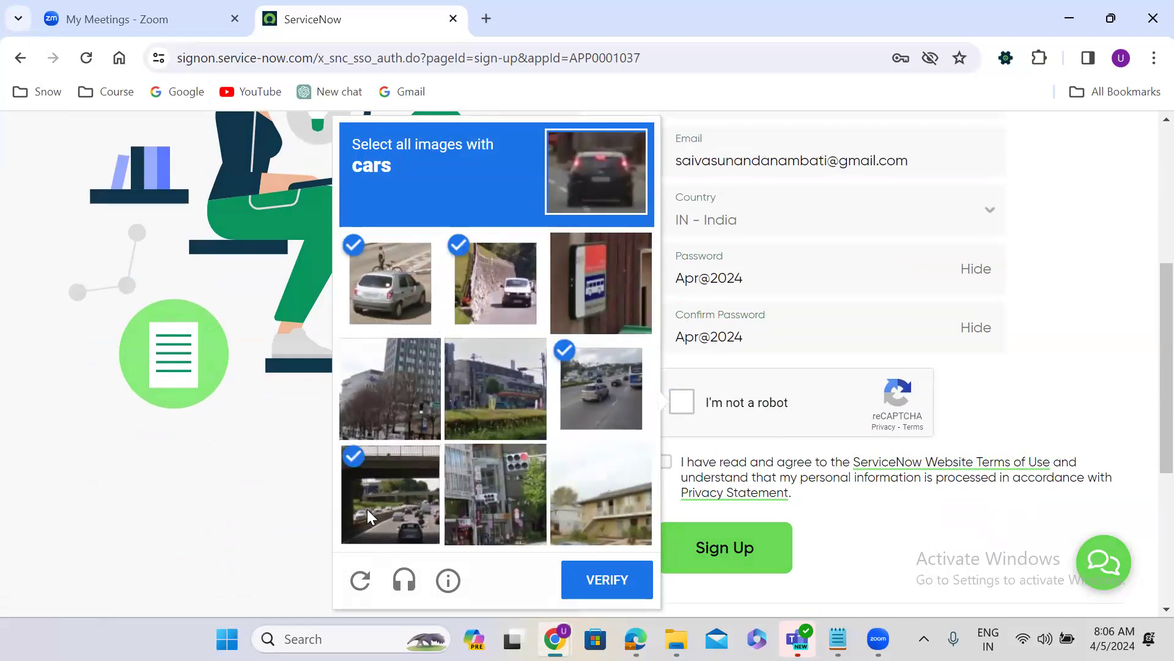
left_click(619, 575)
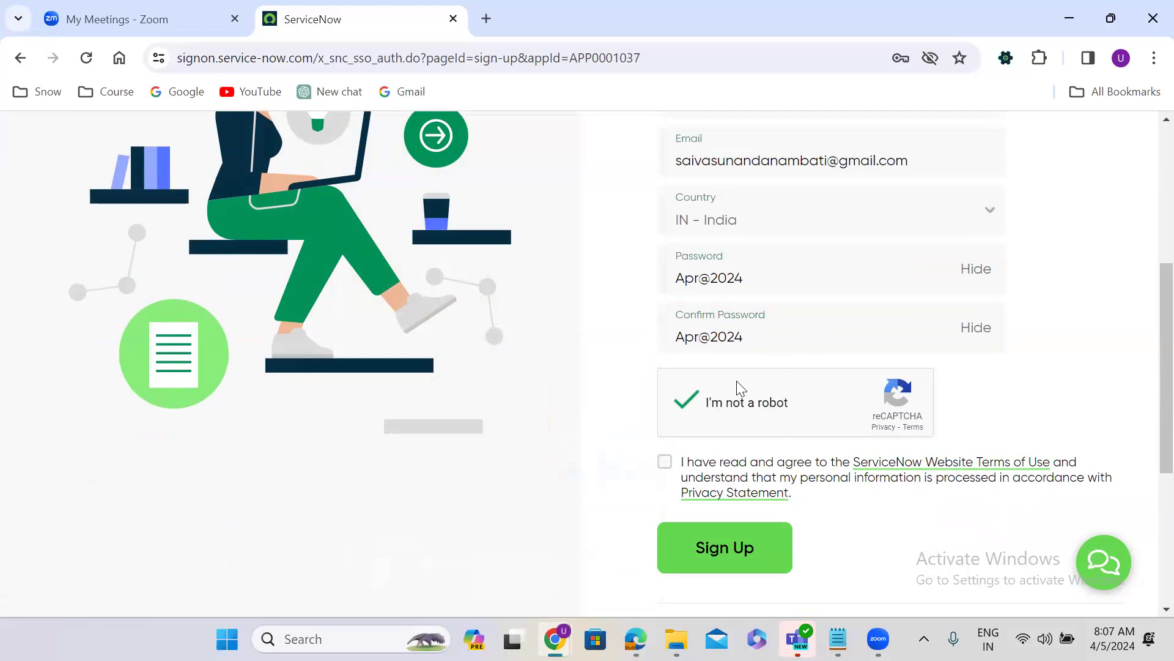
left_click(664, 463)
Submit the sign-up form to reach the email verification thank-you page.
left_click(727, 547)
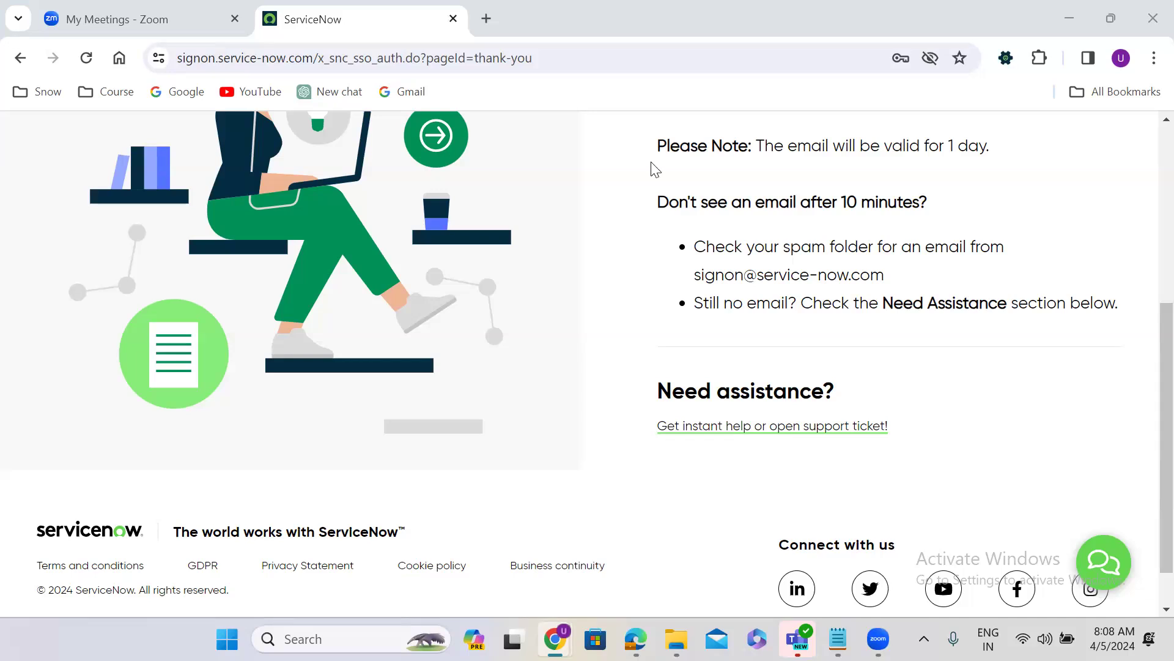
left_click(611, 261)
scroll(611, 262, "up", 5)
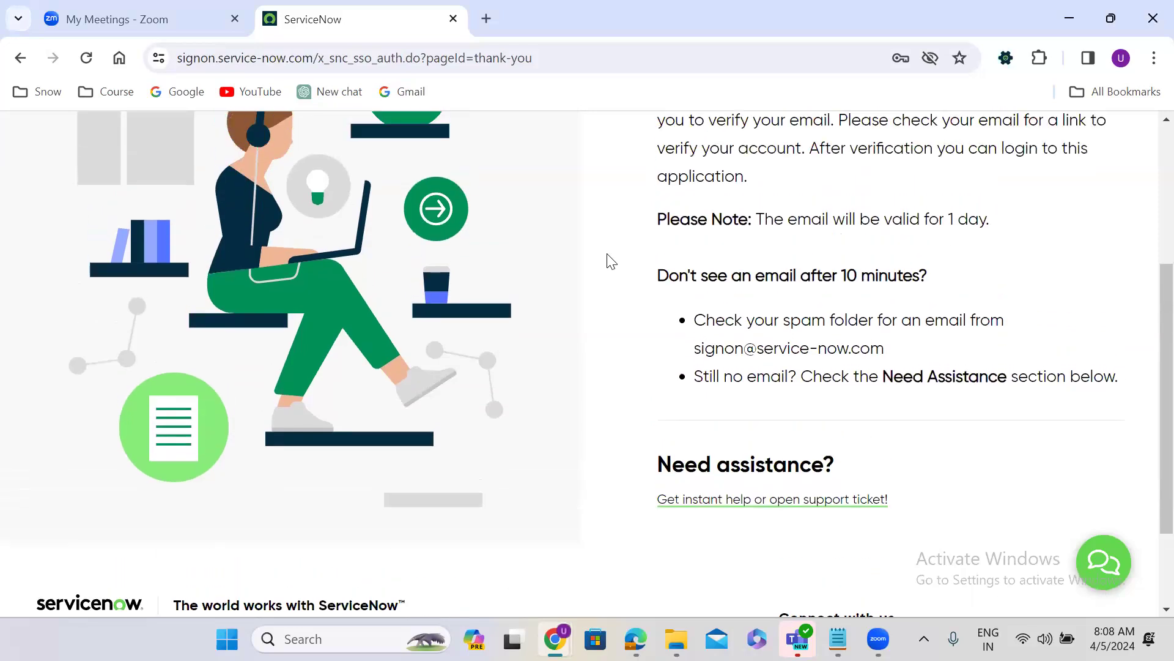
scroll(611, 262, "down", 1)
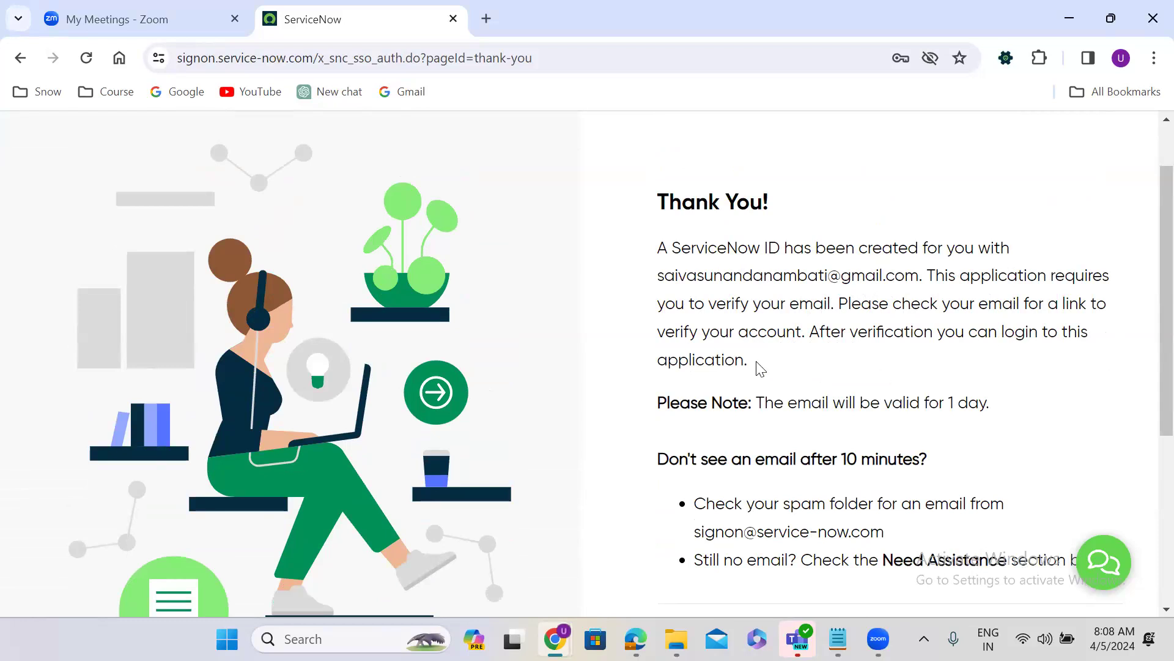
scroll(715, 364, "down", 2)
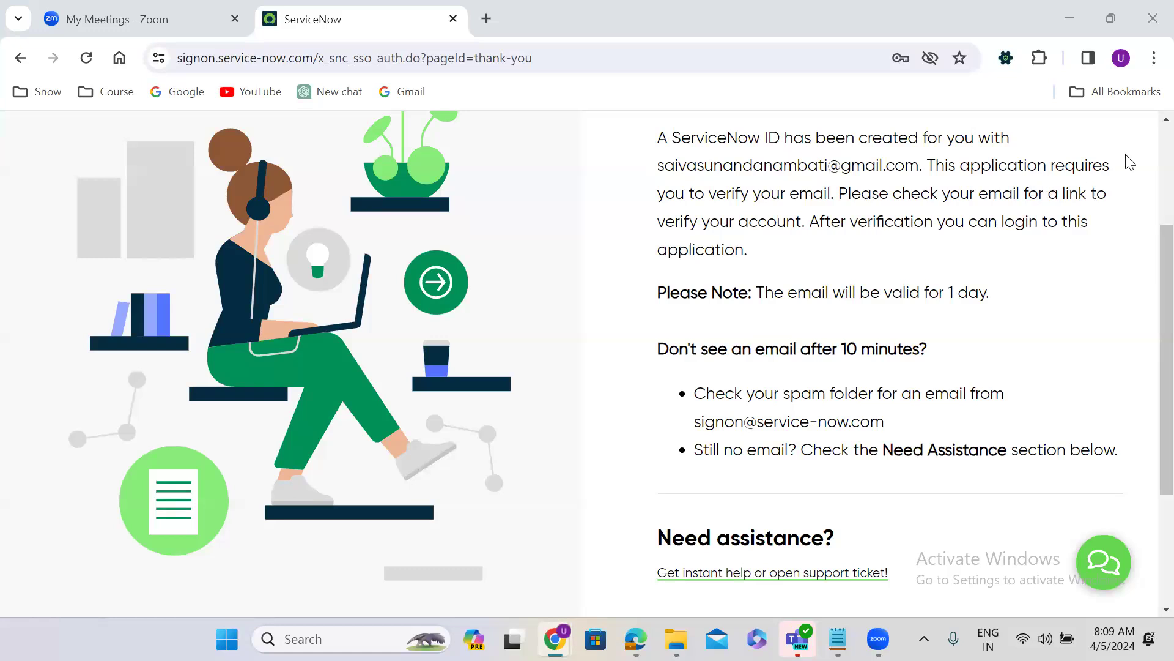
scroll(1147, 141, "up", 3)
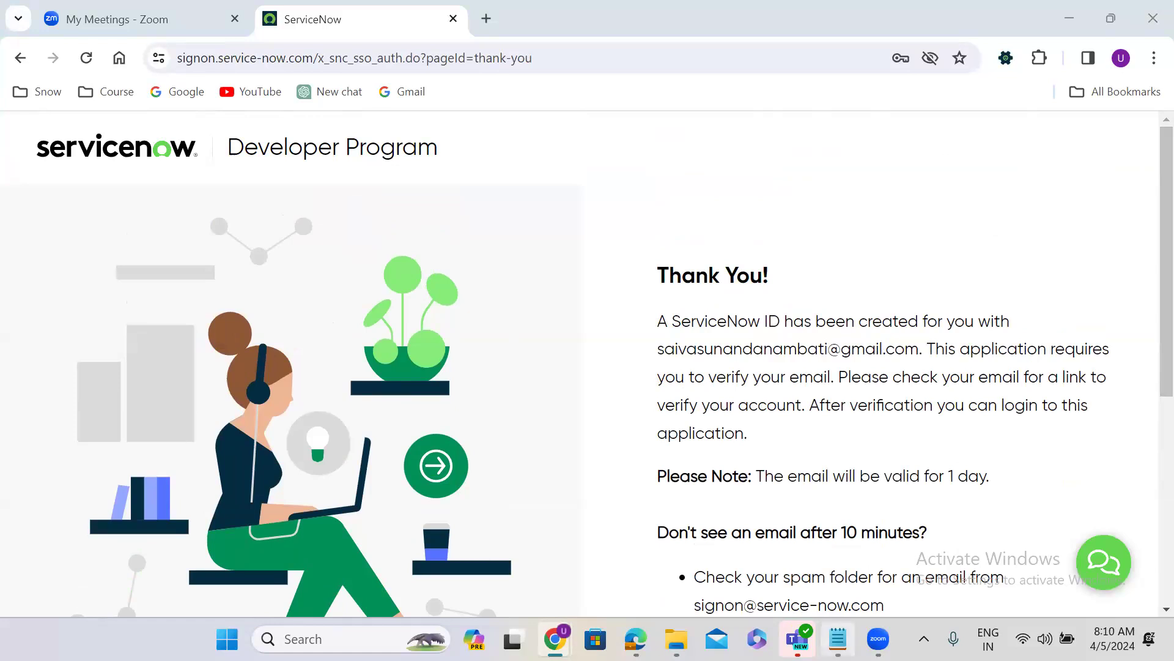
left_click(837, 638)
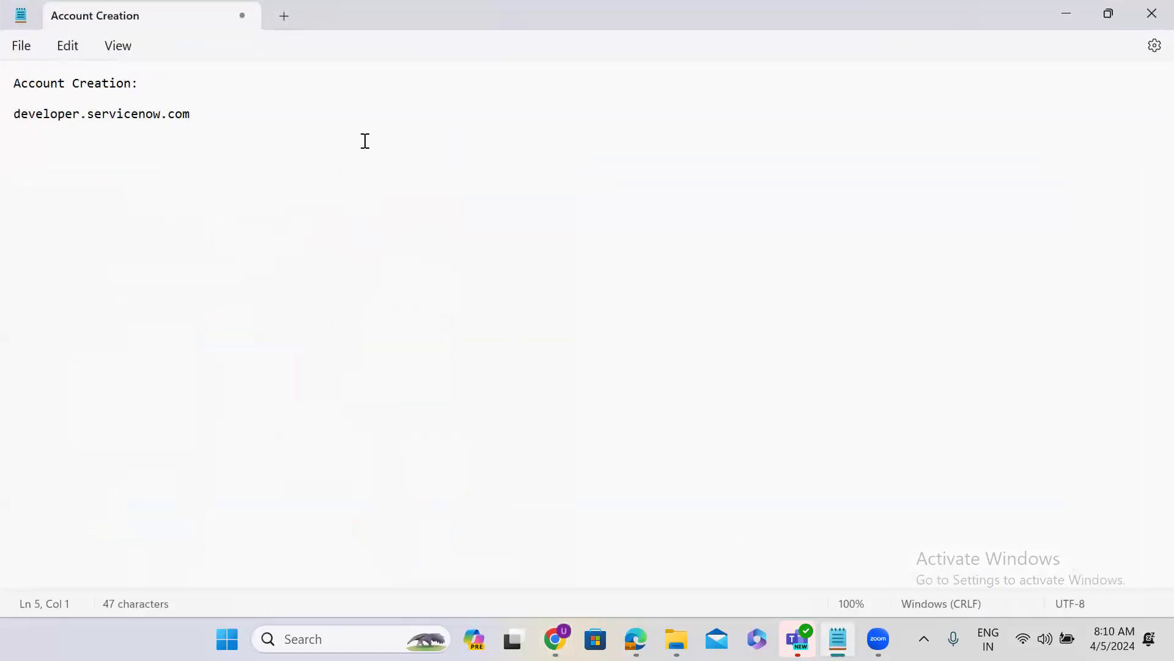
Select the developer.servicenow.com line in Notepad, then minimize Notepad.
left_click_drag(208, 116, 18, 124)
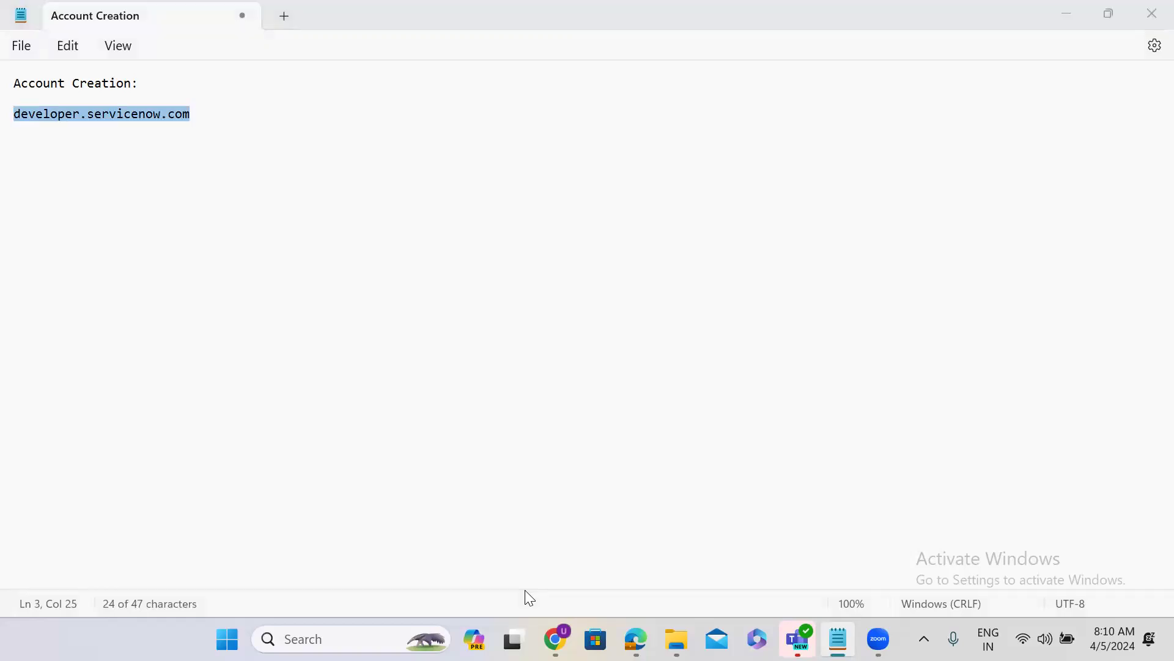
left_click(1064, 17)
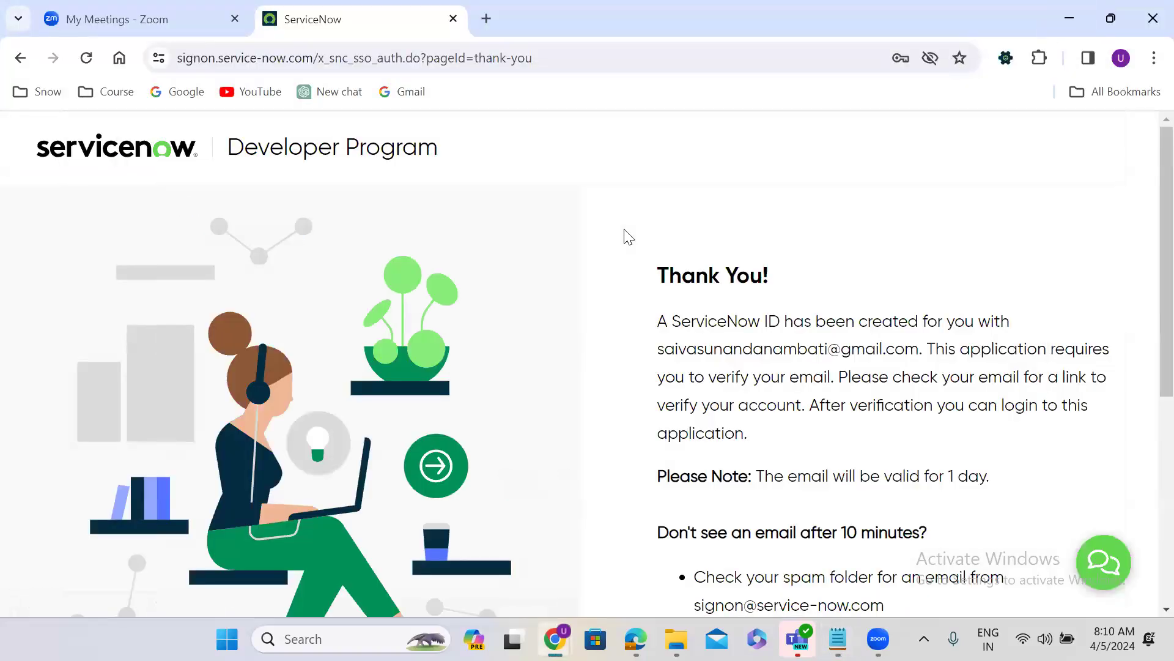
Load developer.servicenow.com in Chrome and start signing in.
left_click(440, 60)
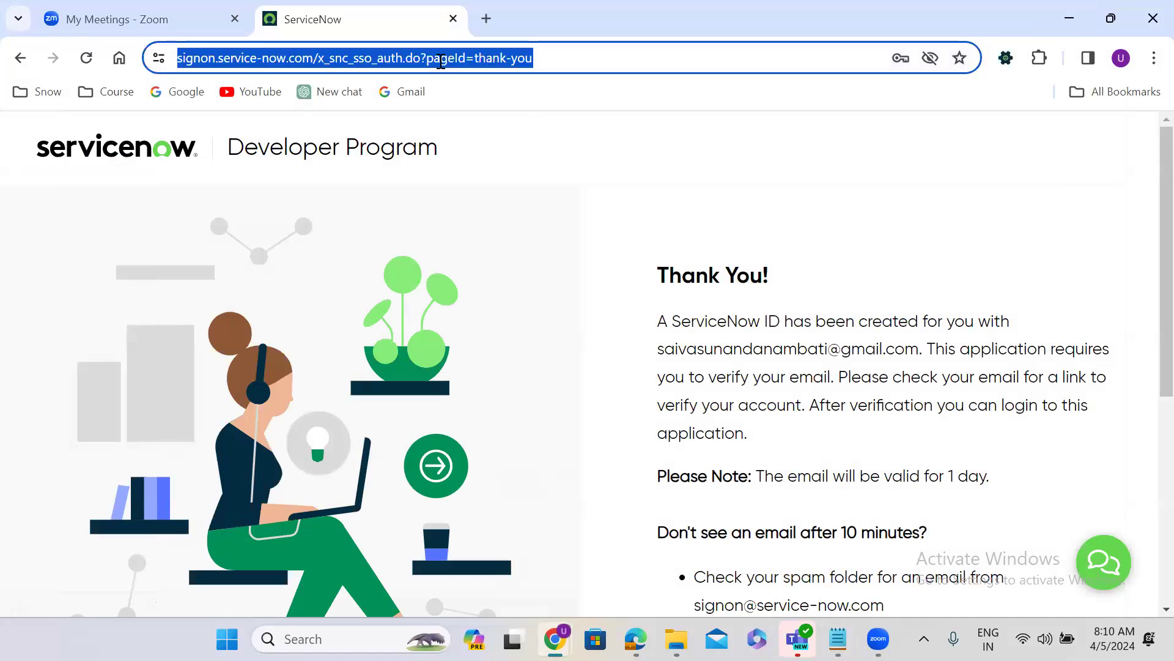
type("deve")
key("Right")
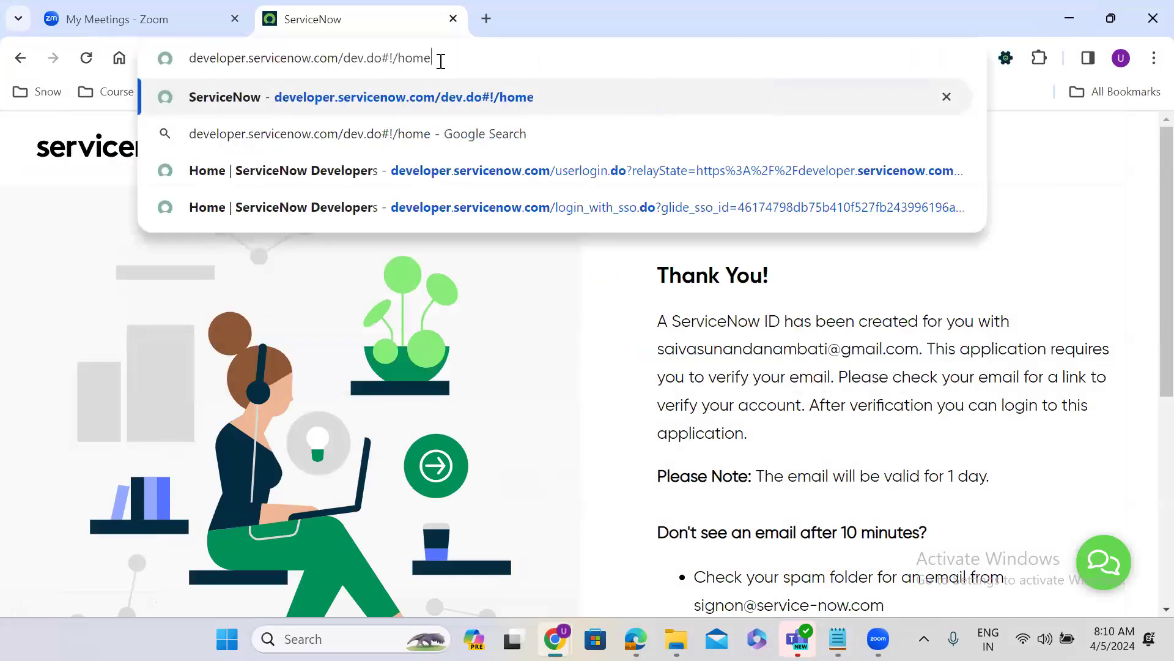
key("Return")
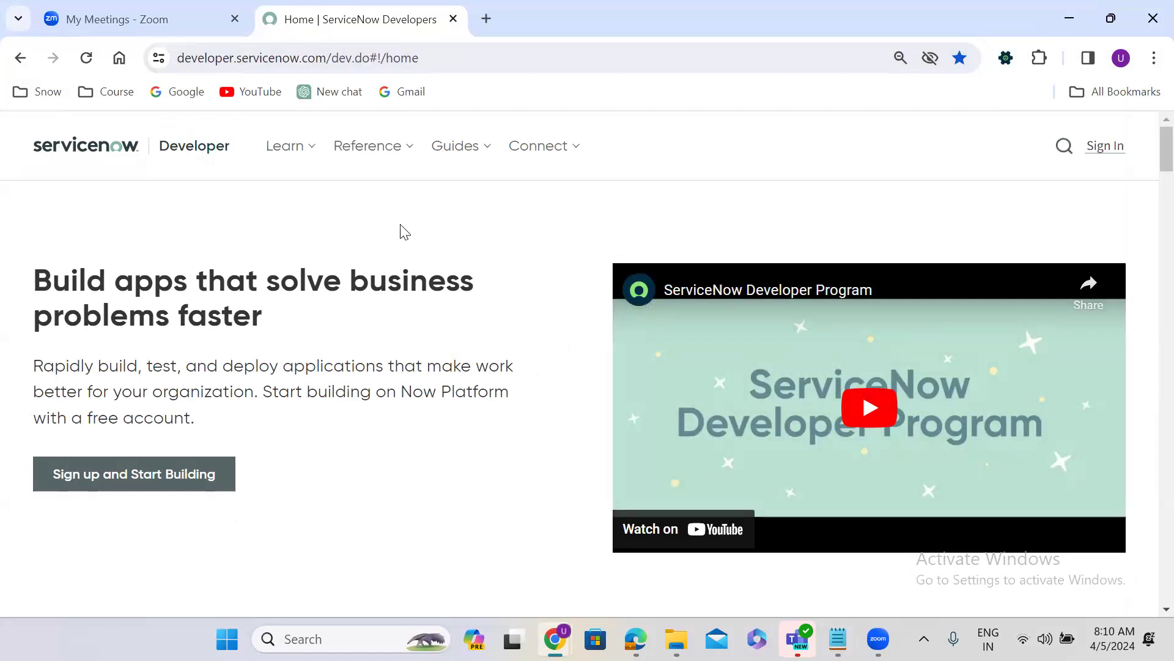
left_click(1110, 148)
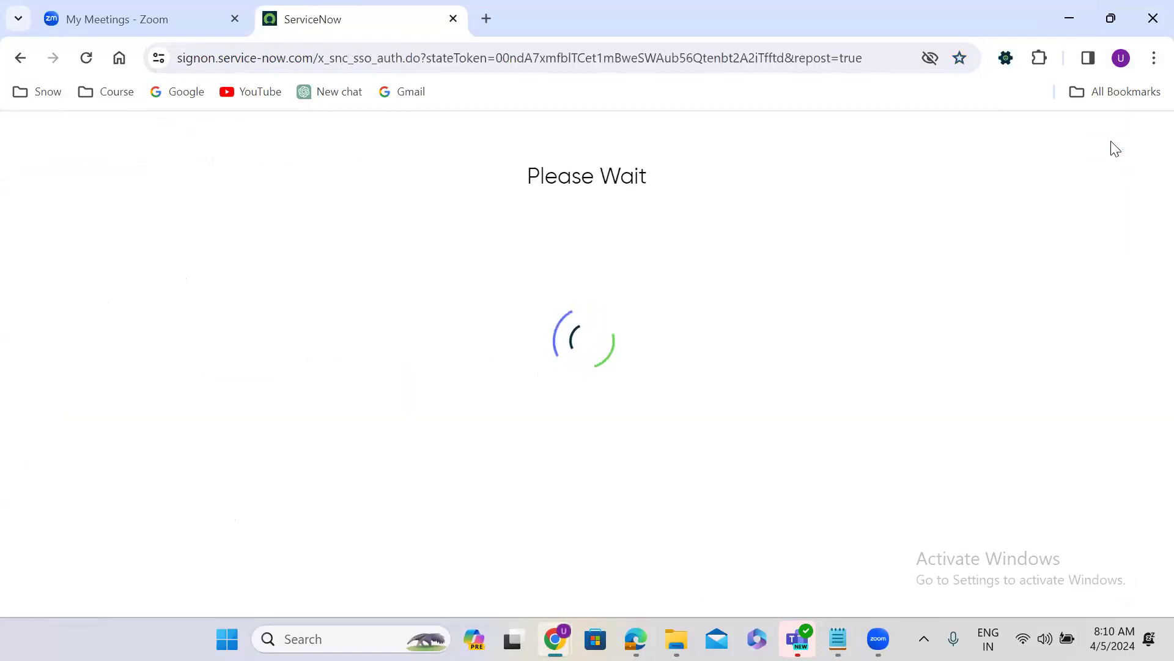
Sign in with the account's saved e-mail and password, reaching the Getting Started questionnaire.
left_click(709, 331)
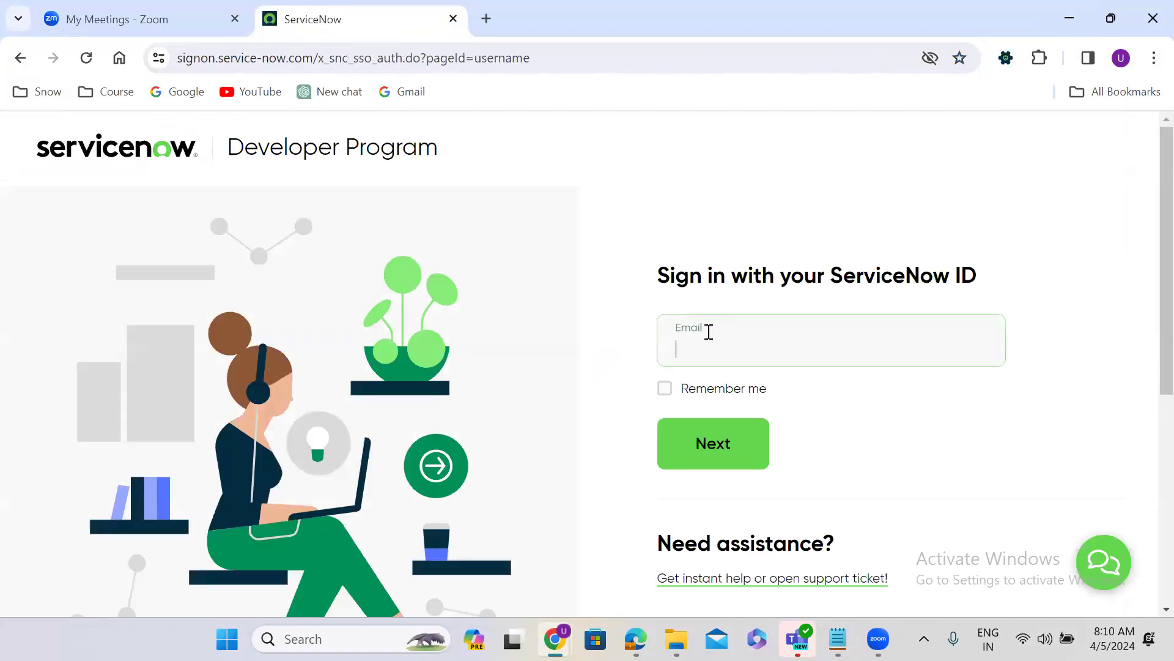
left_click(699, 348)
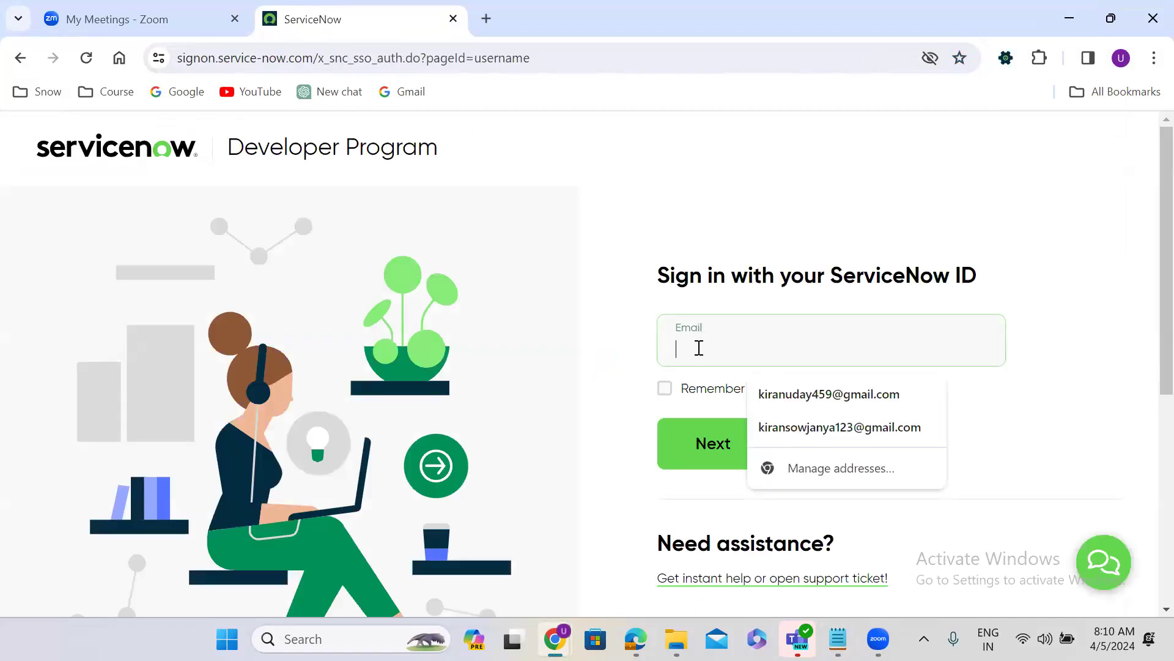
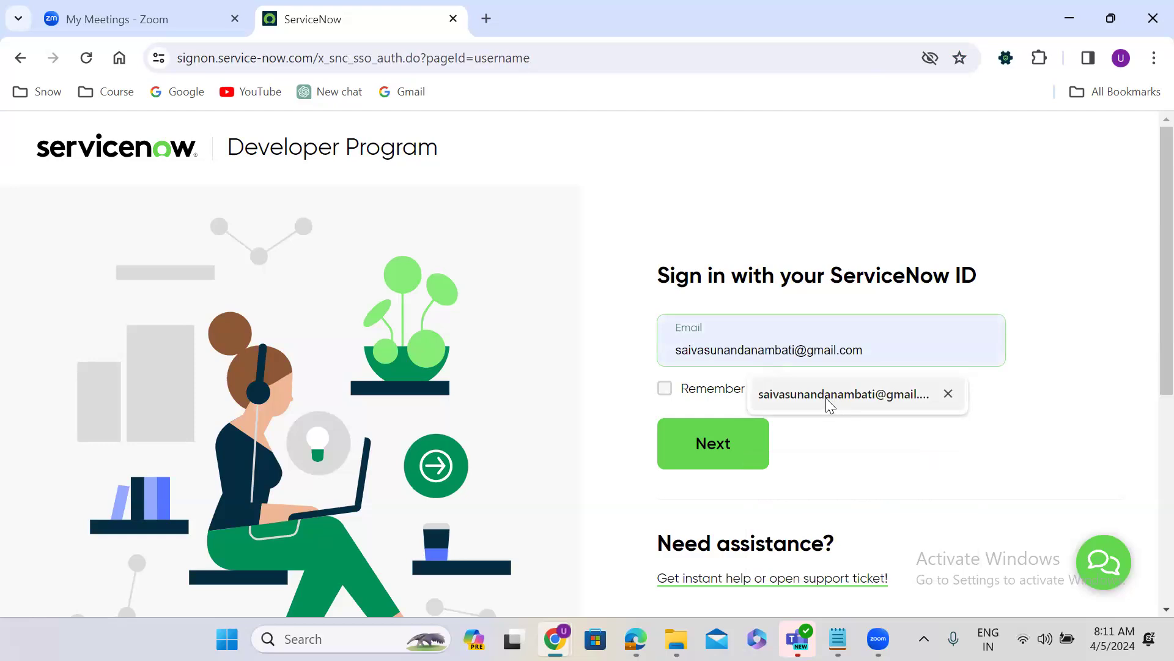
left_click(830, 405)
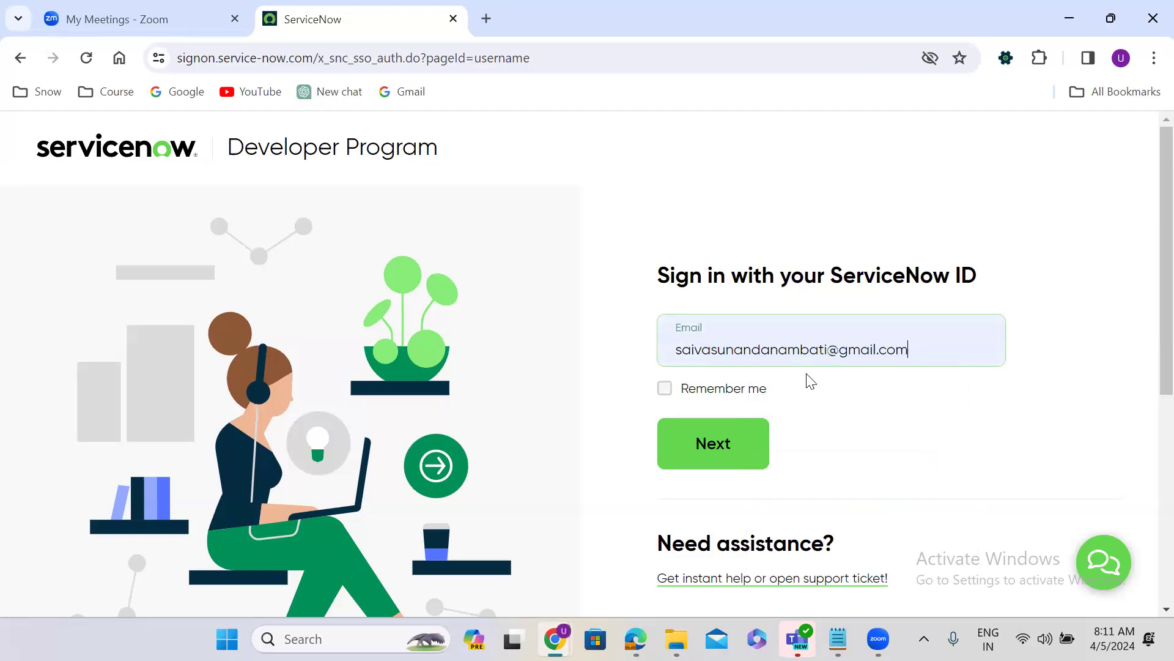
left_click(726, 435)
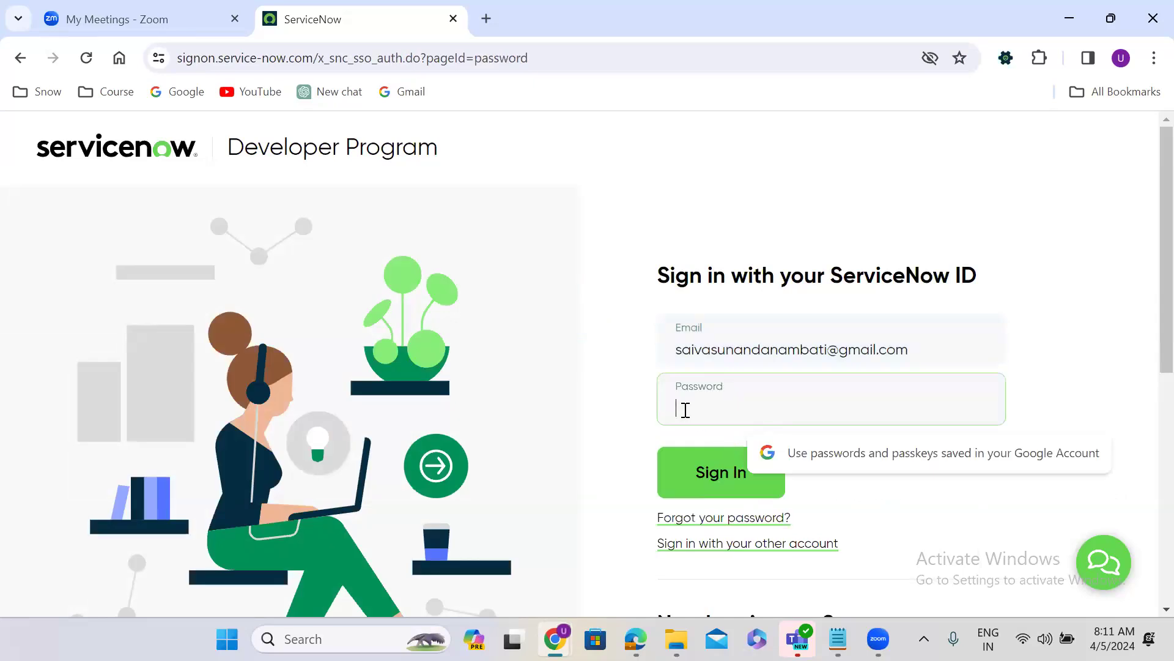
type("•")
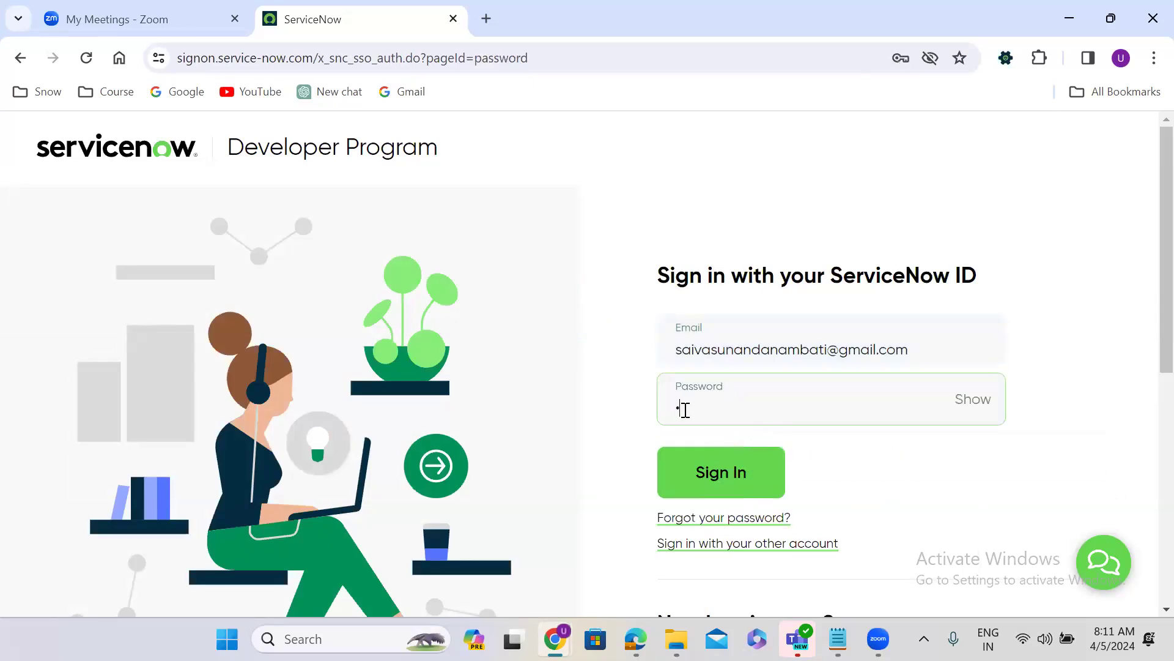
type("••••••••")
left_click(741, 468)
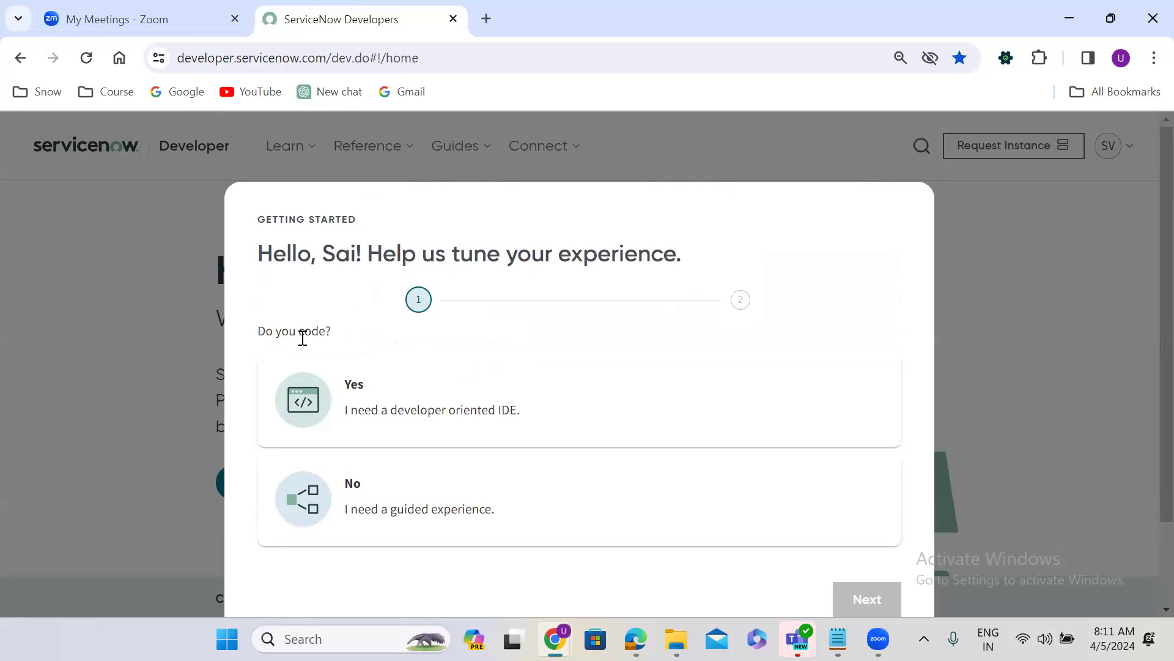
Answer Yes to coding, choose the Developer, Designer and IT Admin roles, accept the terms, and finish setup.
left_click(331, 382)
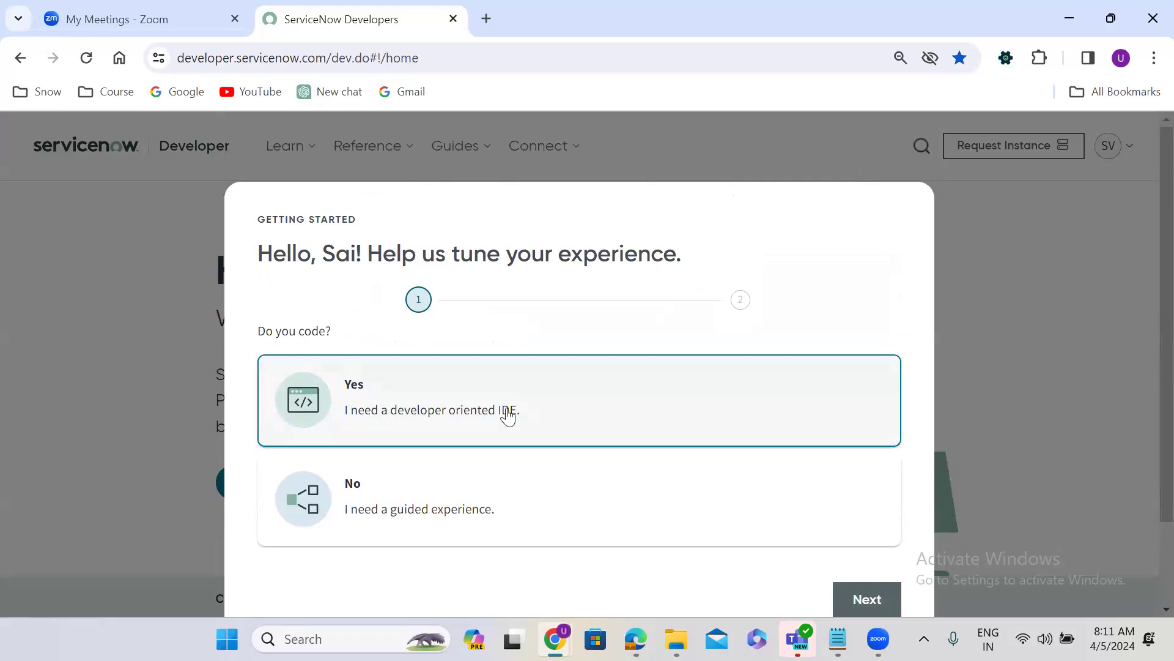
left_click(869, 600)
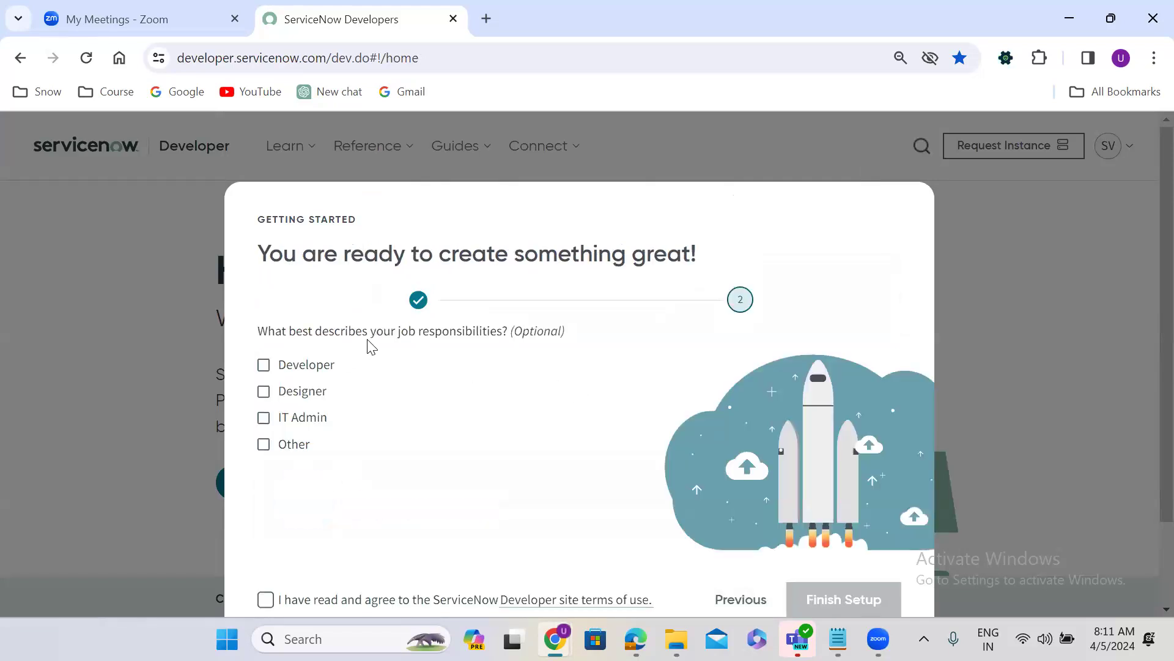
left_click(266, 370)
left_click(264, 391)
left_click(265, 428)
left_click(270, 599)
scroll(442, 490, "down", 1)
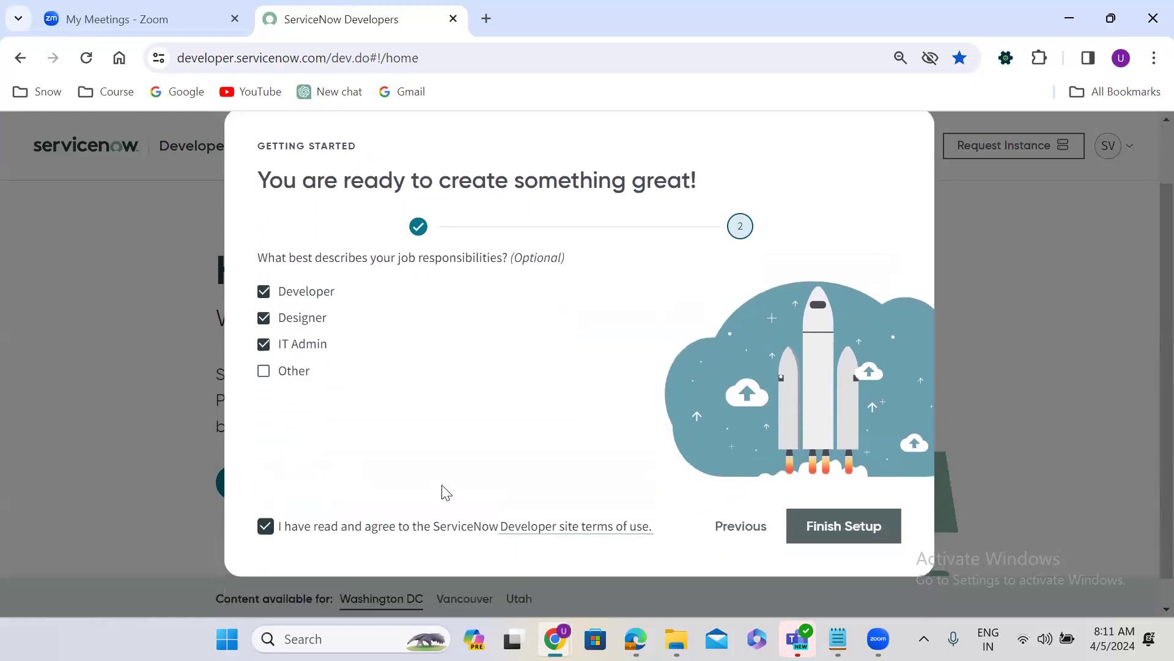
left_click(845, 521)
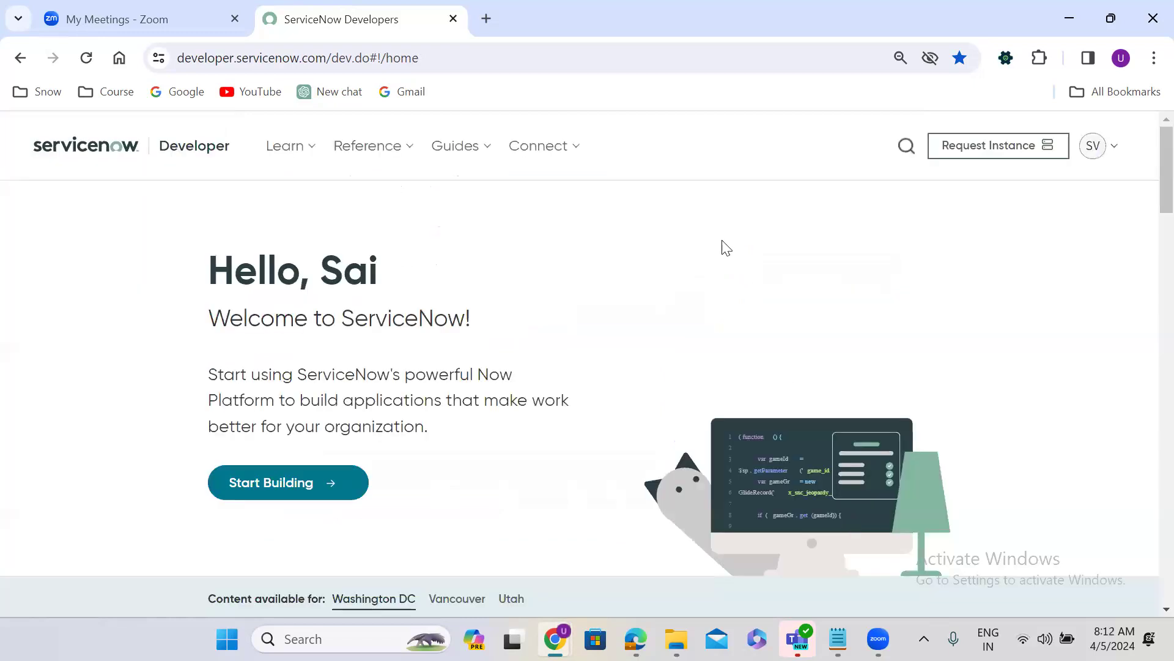
Sign out of the developer account from the SV profile menu.
left_click(1102, 149)
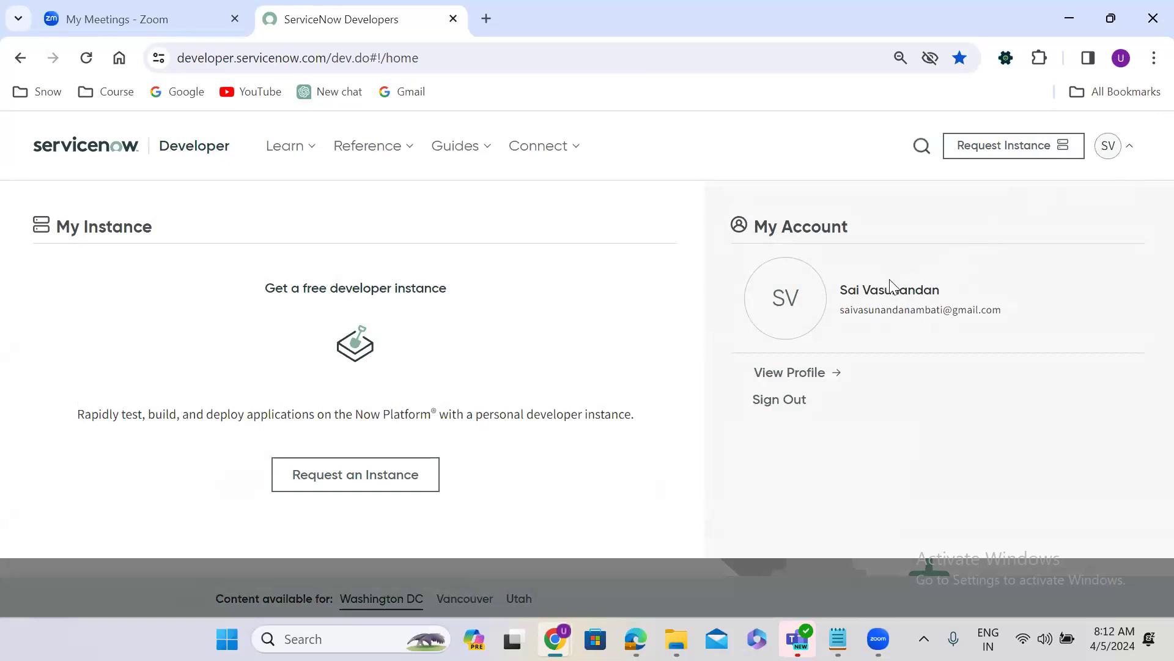
left_click(1123, 149)
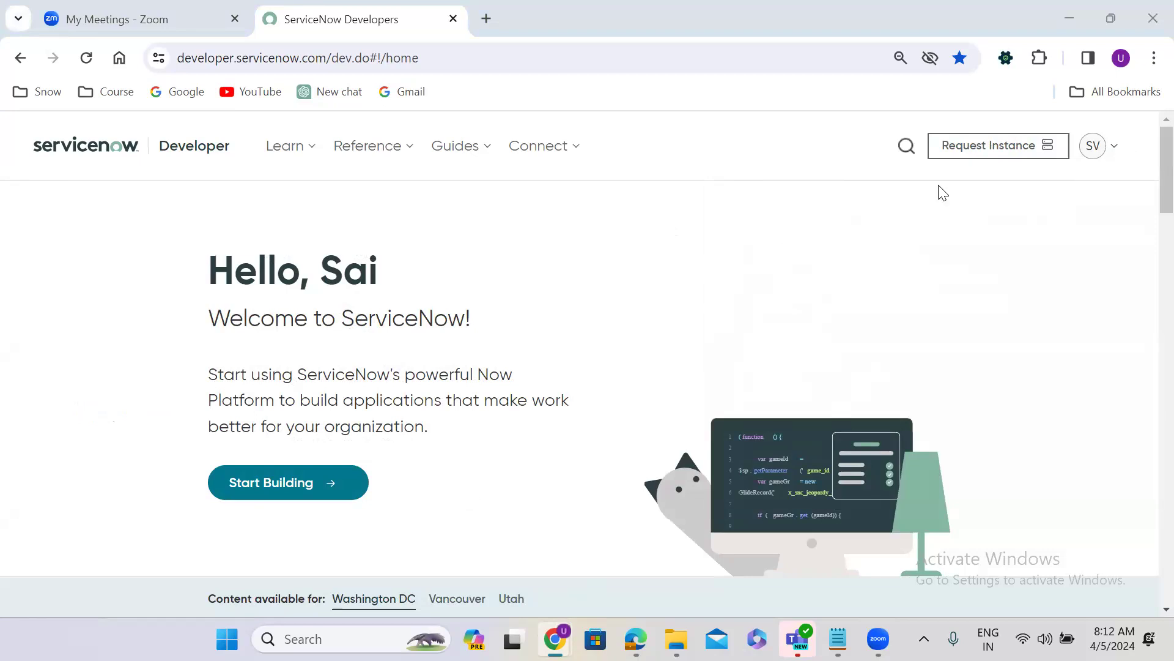
left_click(1104, 147)
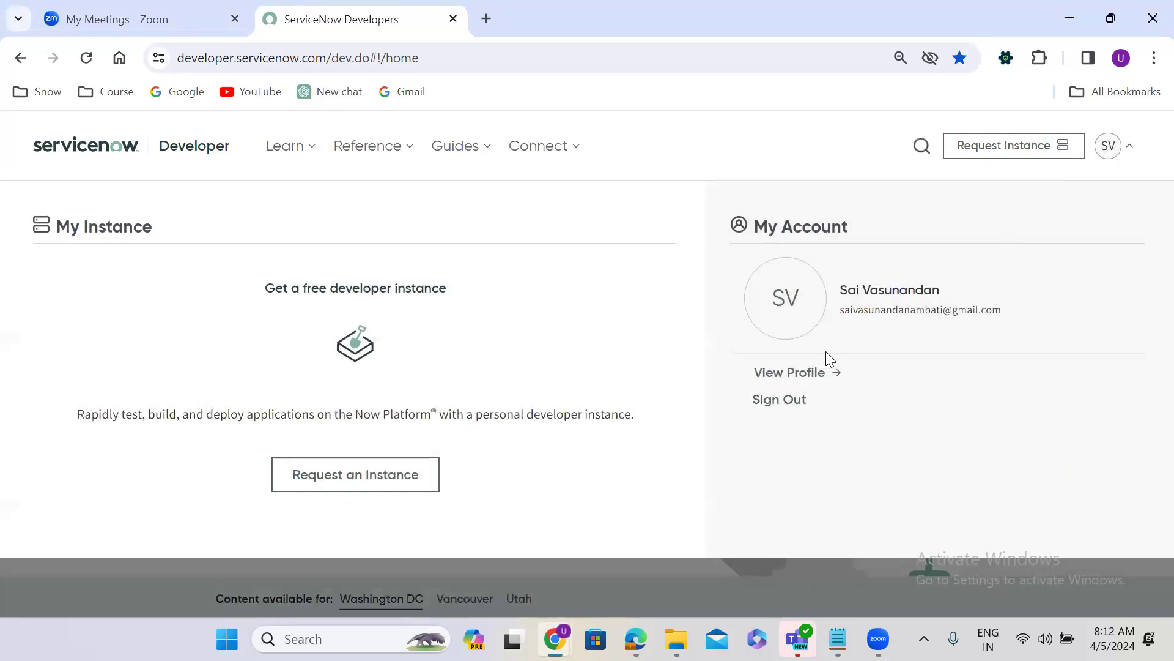
left_click(794, 399)
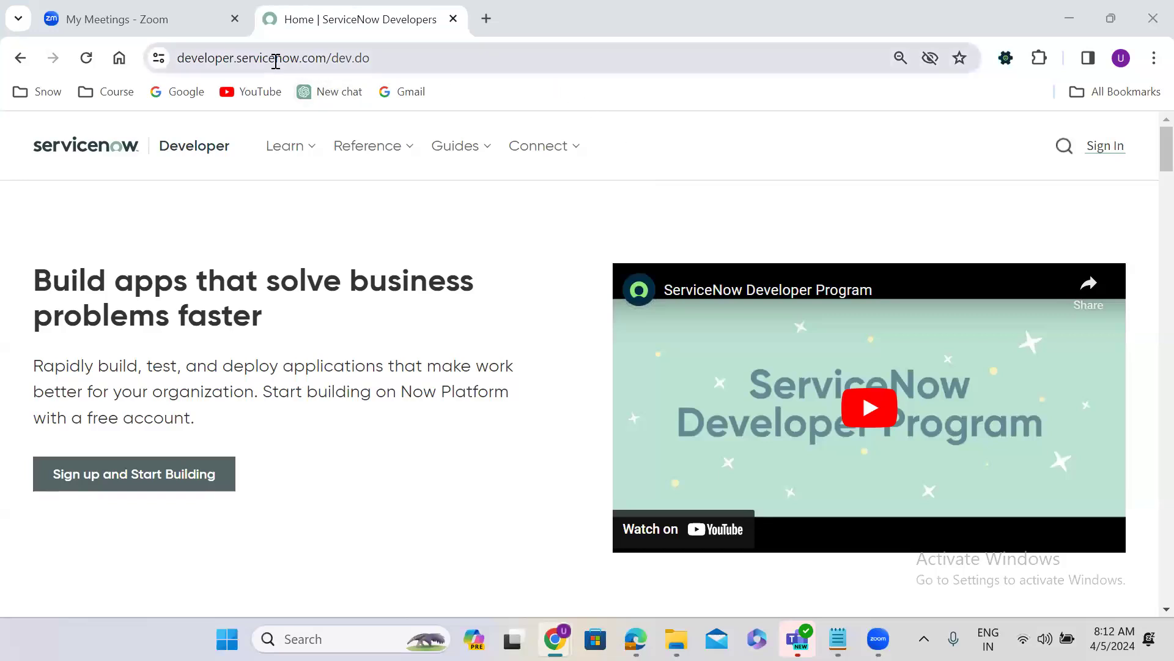
Start a ServiceNow ID sign-up and enter the user's first and last name.
left_click(377, 57)
left_click(377, 57)
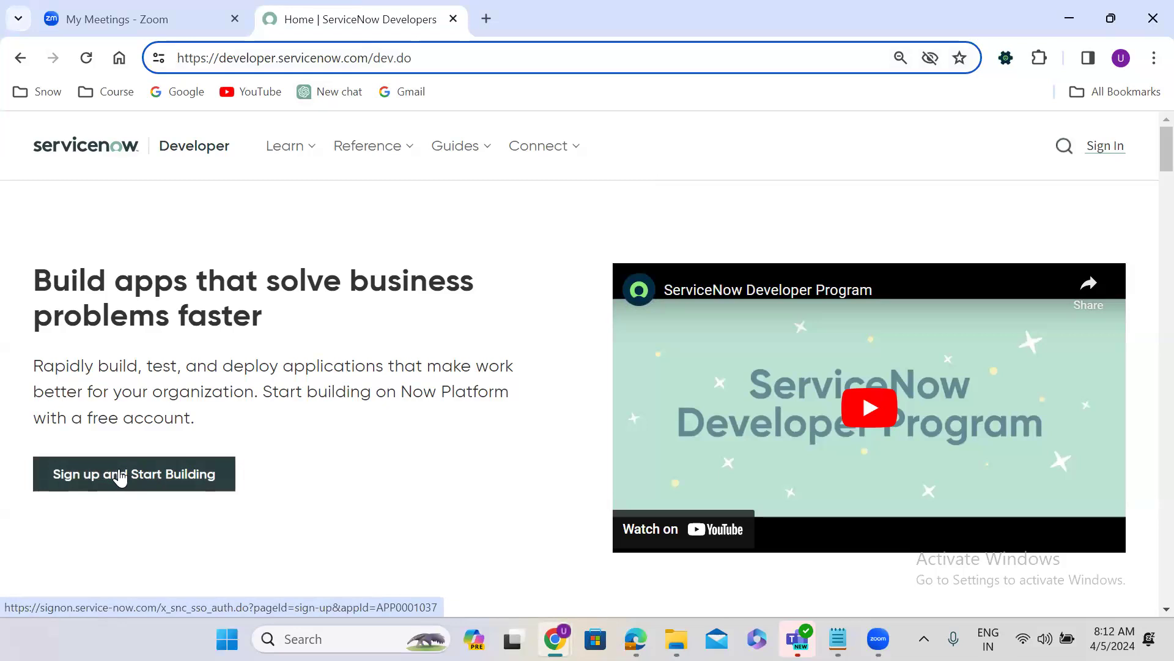
left_click(126, 476)
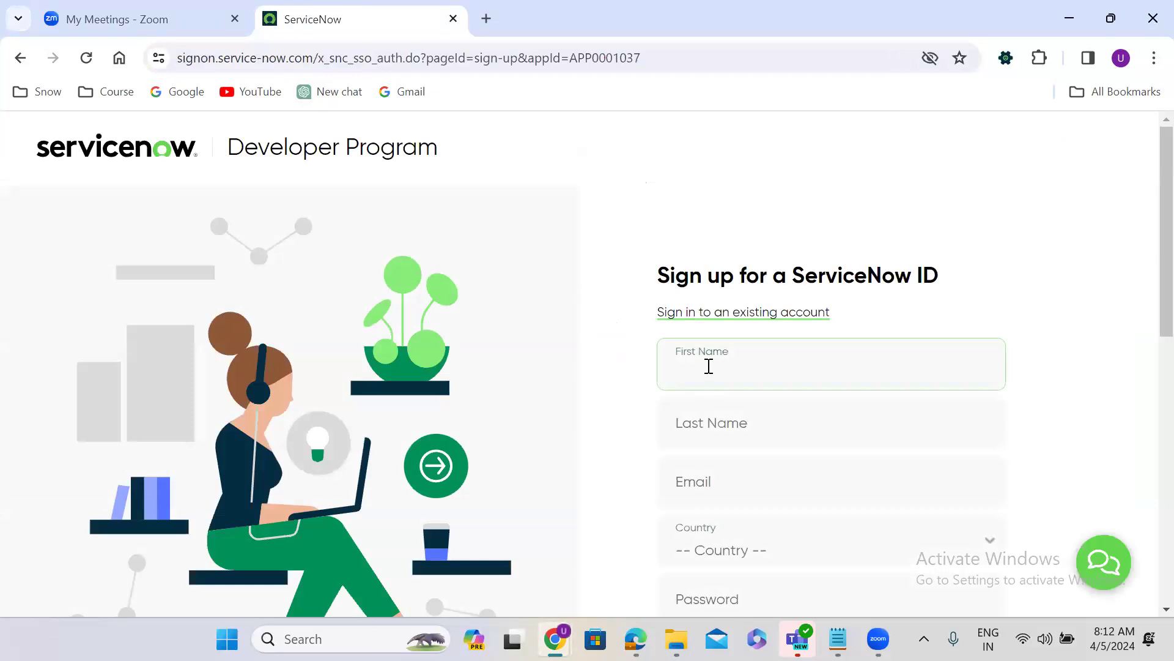
left_click(709, 366)
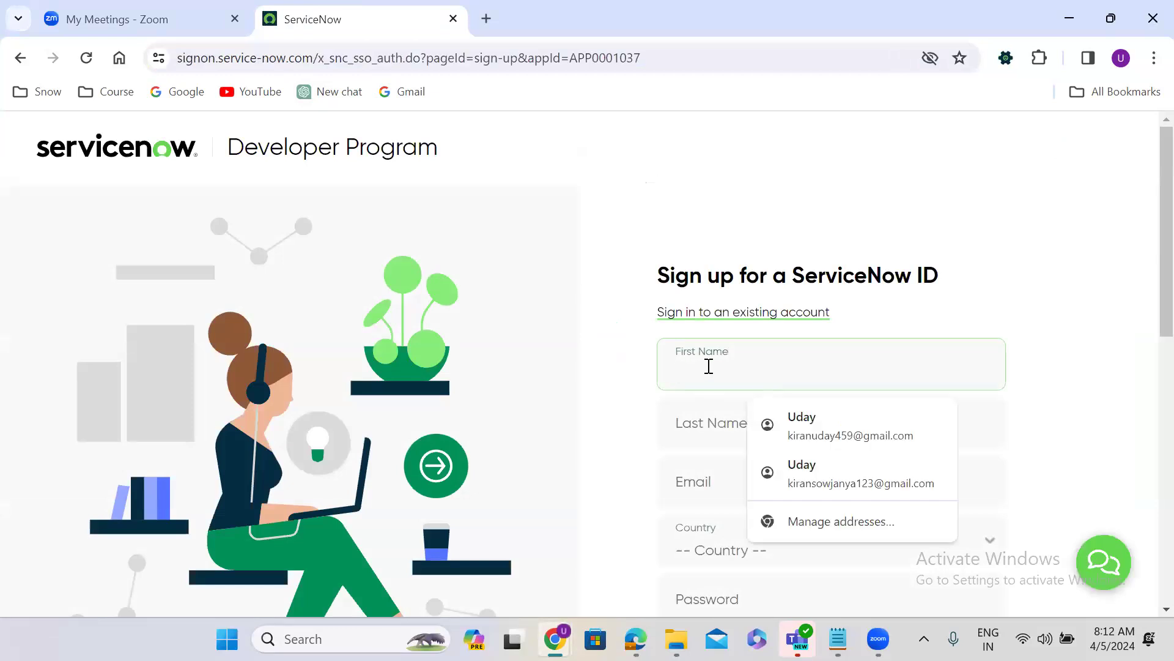
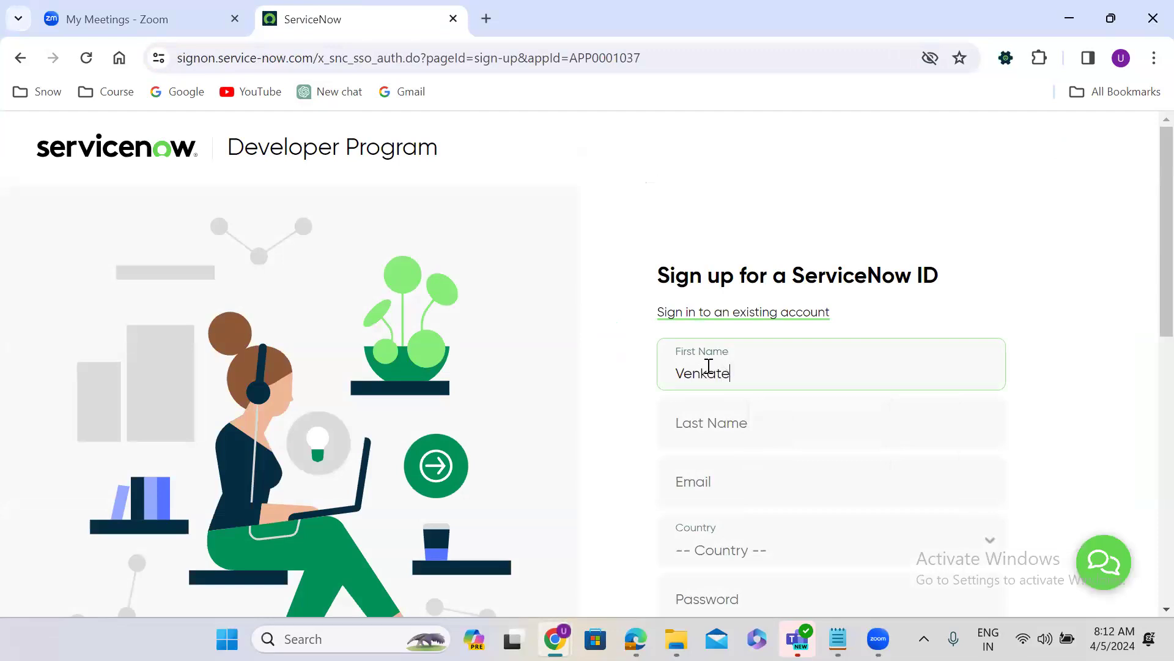
left_click(702, 426)
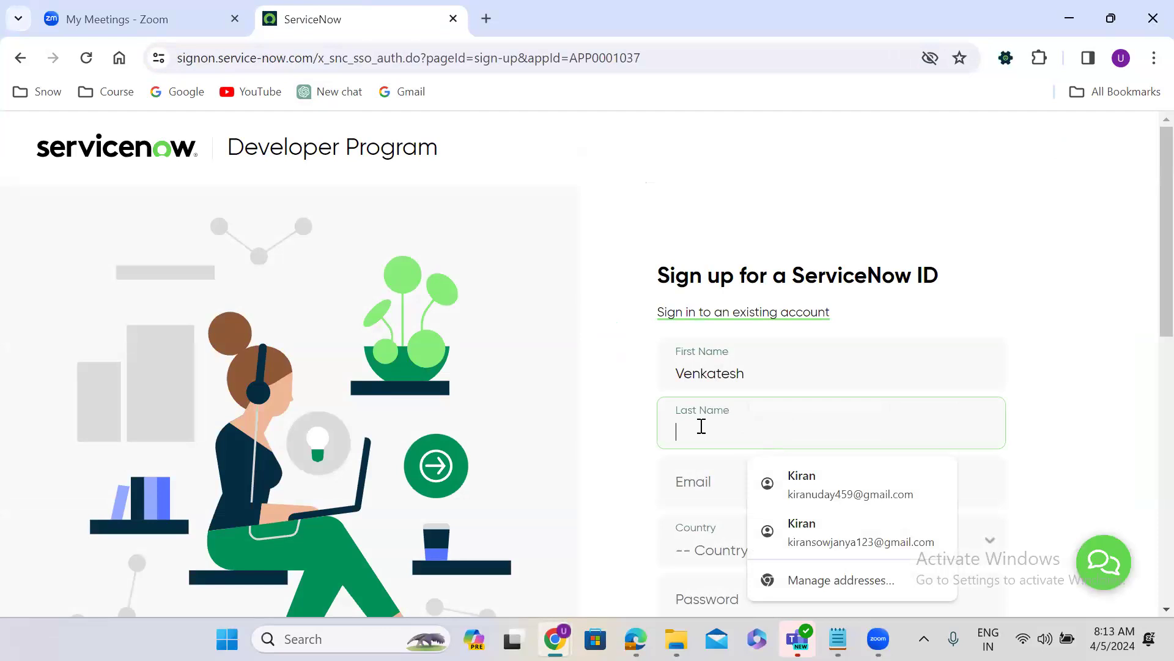
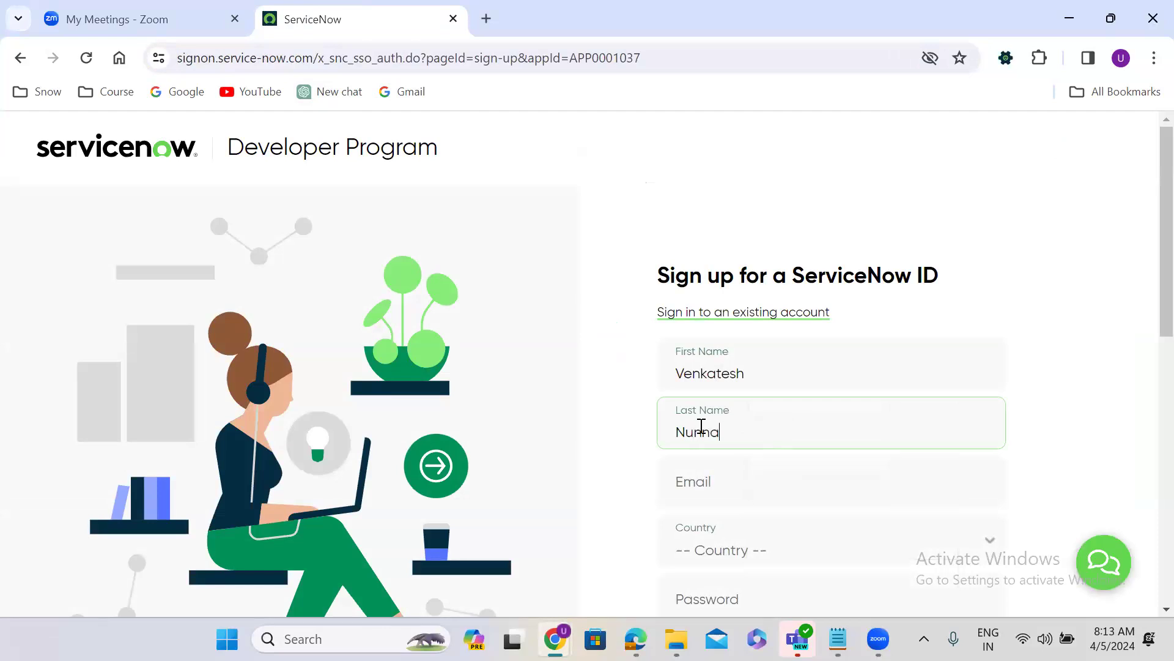
Paste the account e-mail address and choose IN - India as the country.
left_click(710, 488)
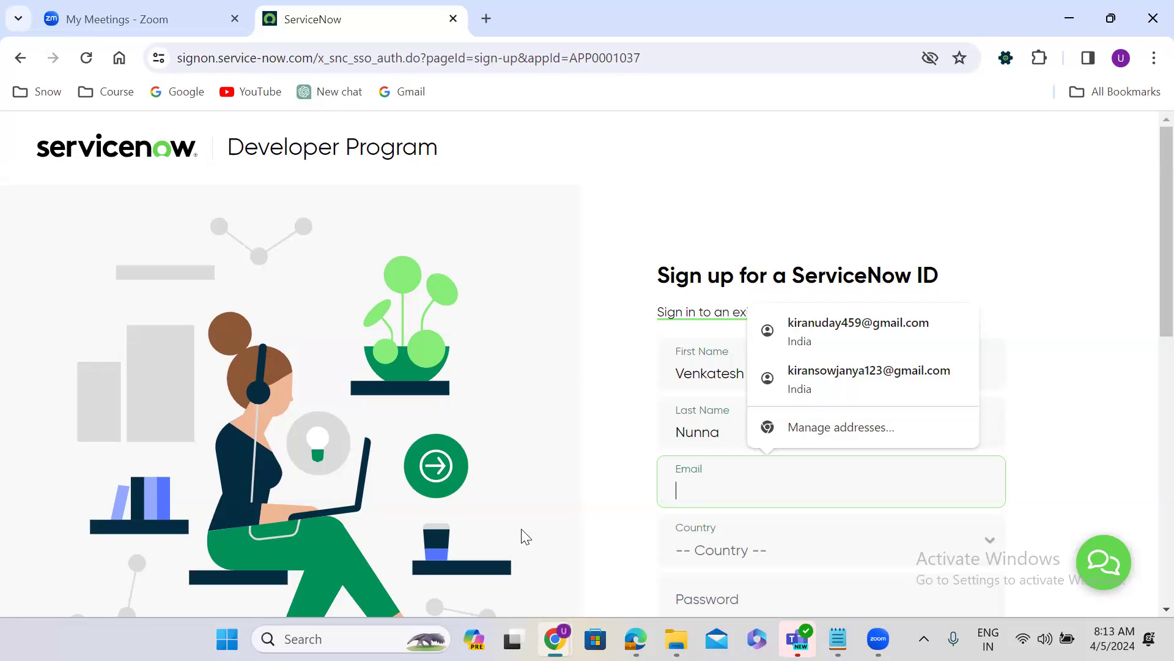
key("alt+Tab")
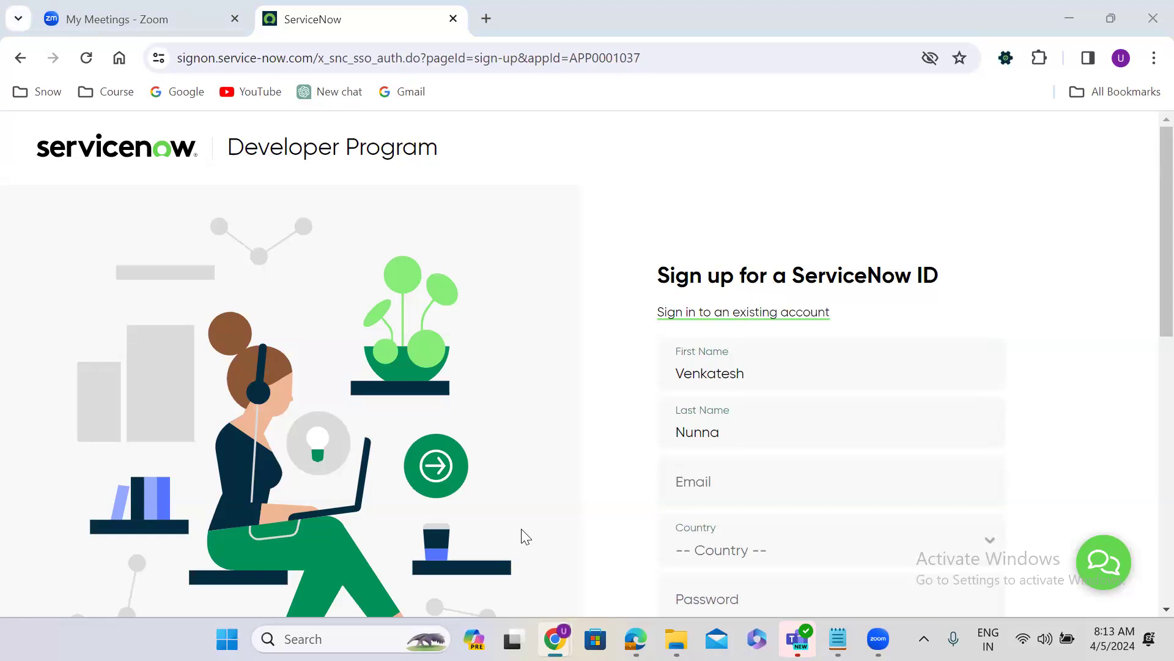
left_click(1040, 354)
left_click(706, 481)
key("ctrl+v")
left_click(1018, 440)
scroll(1018, 440, "down", 1)
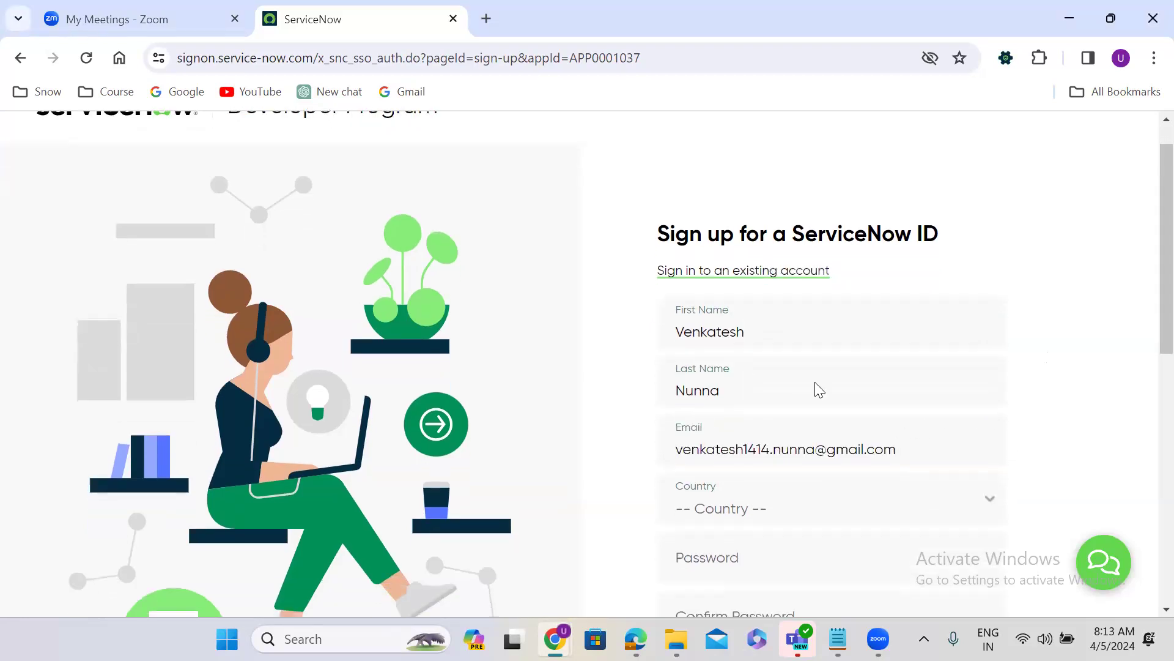
scroll(775, 379, "down", 2)
left_click(776, 378)
type("in")
key("Return")
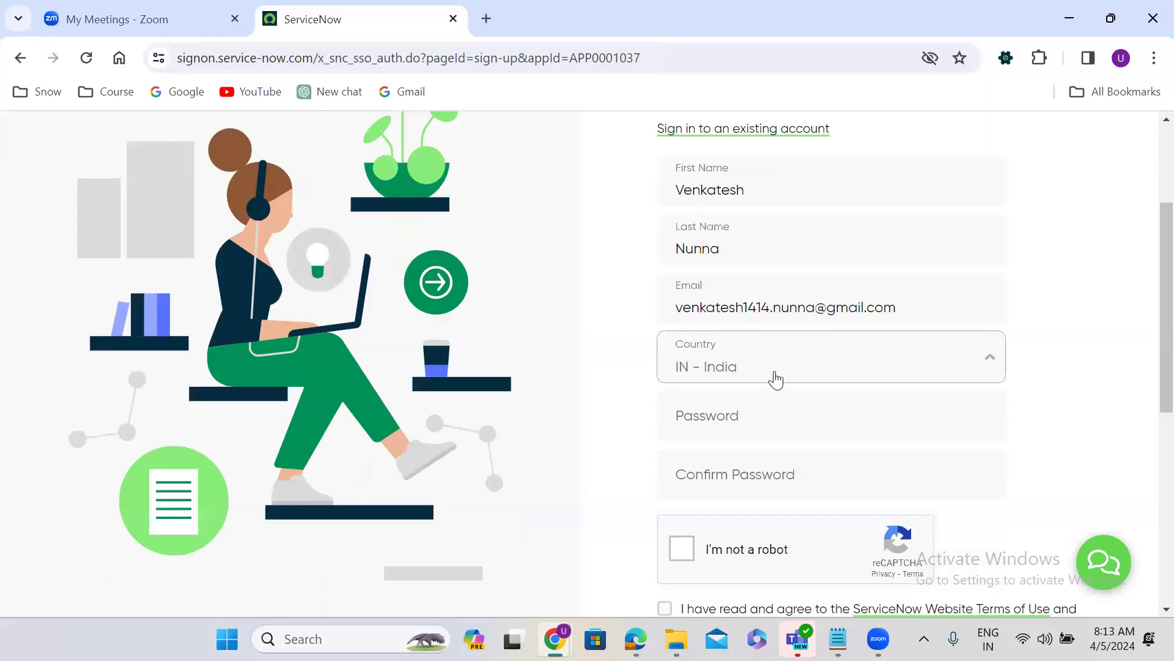
Enter and confirm the account password, revealing both to check, then start the robot check.
left_click(719, 425)
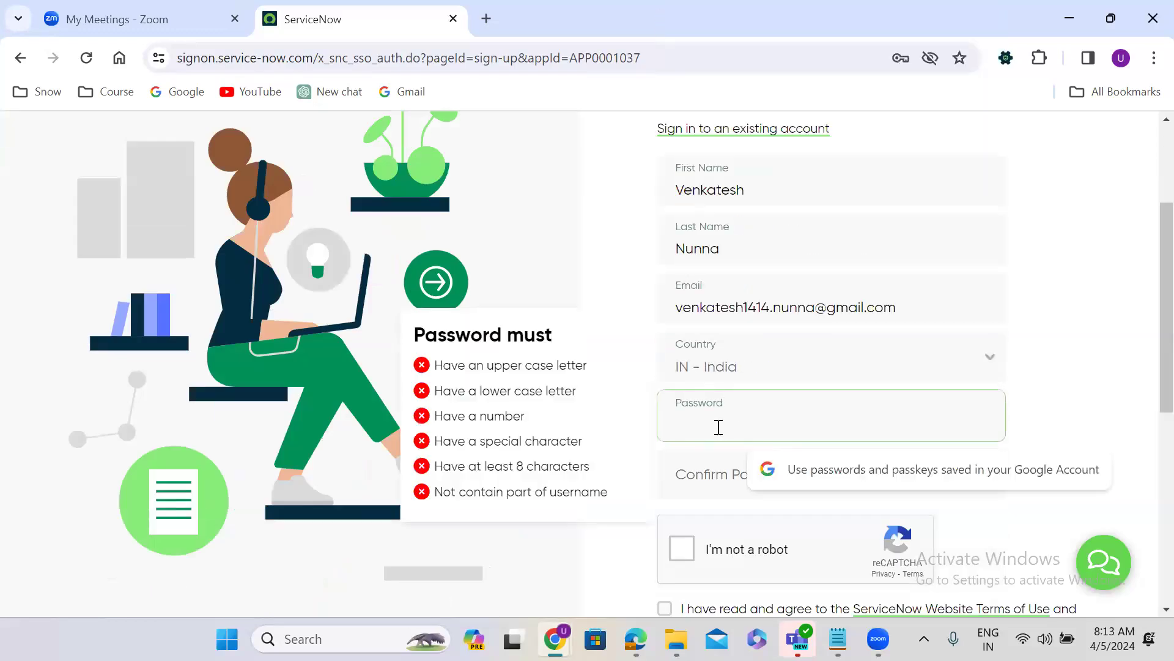
type("V••")
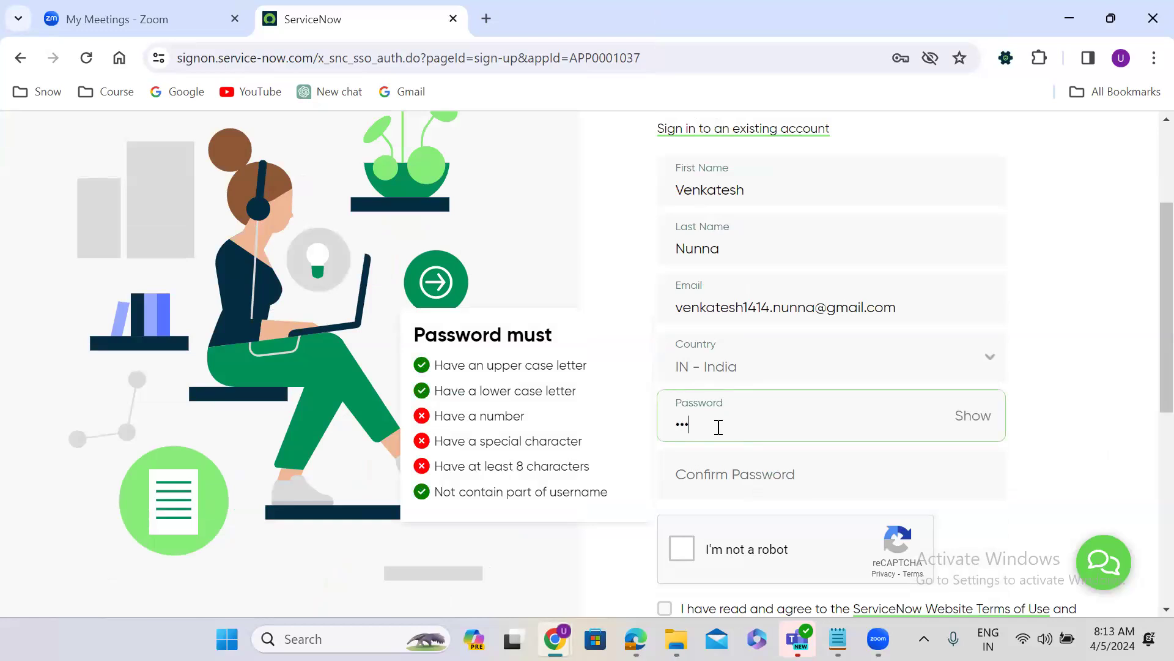
type("••••")
type("4")
left_click(973, 416)
left_click(728, 475)
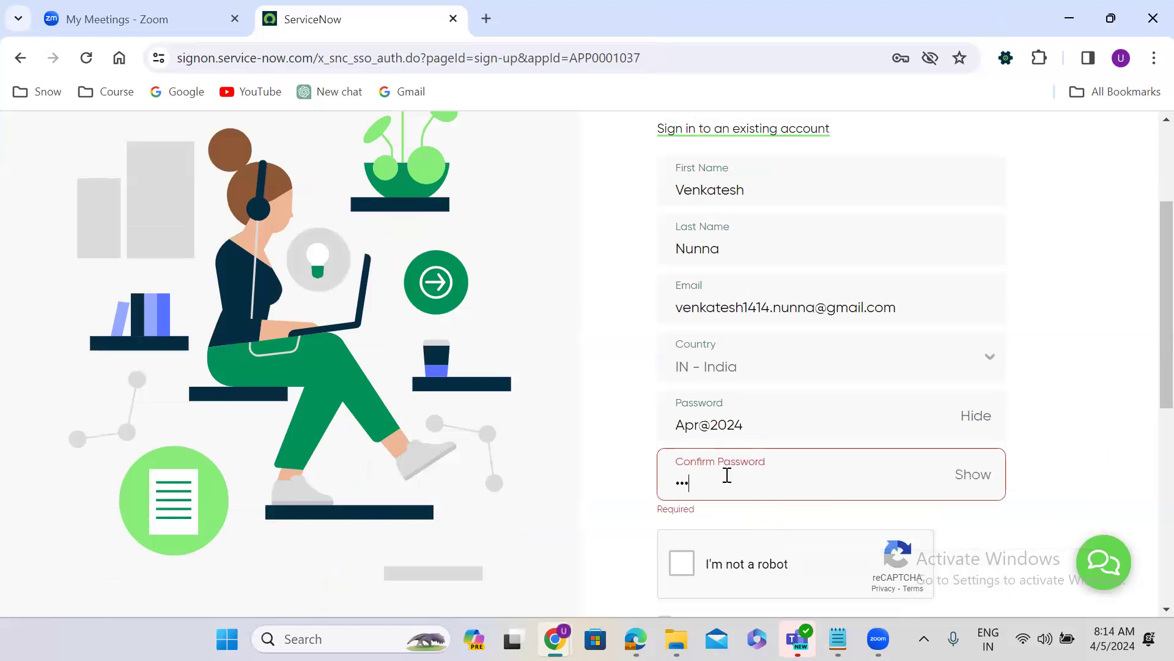
left_click(973, 476)
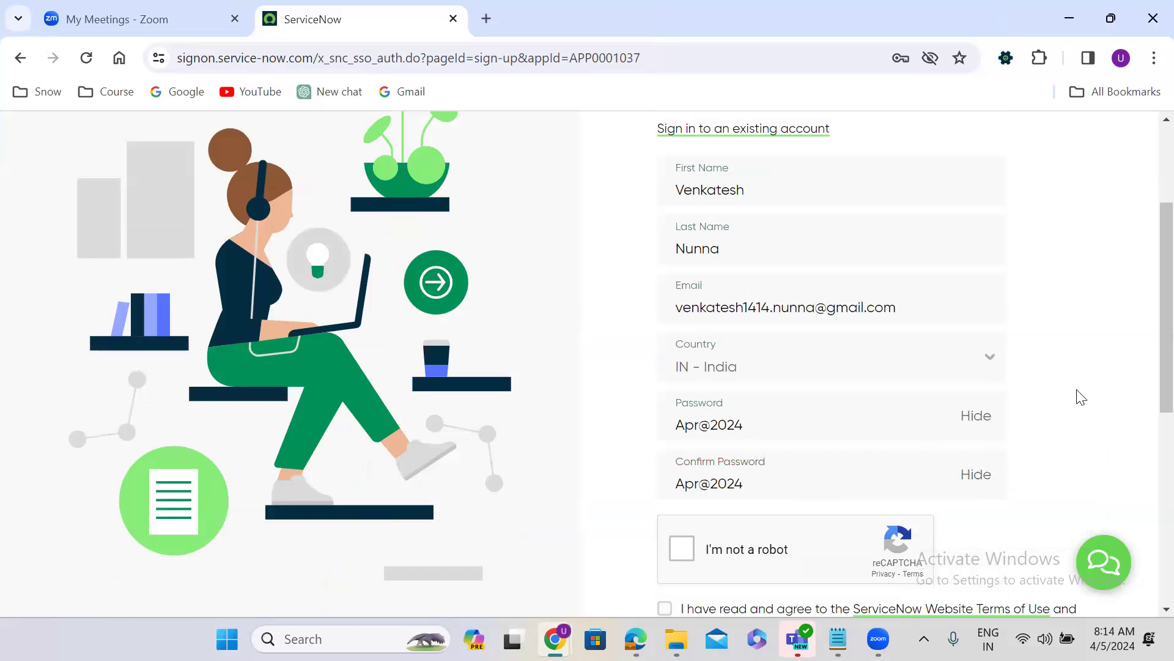
scroll(1077, 397, "down", 4)
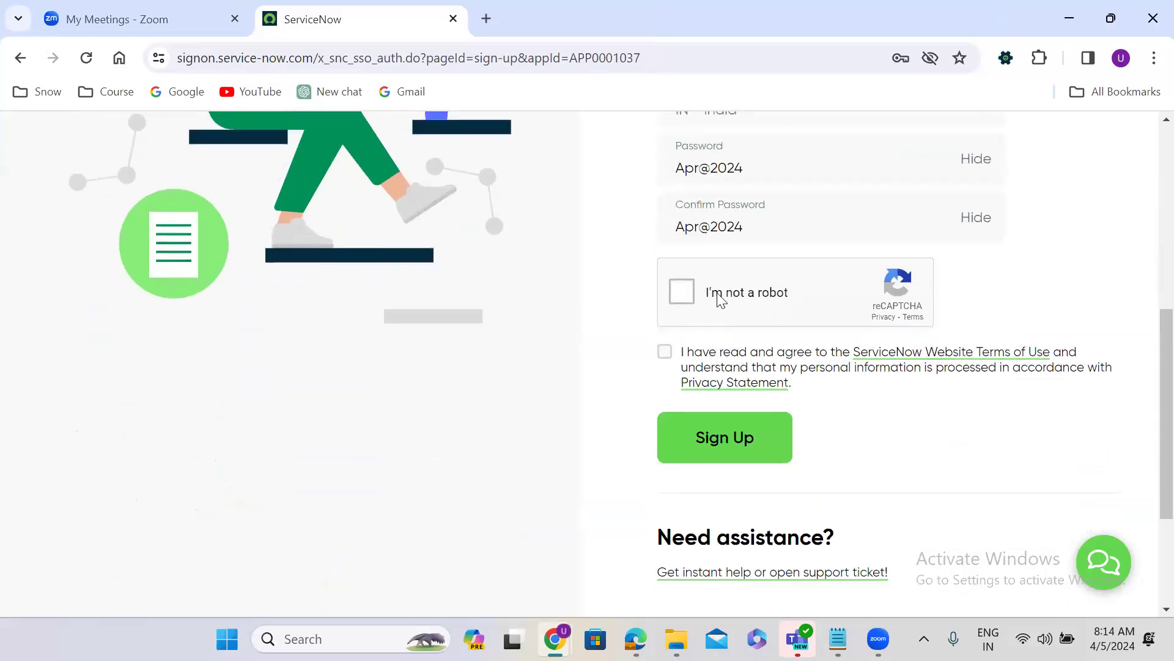
left_click(683, 291)
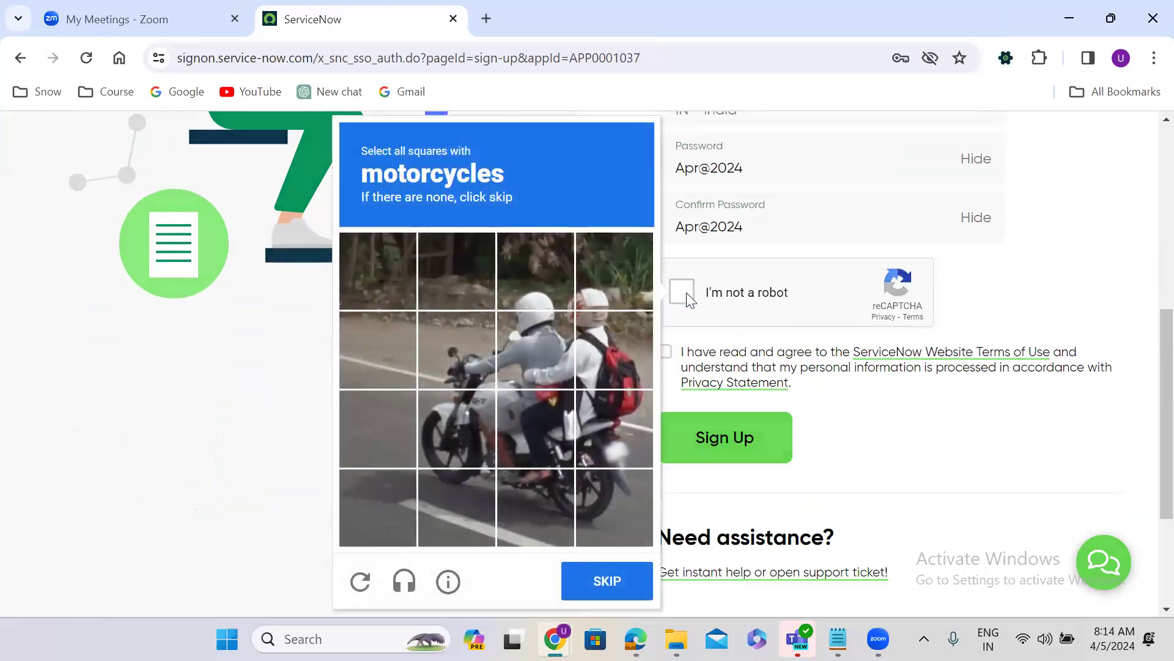
Select the motorcycle tiles in the first image challenge.
left_click(445, 409)
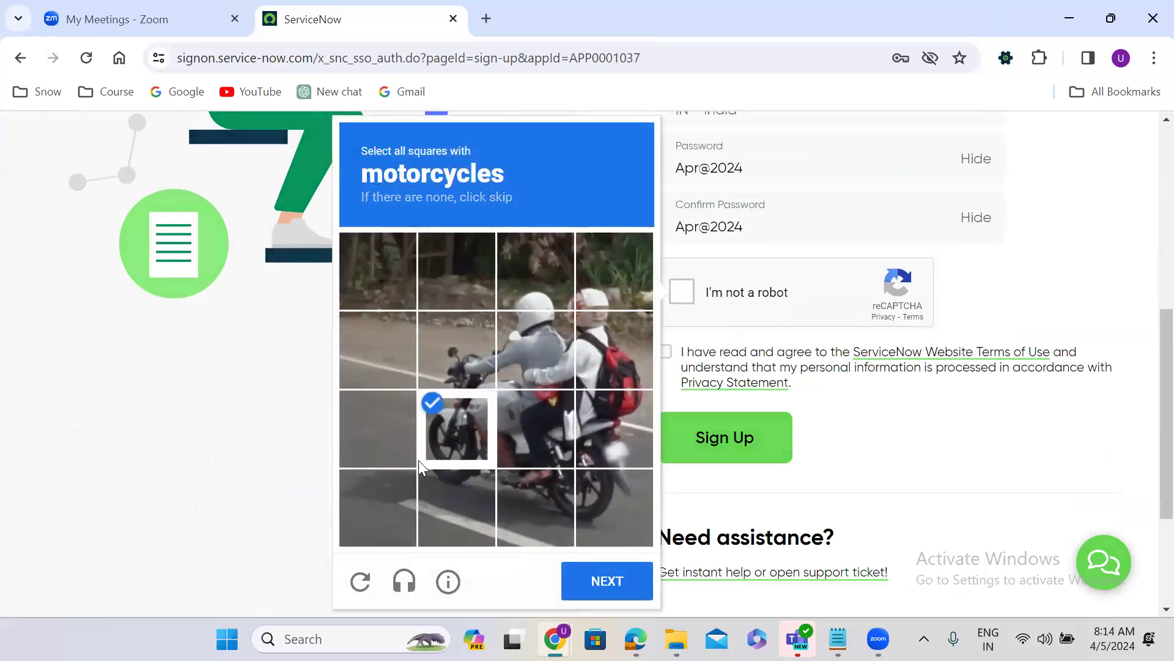
left_click(533, 424)
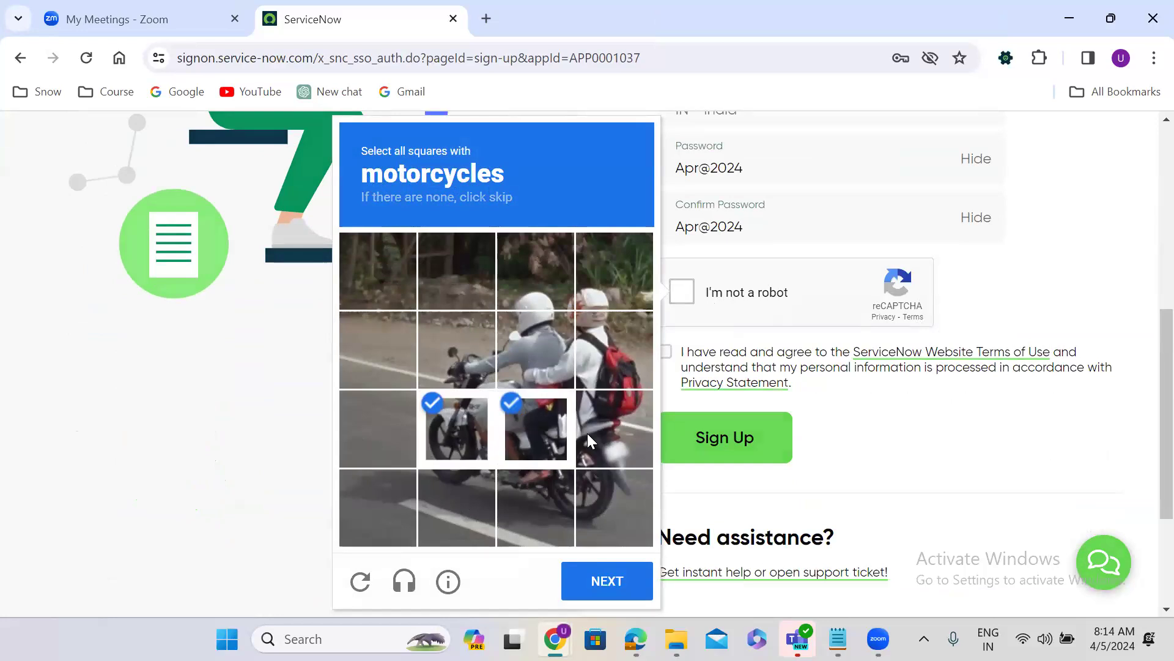
left_click(615, 443)
left_click(605, 487)
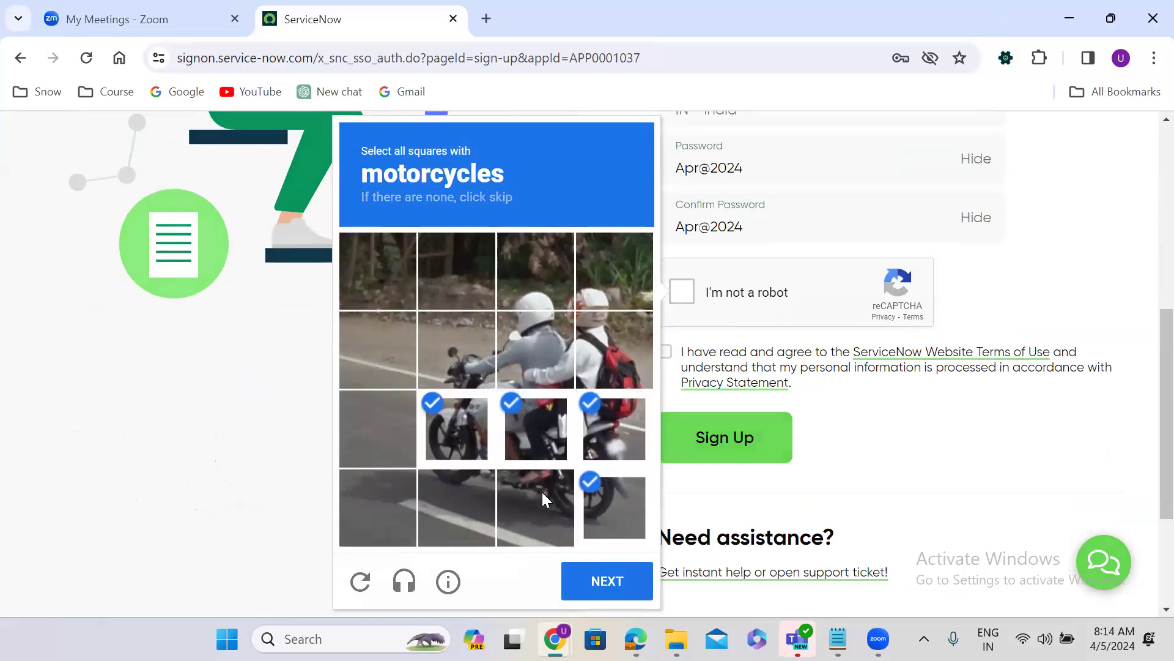
left_click(541, 492)
left_click(440, 350)
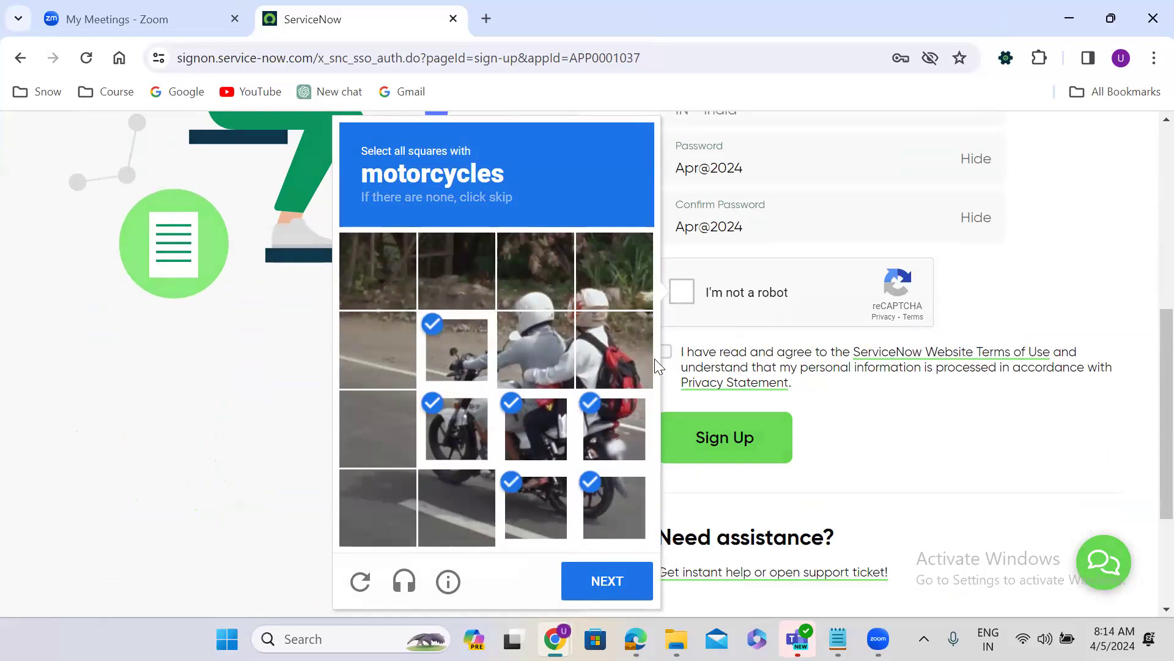
scroll(654, 361, "down", 1)
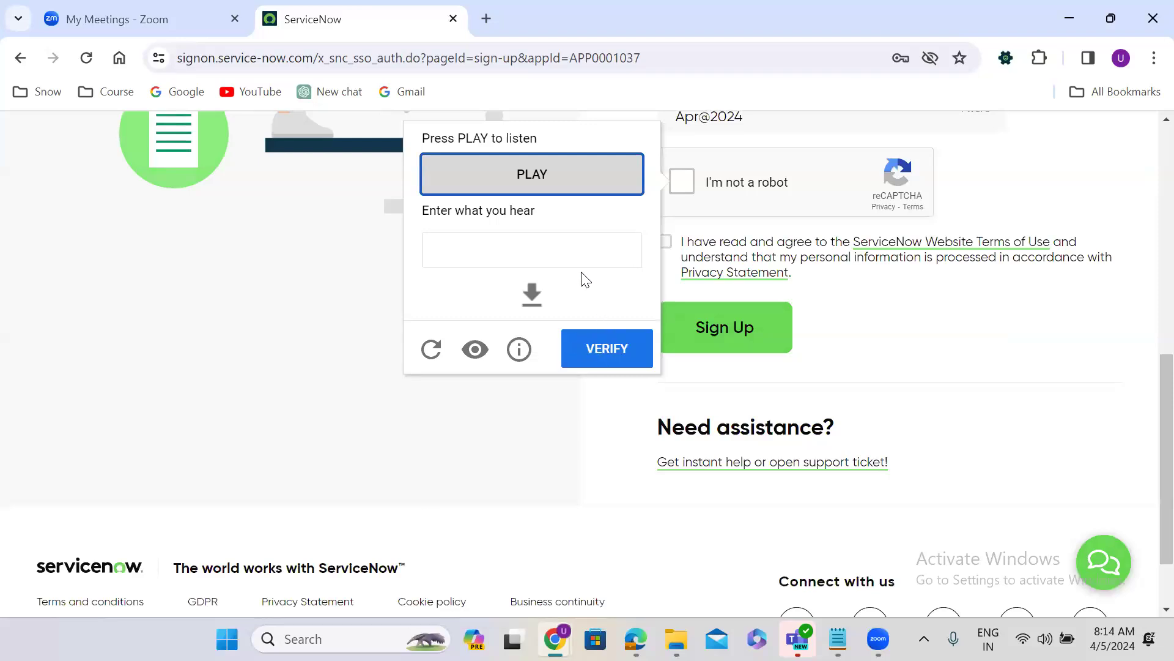
Get a new challenge, select the bicycle tiles, verify, and accept the terms of use.
left_click(435, 352)
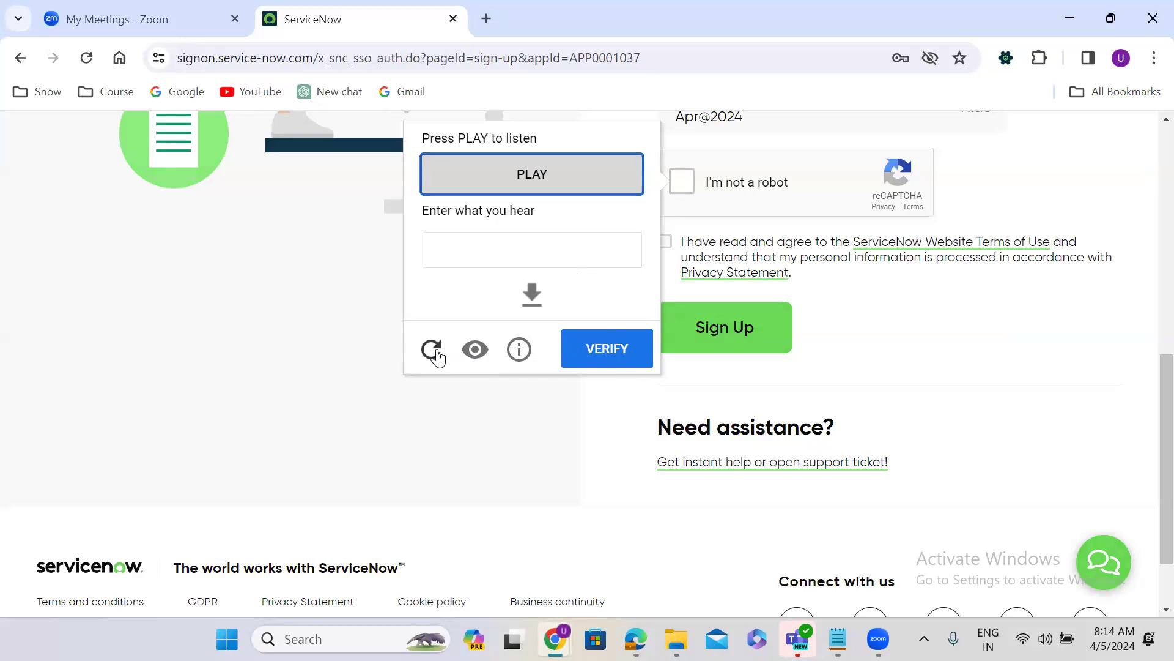
left_click(476, 352)
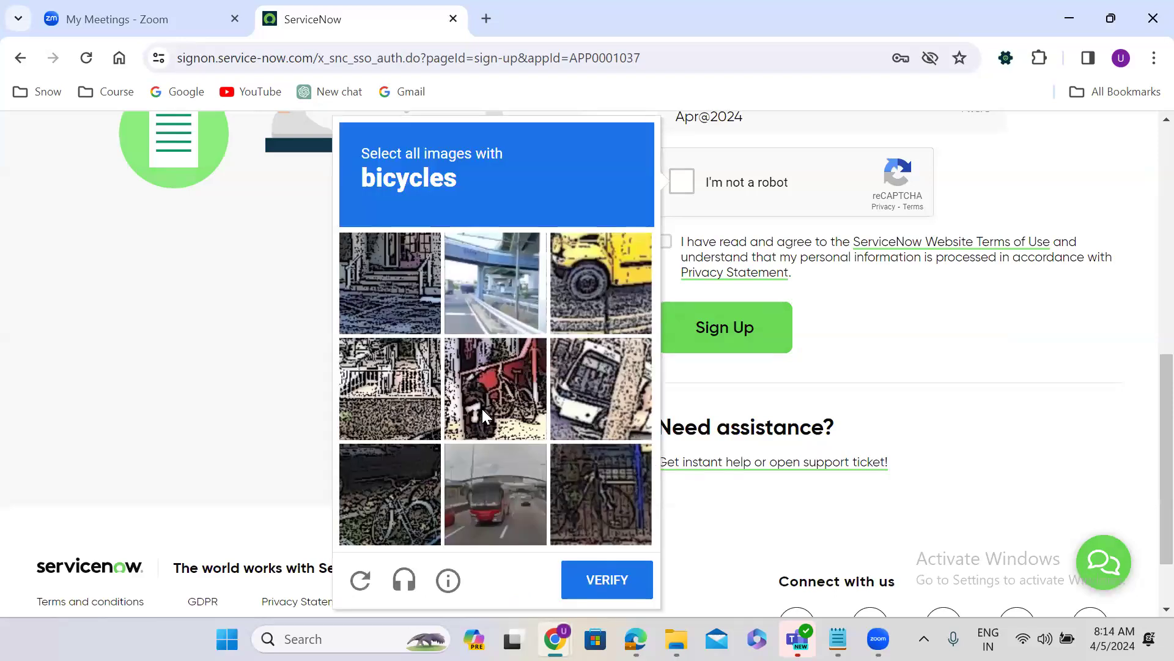
left_click(482, 409)
left_click(389, 511)
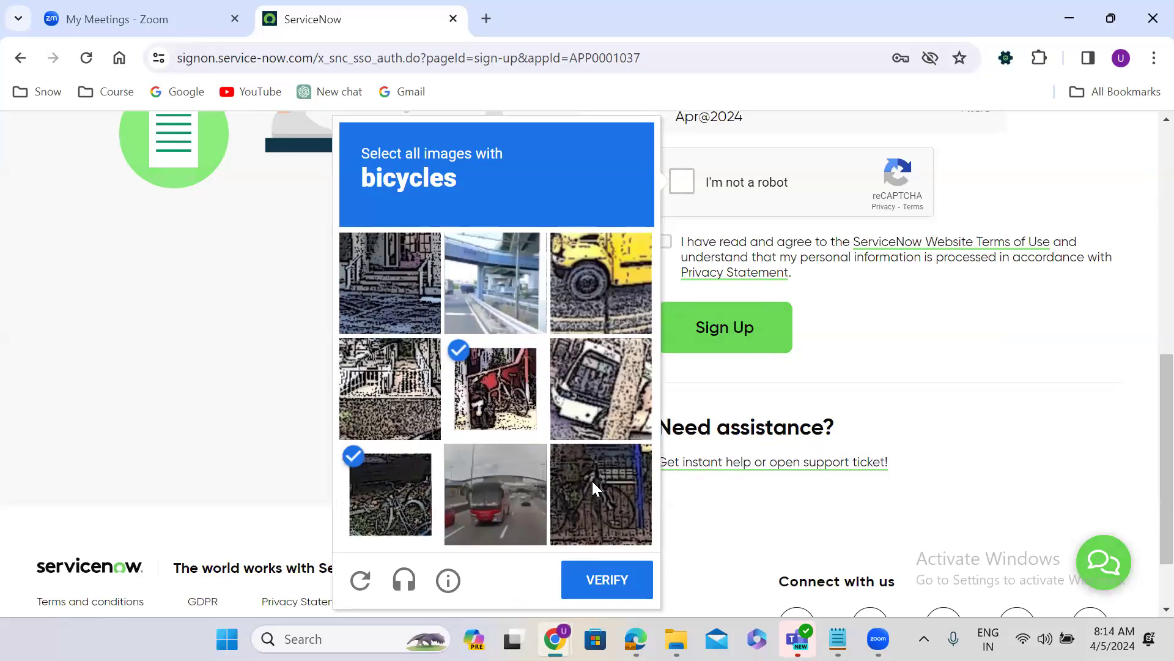
left_click(592, 481)
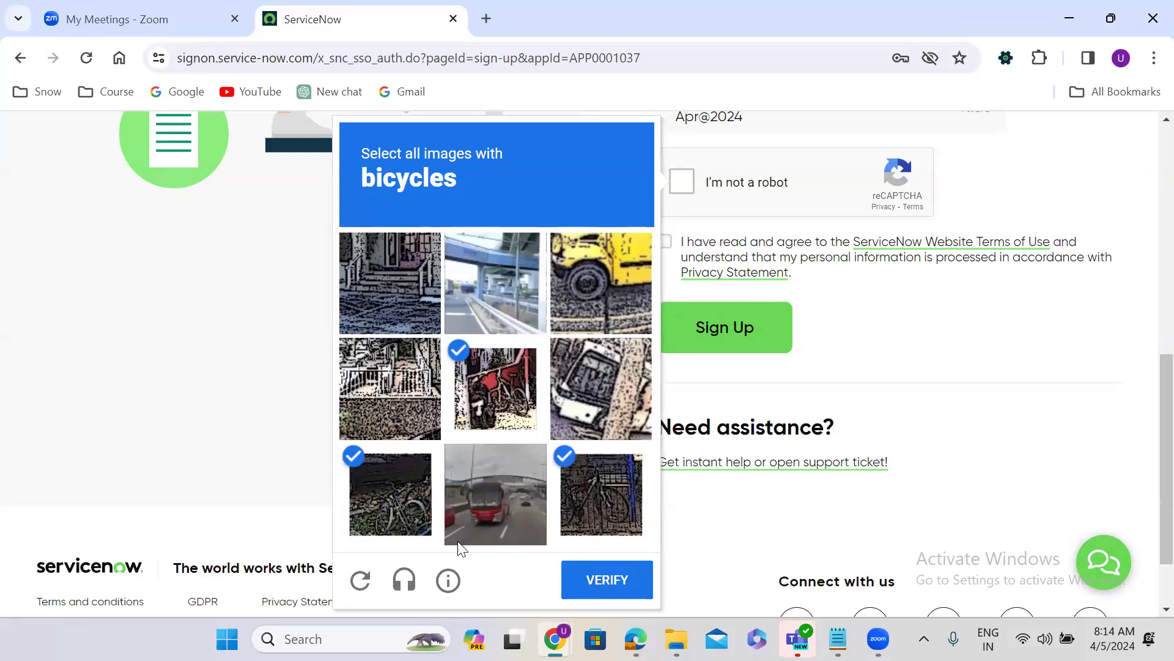
left_click(611, 579)
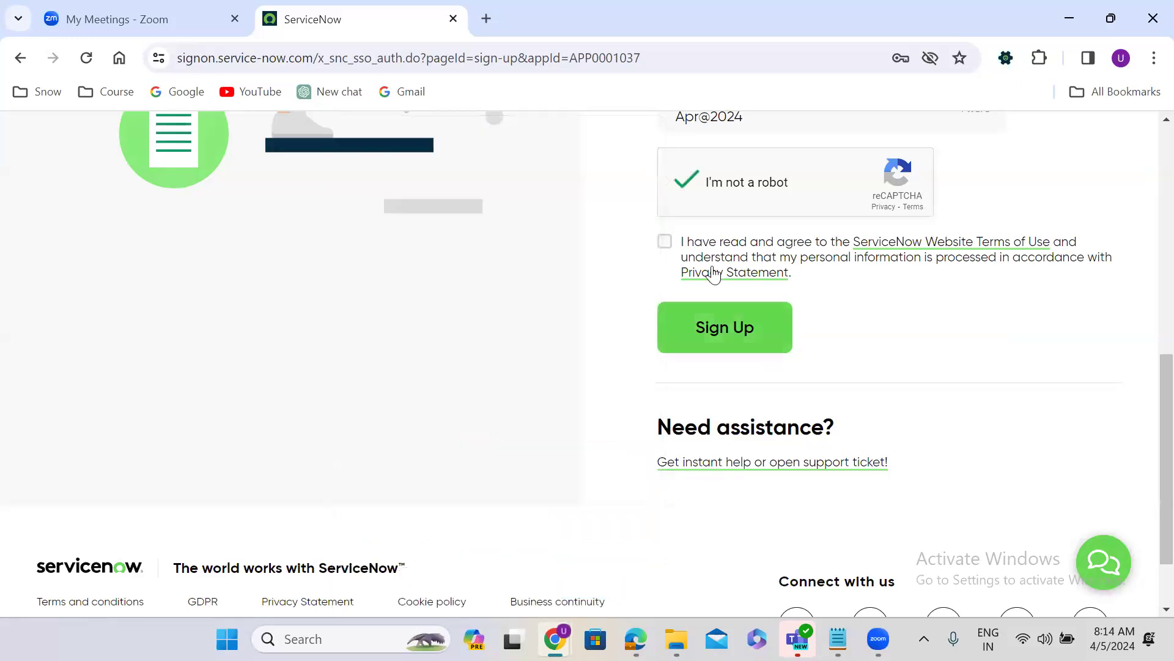
left_click(663, 243)
Submit the sign-up and dismiss the 'email already registered' warning banner.
left_click(729, 325)
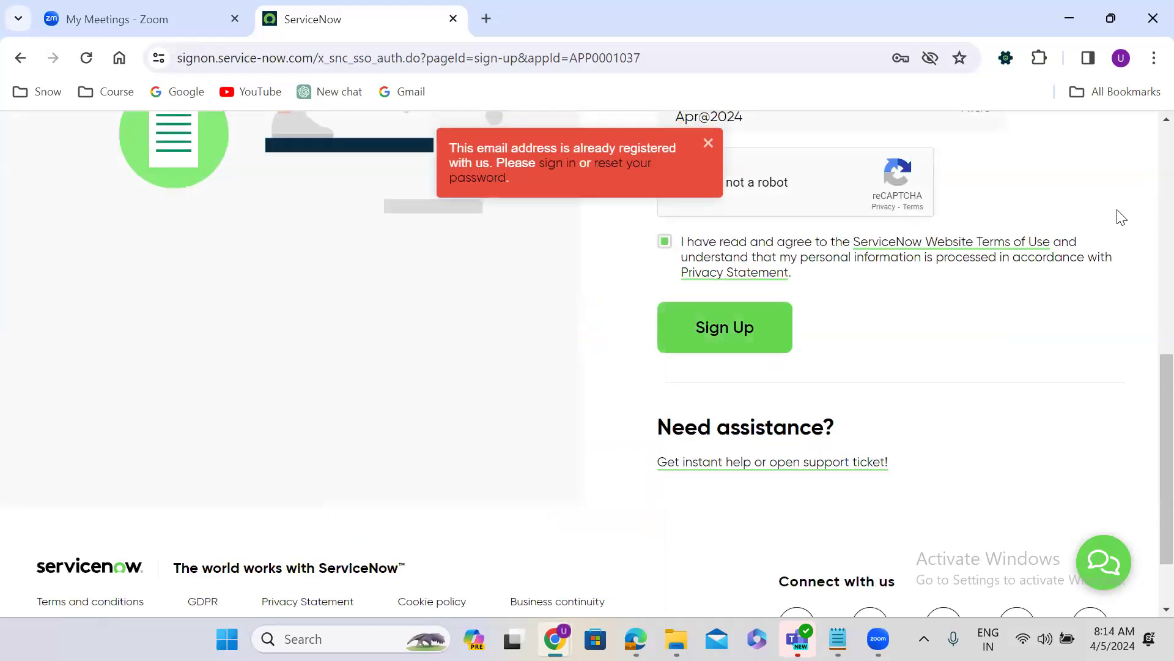
scroll(1149, 141, "up", 8)
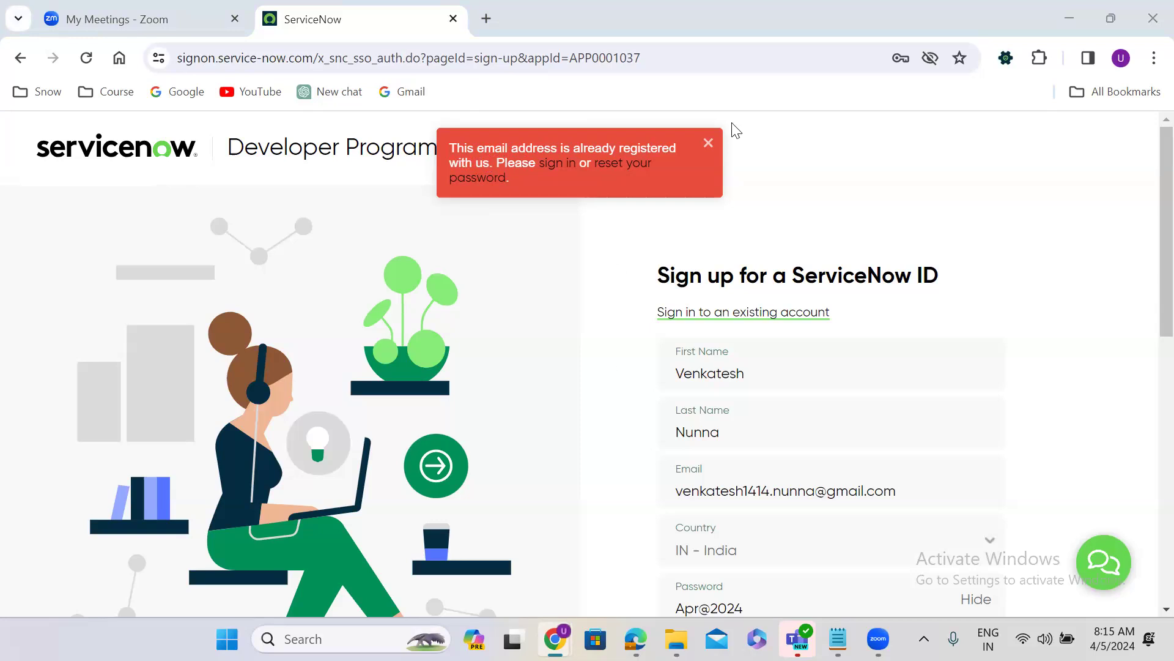
left_click(708, 145)
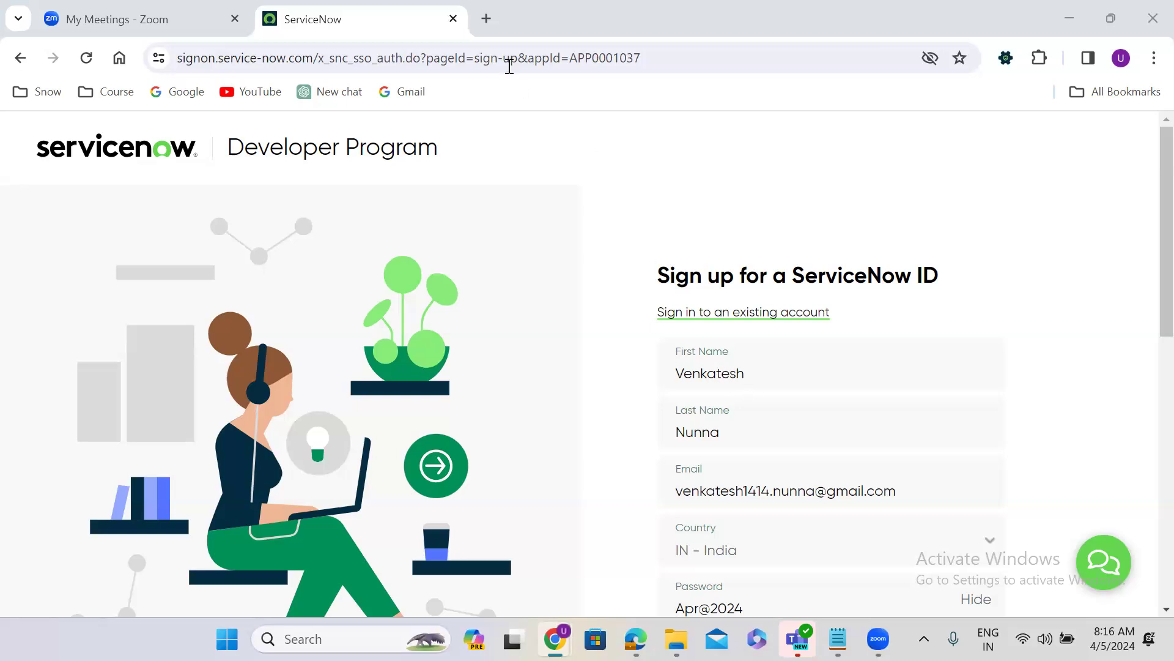
Reload developer.servicenow.com and start a new sign-up at the first name field.
left_click(470, 64)
type("developer.servicenow.com/dev.do#!/home")
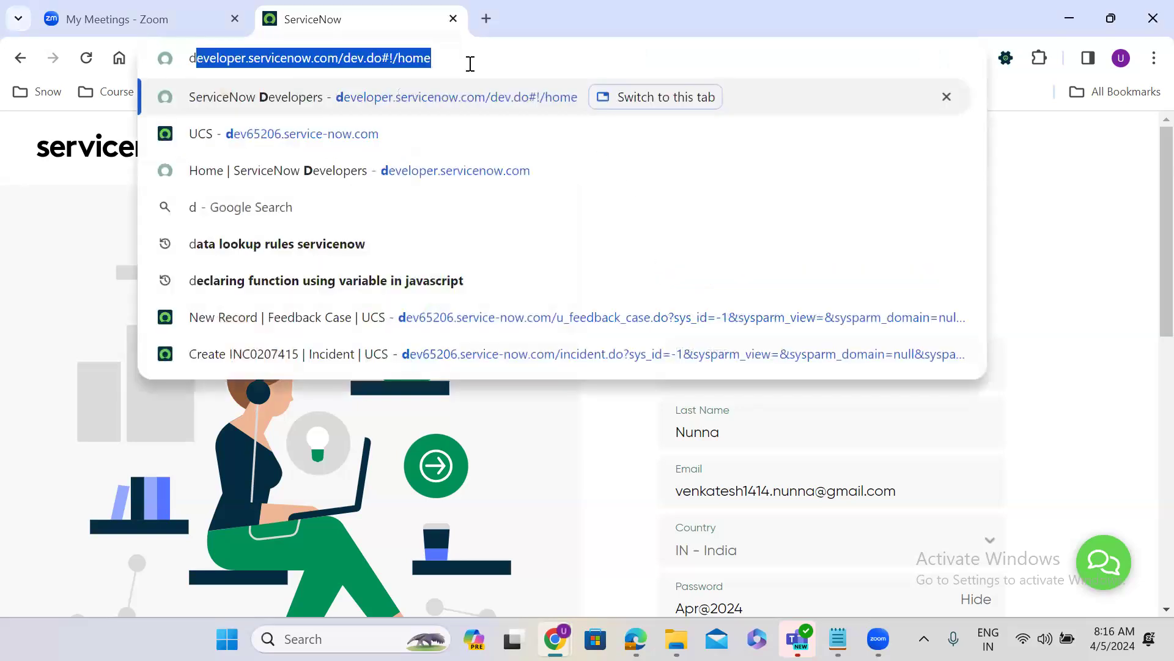
key("Right")
key("Return")
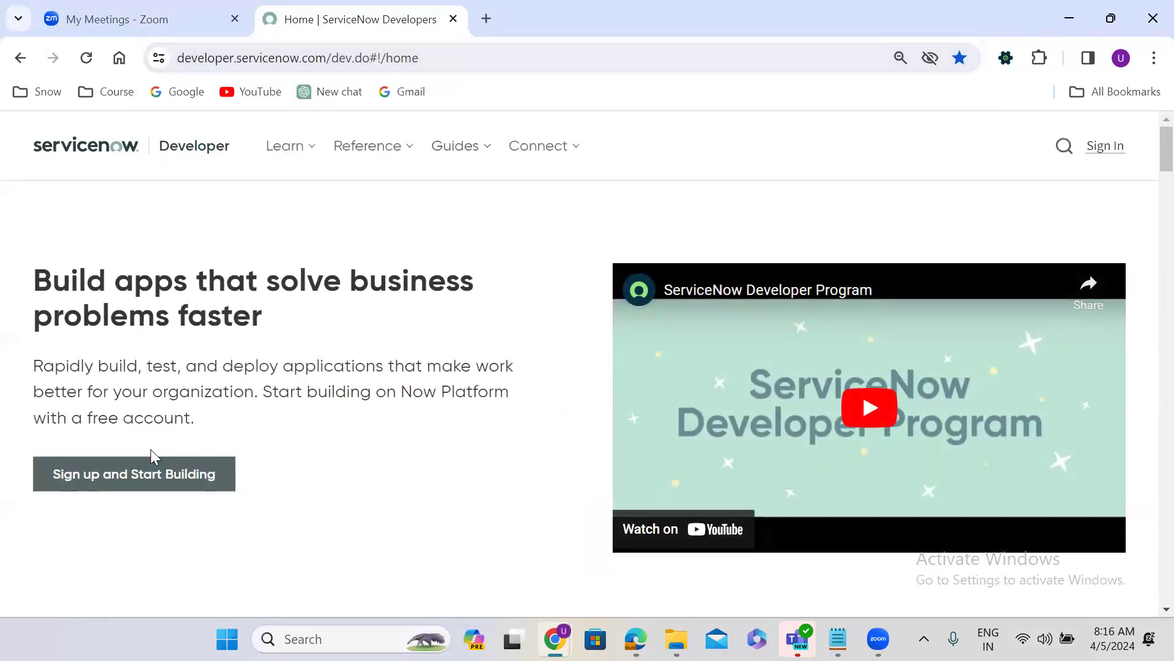
left_click(126, 473)
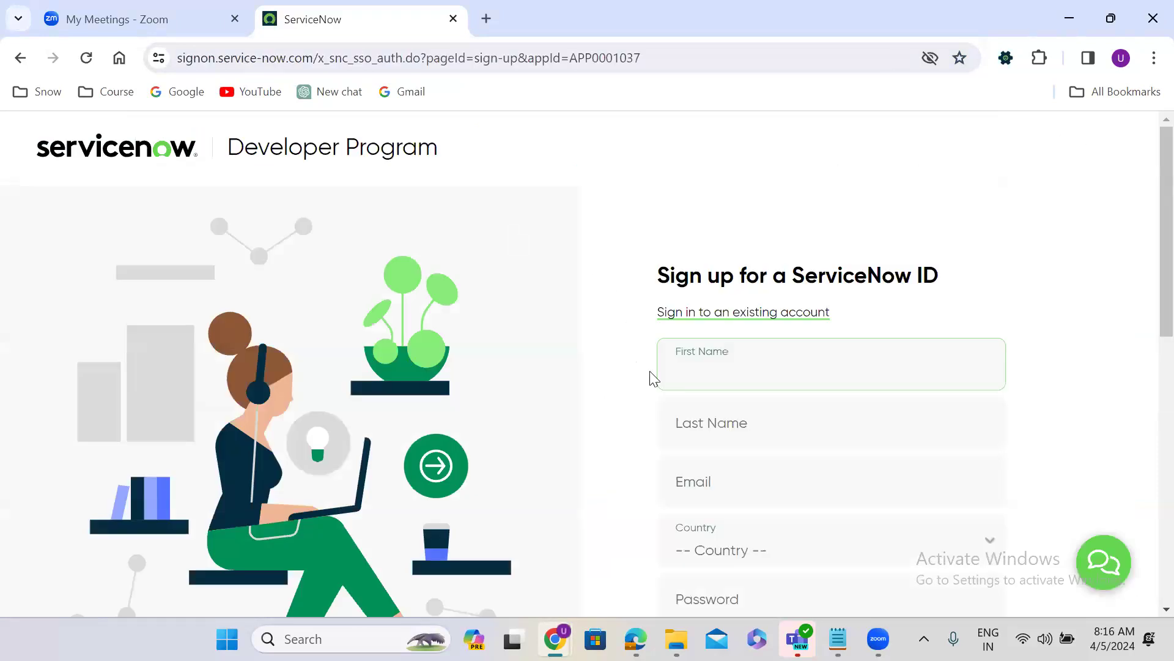
left_click(692, 365)
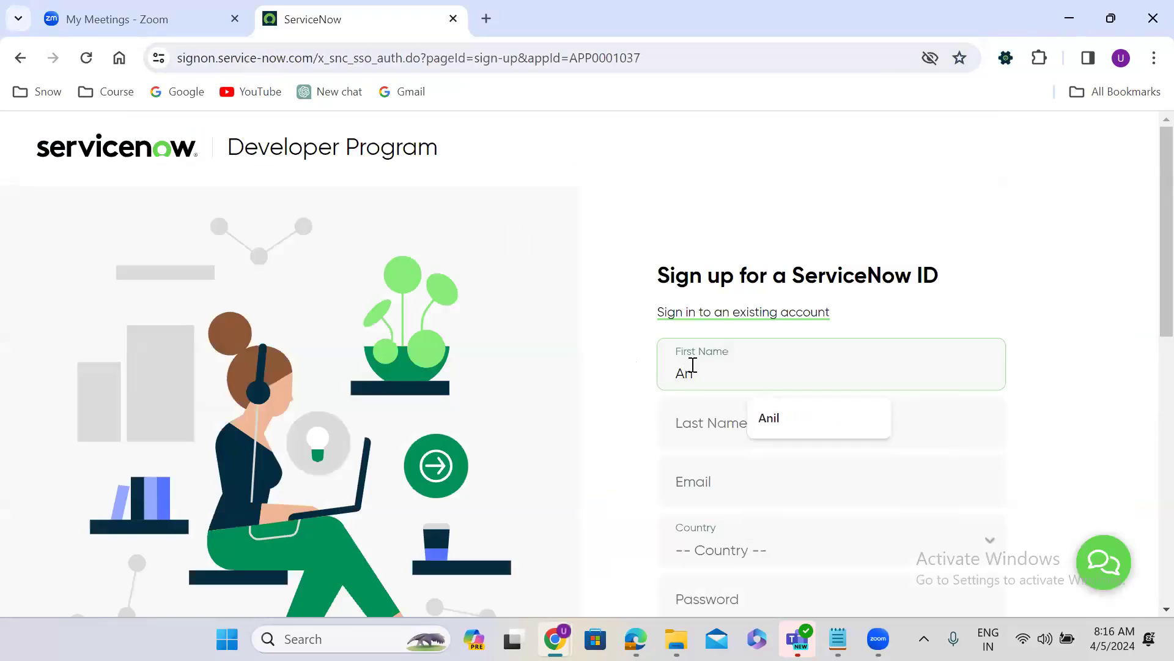
Enter the new first and last name, paste the e-mail, and choose IN - India.
left_click(709, 439)
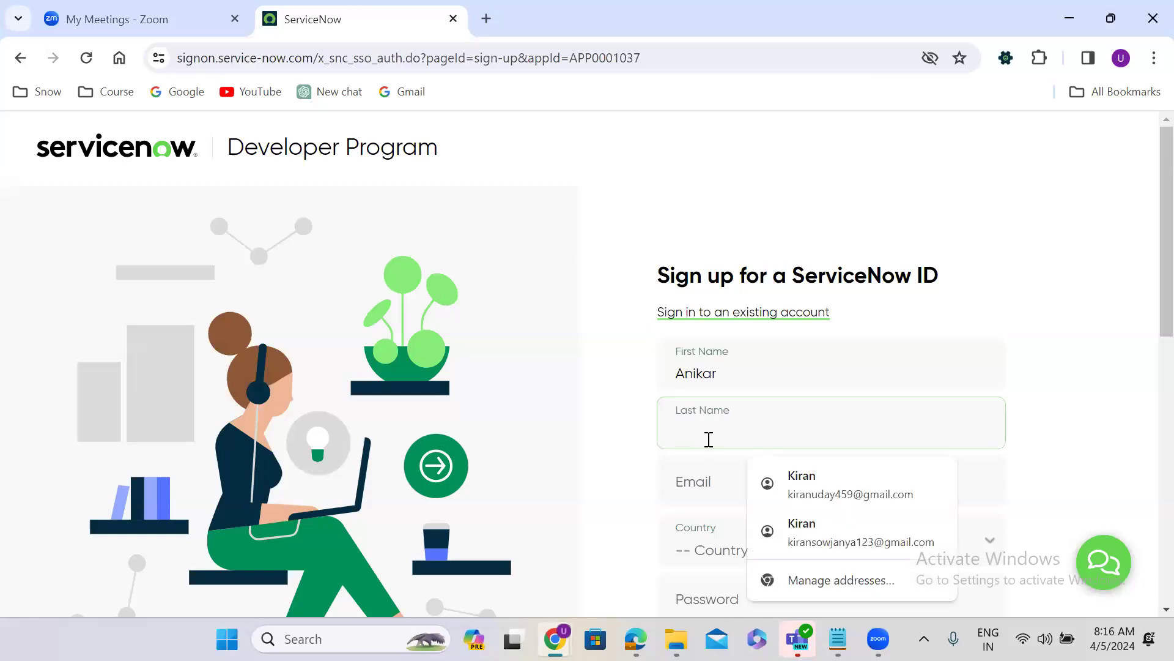
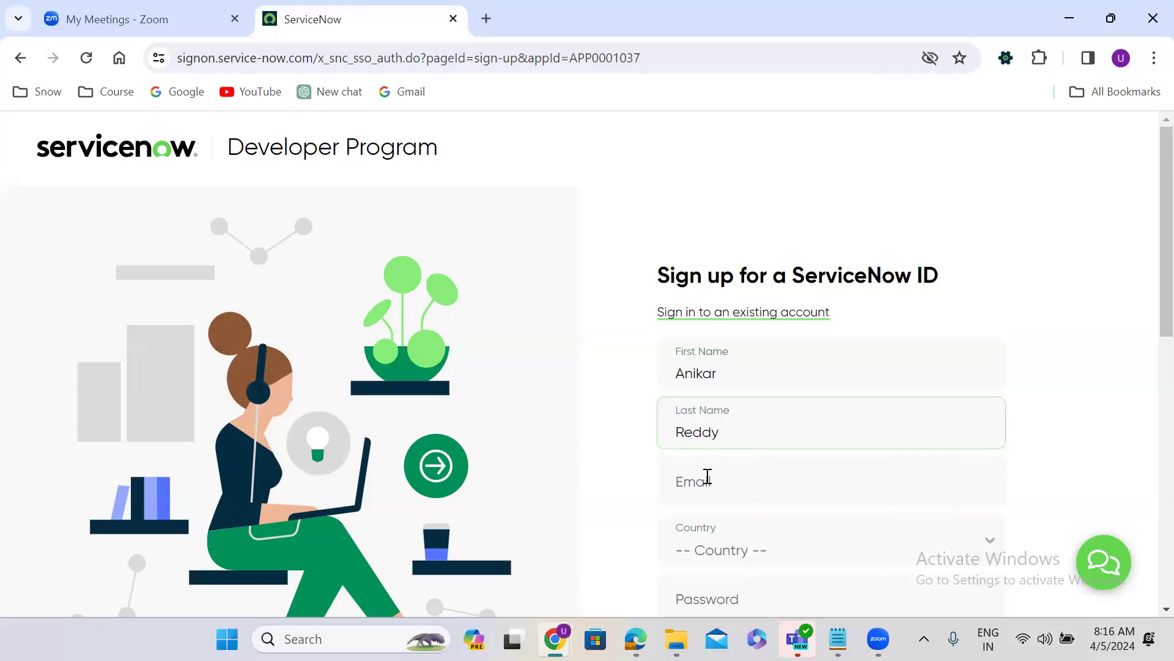
left_click(707, 480)
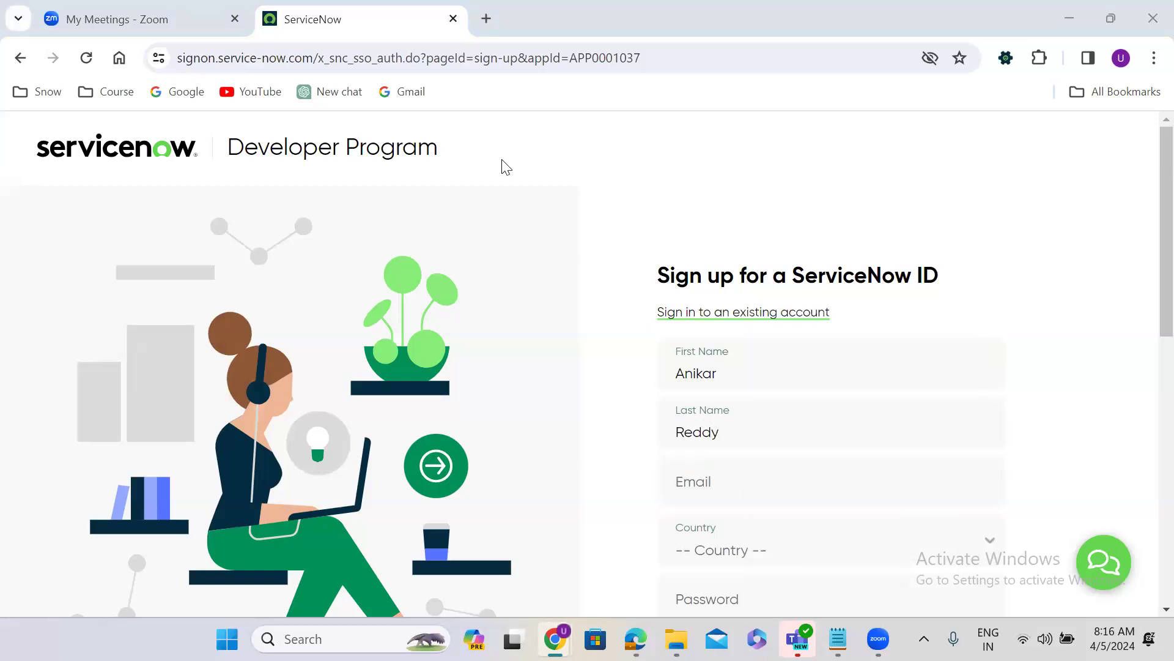
left_click(718, 491)
key("ctrl+v")
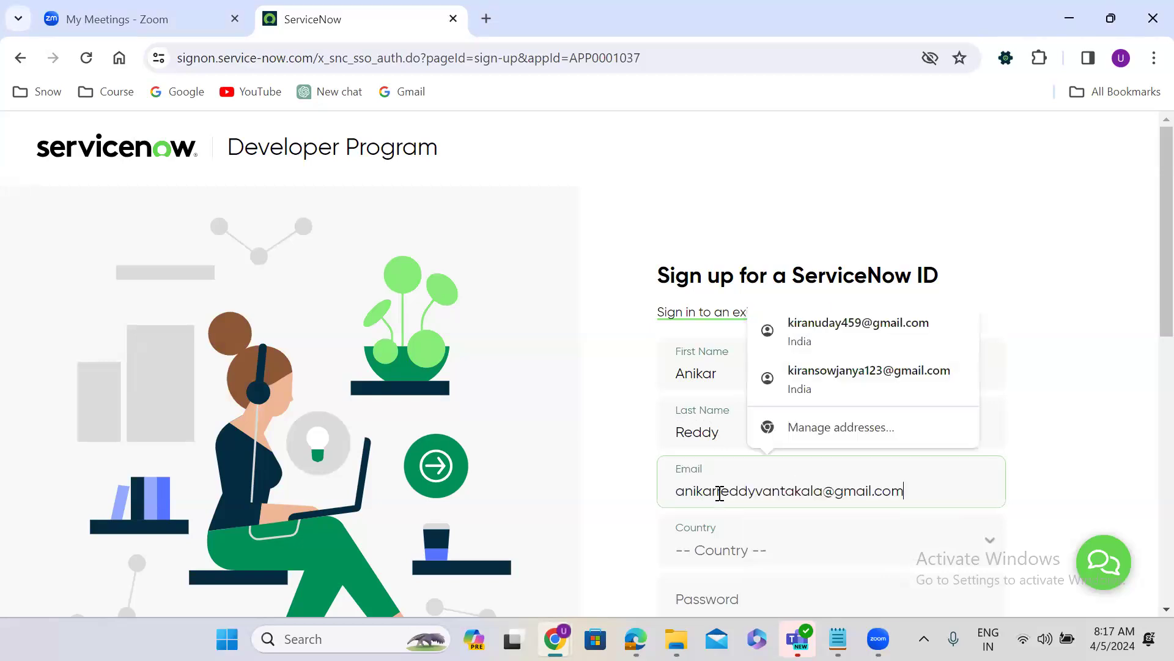
left_click(610, 490)
scroll(610, 490, "down", 3)
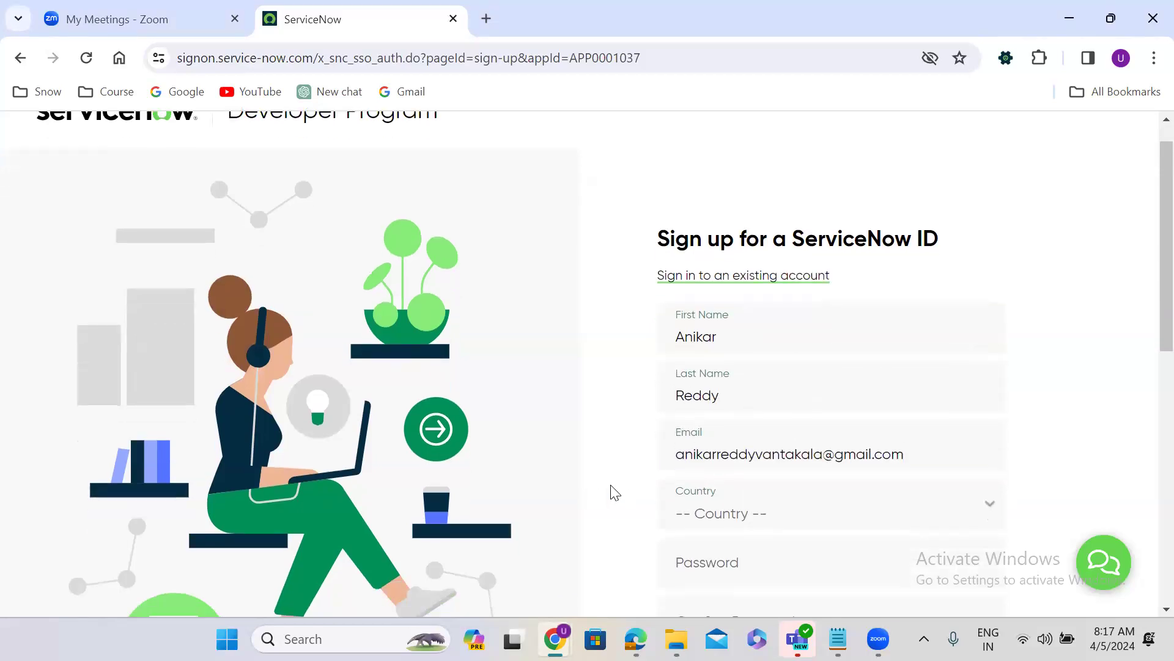
left_click(747, 334)
key("i")
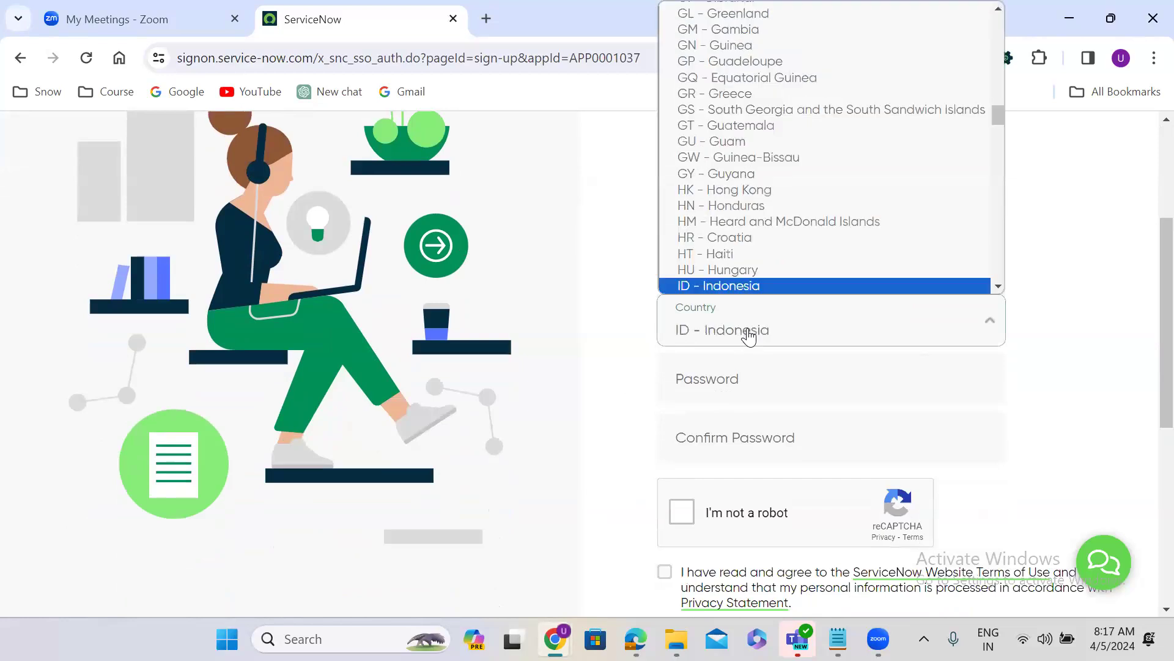
key("n")
key("Return")
Set and confirm the password, fixing the confirmation's last digit, then pass reCAPTCHA and submit.
left_click(725, 374)
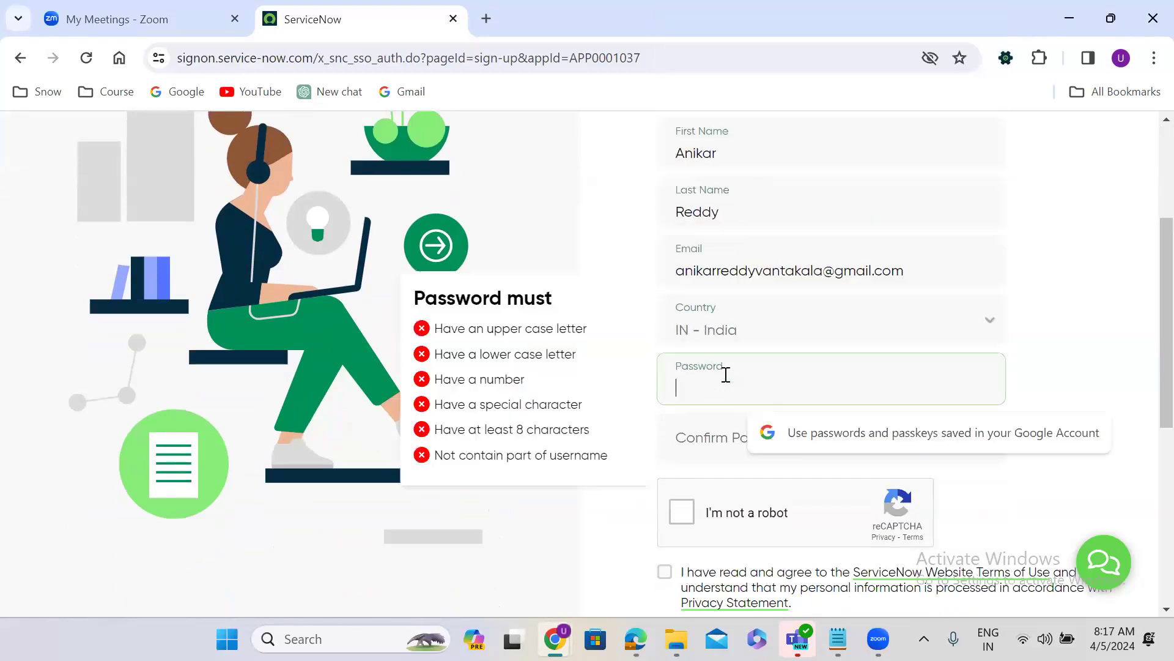
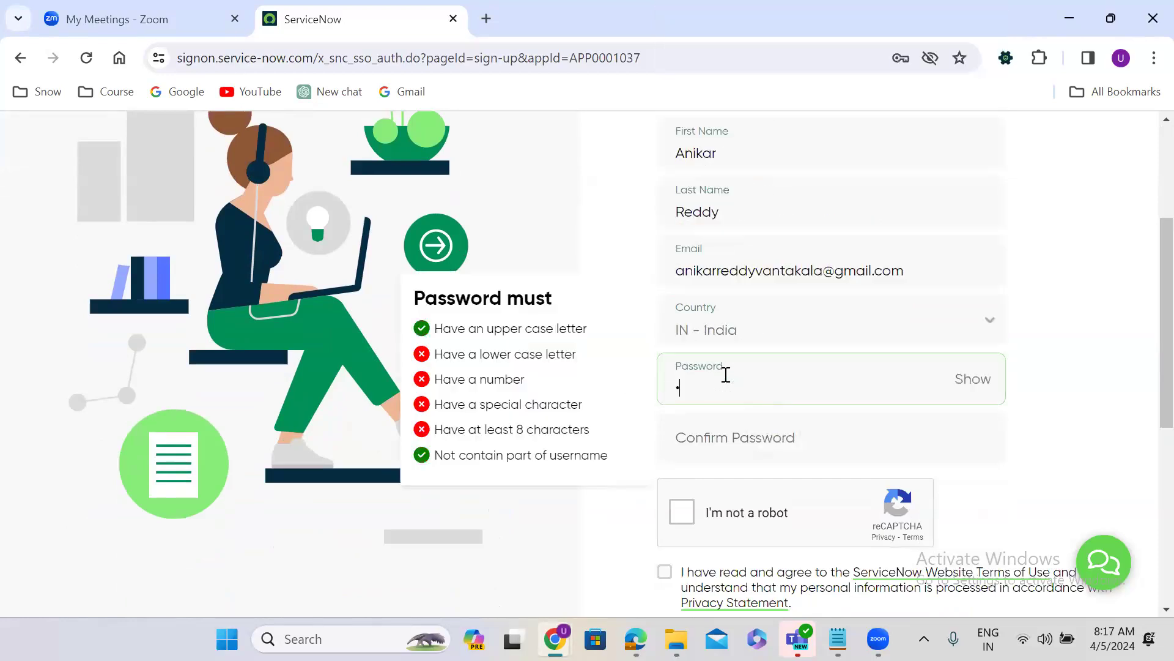
left_click(719, 435)
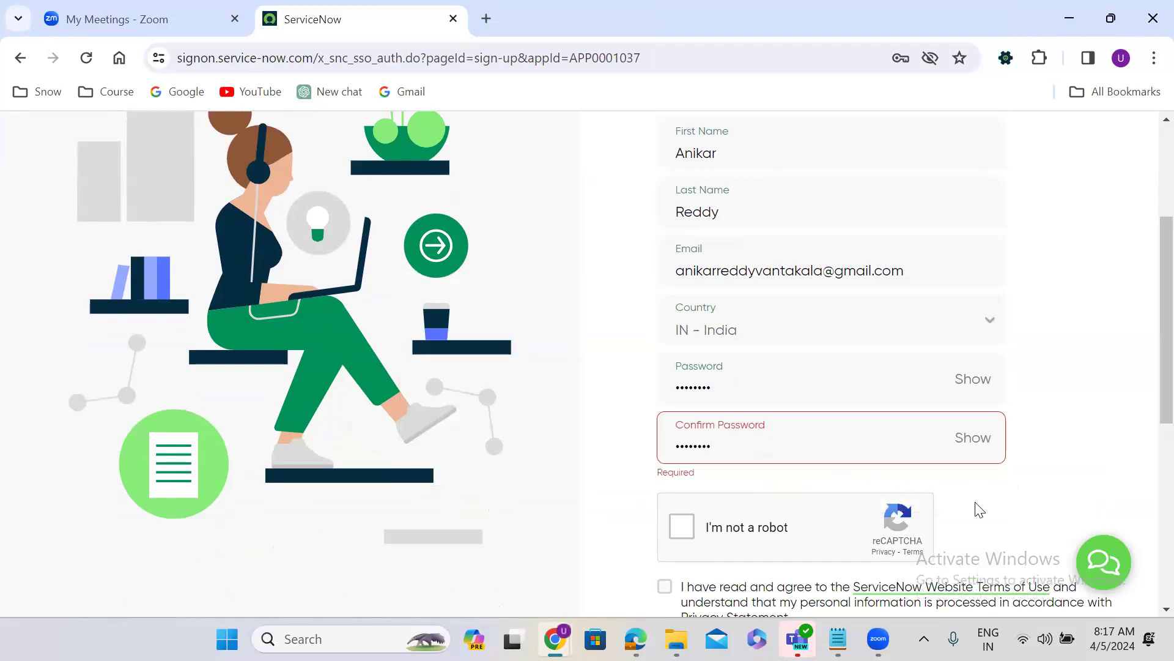
left_click(1016, 480)
left_click(975, 440)
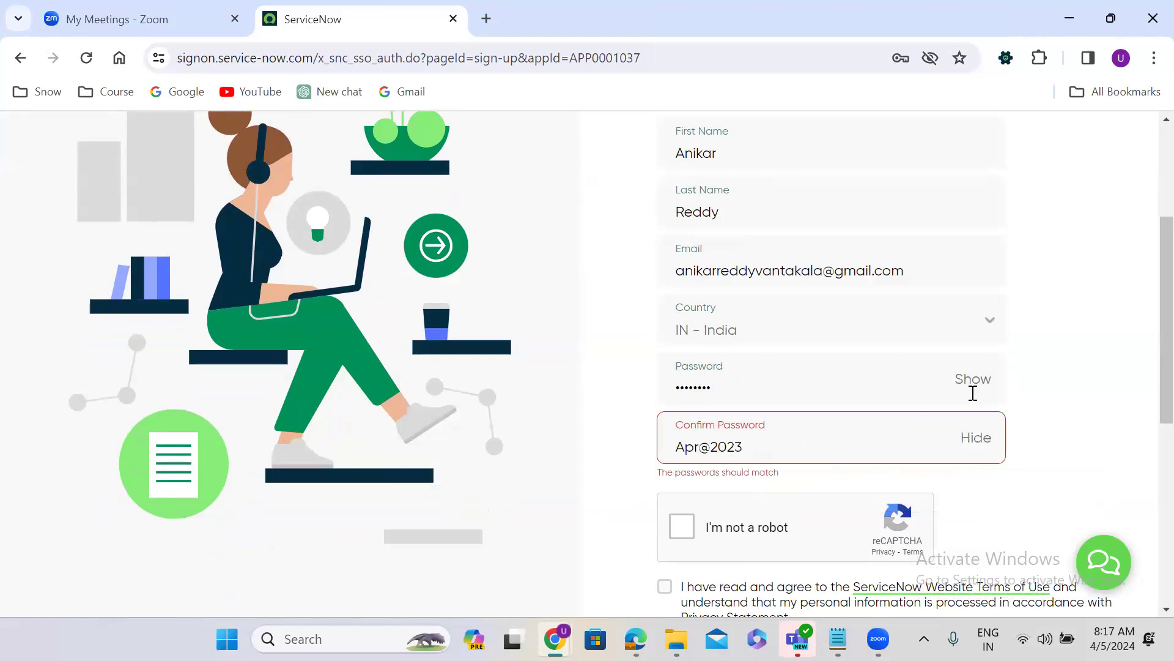
key("BackSpace")
type("4")
left_click(966, 381)
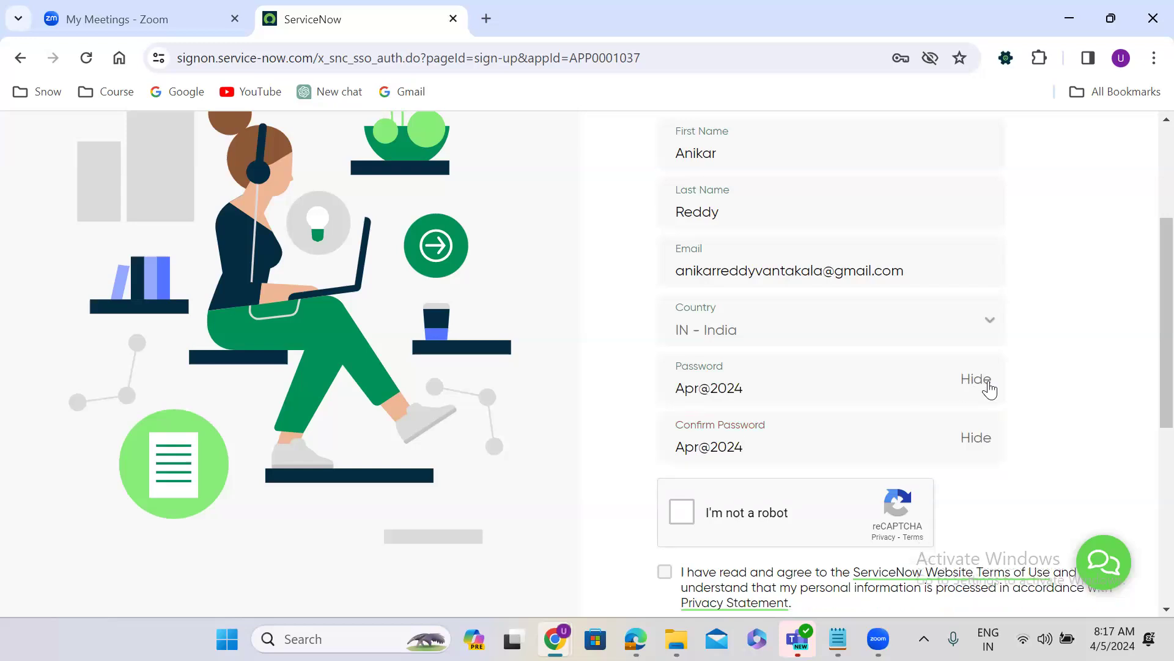
scroll(1041, 396, "down", 2)
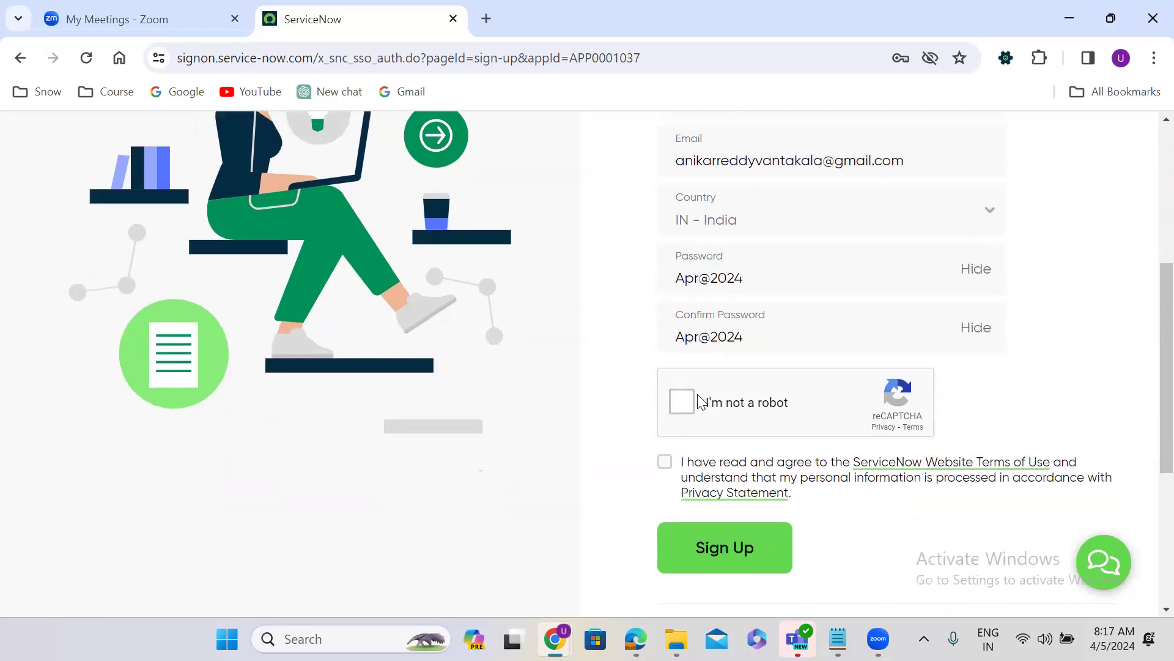
left_click(686, 405)
left_click(737, 546)
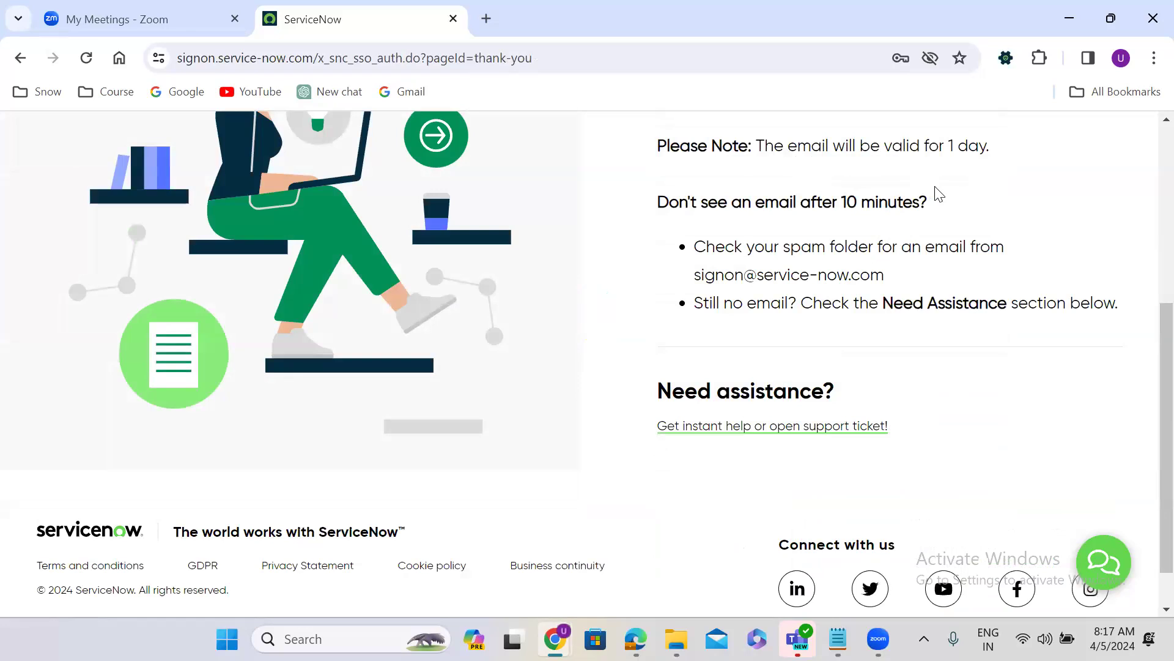
Scroll up to read the Thank You page about verifying the e-mail.
scroll(940, 194, "up", 4)
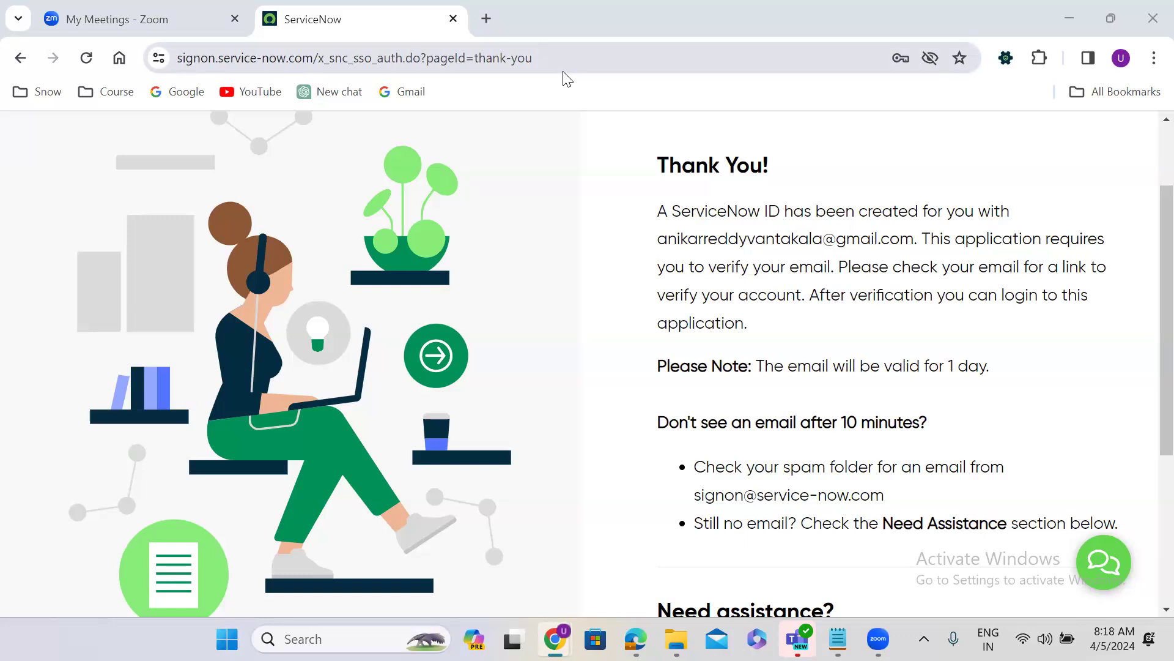
Reload the developer.servicenow.com home page.
left_click(492, 56)
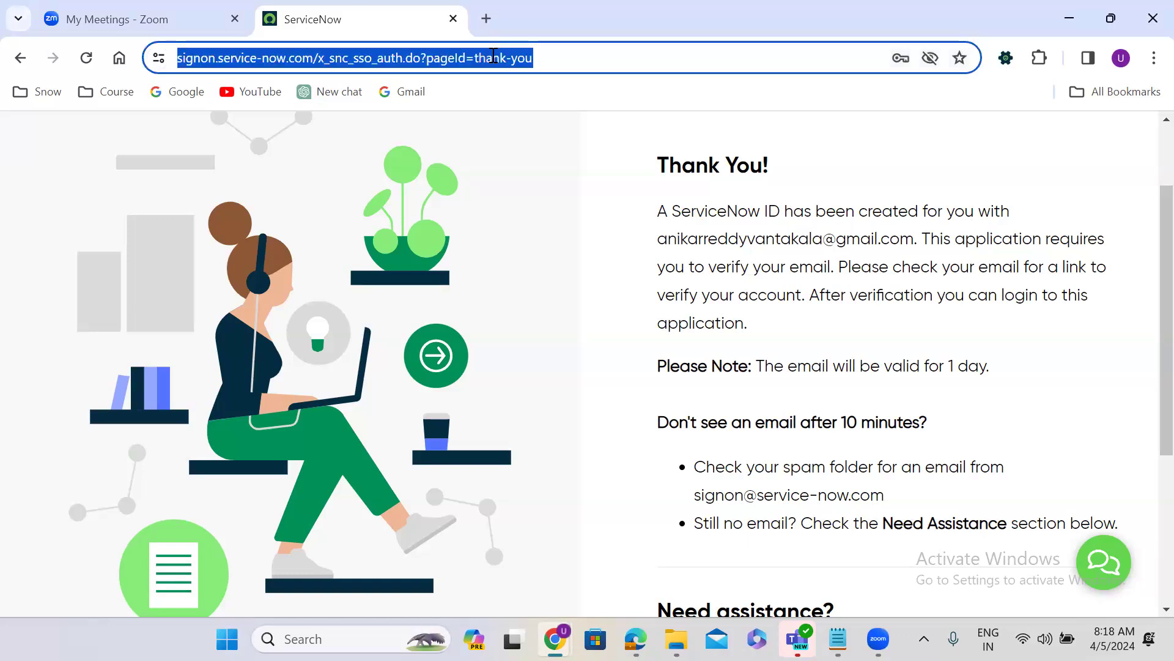
type("deve")
key("Right")
key("Return")
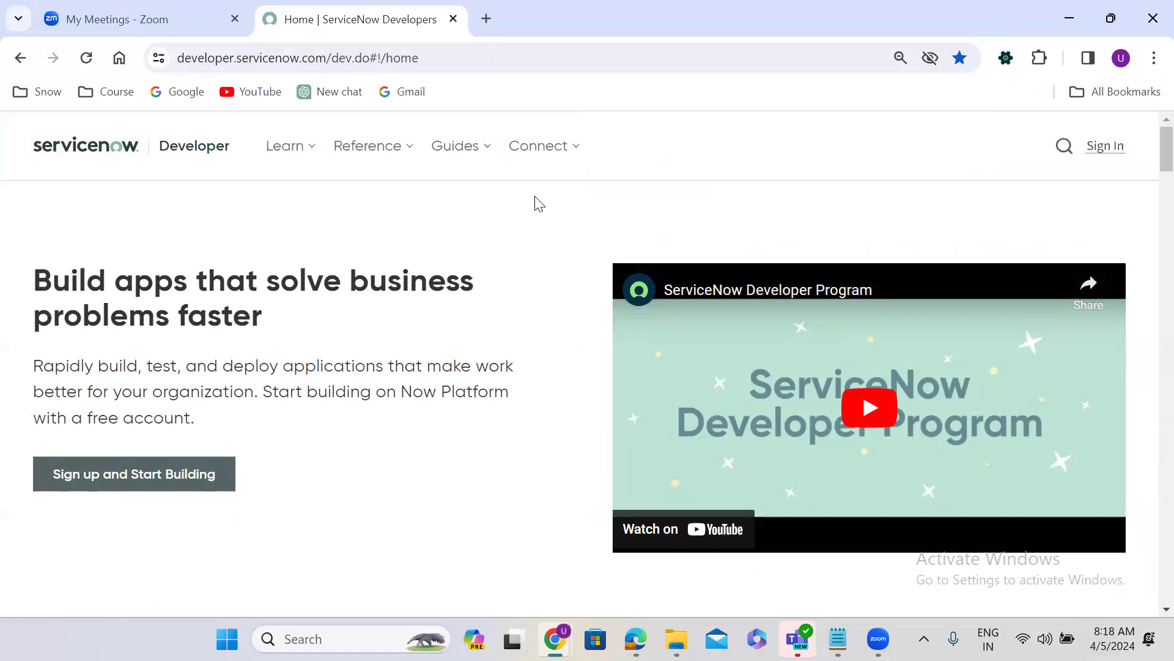
Sign in with the saved account e-mail and its password.
left_click(1104, 146)
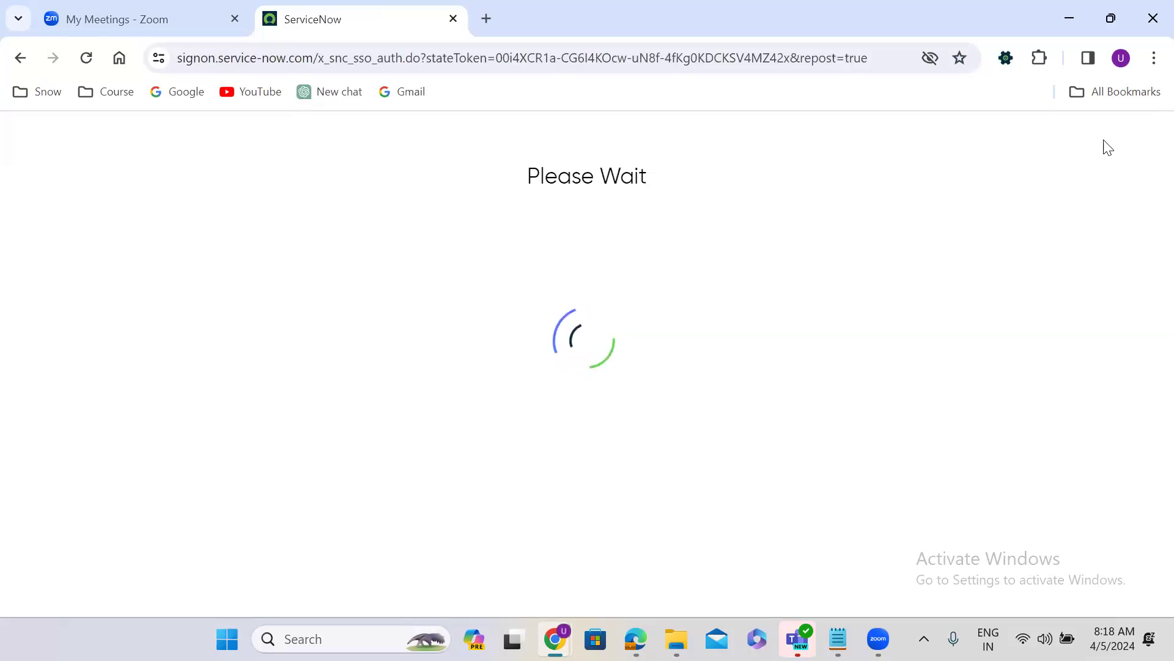
left_click(712, 343)
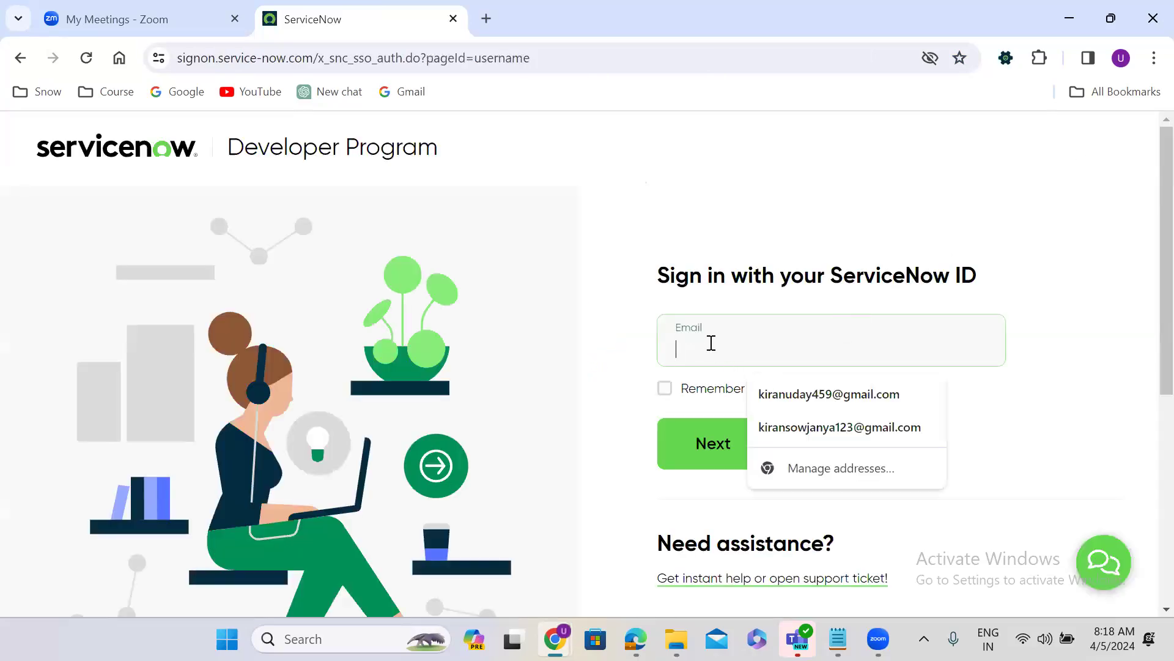
type("an")
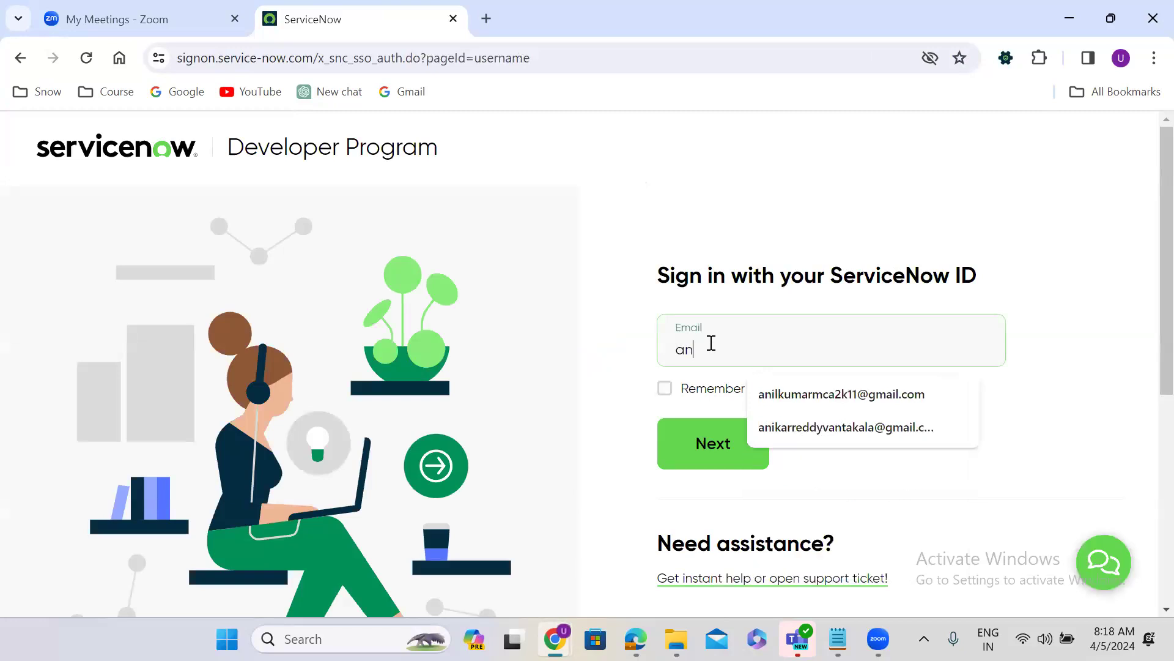
left_click(818, 433)
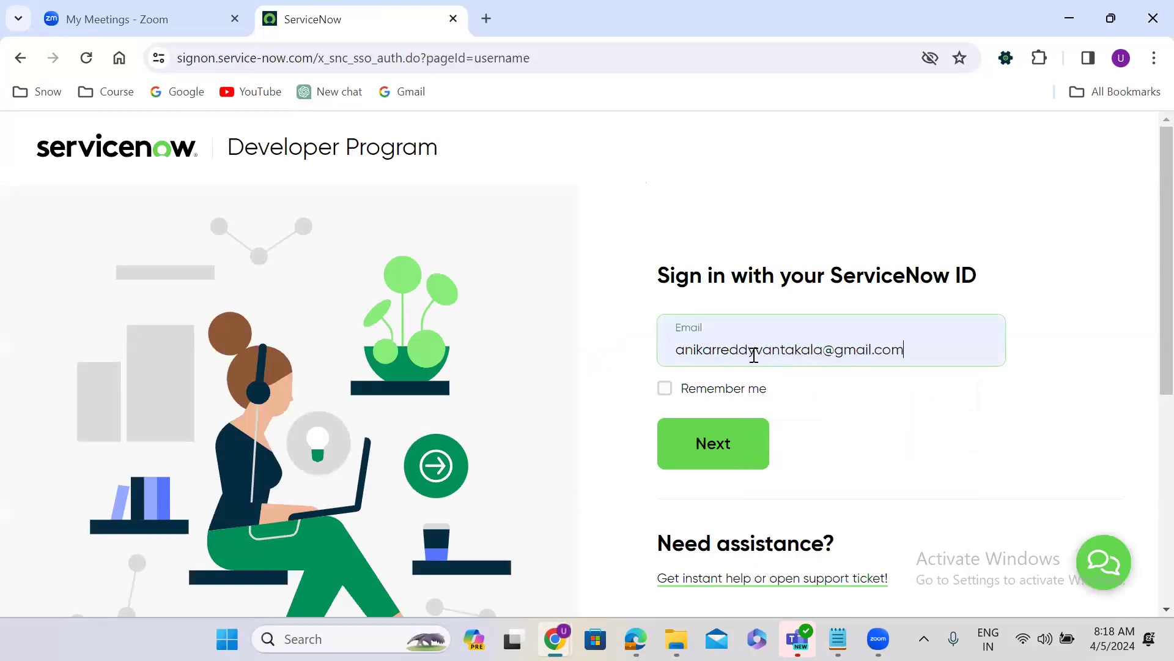
left_click(721, 437)
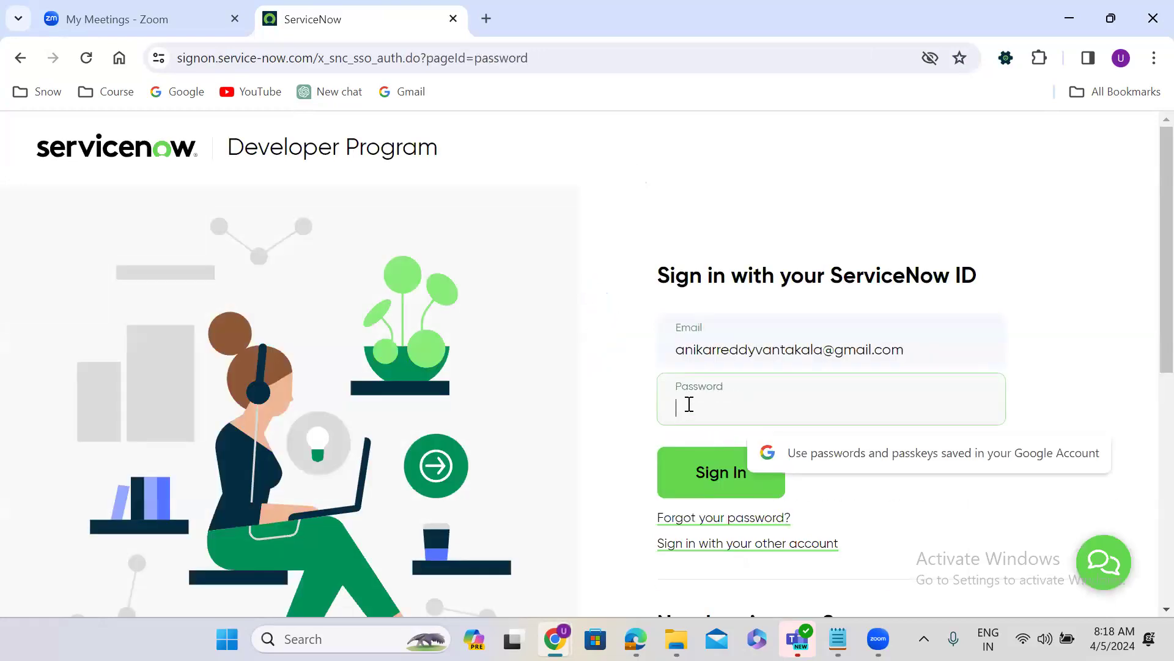
type("••")
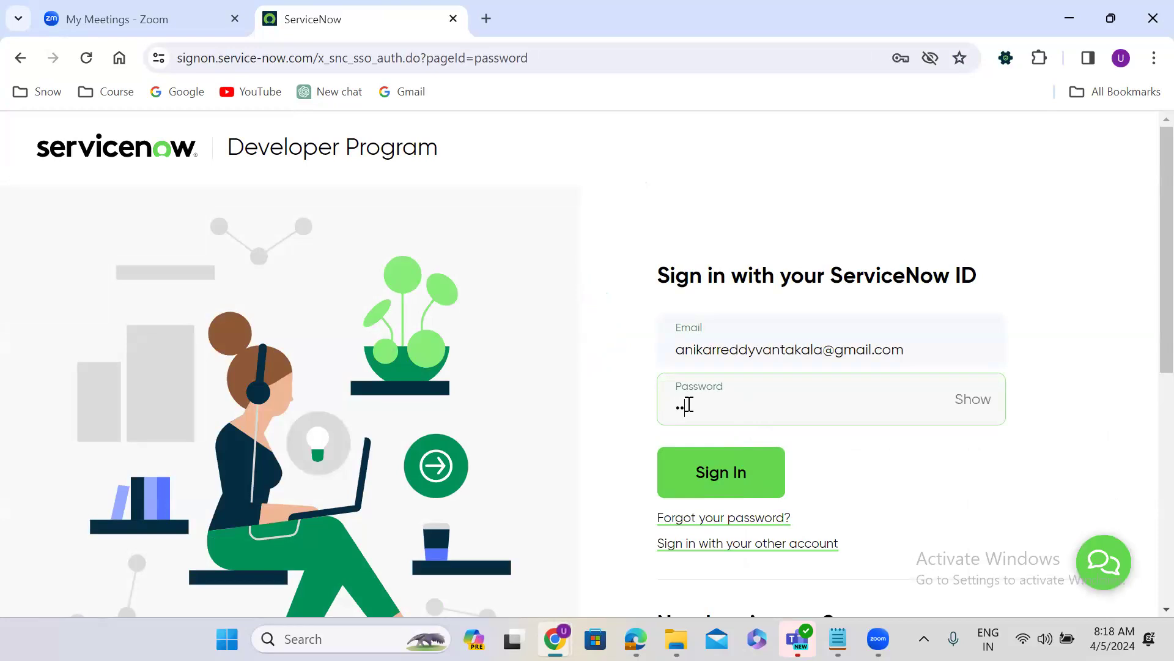
type("••••••")
left_click(739, 460)
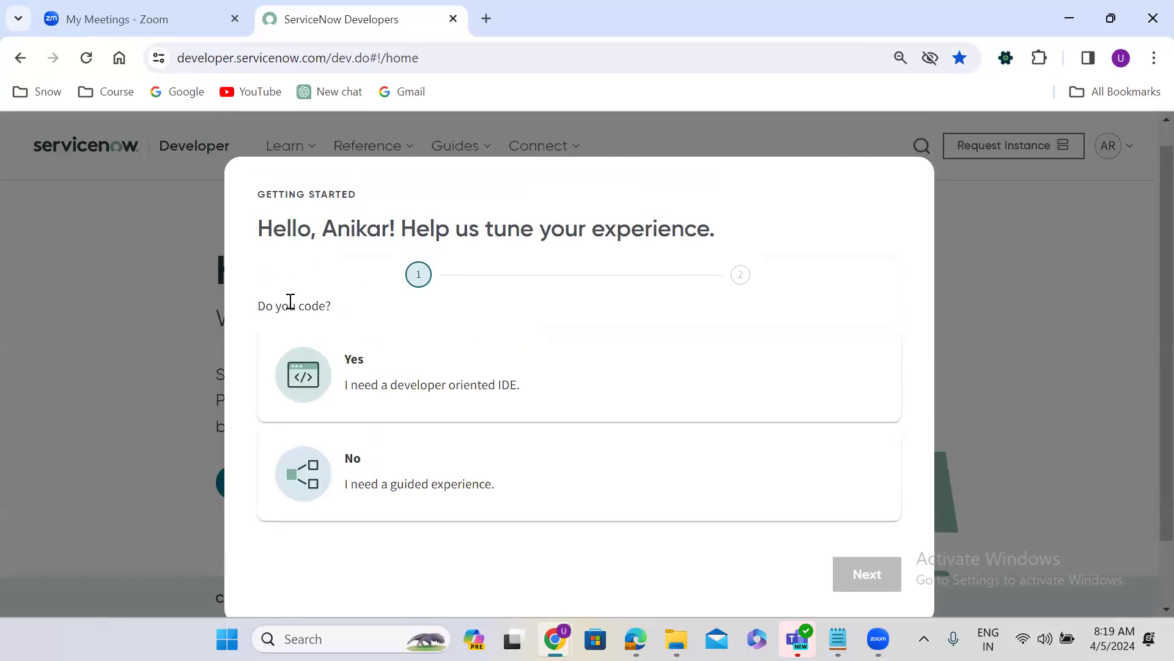
Answer Yes, pick Developer, Designer and IT Admin, accept terms, finish setup, and return to Notepad.
left_click(358, 365)
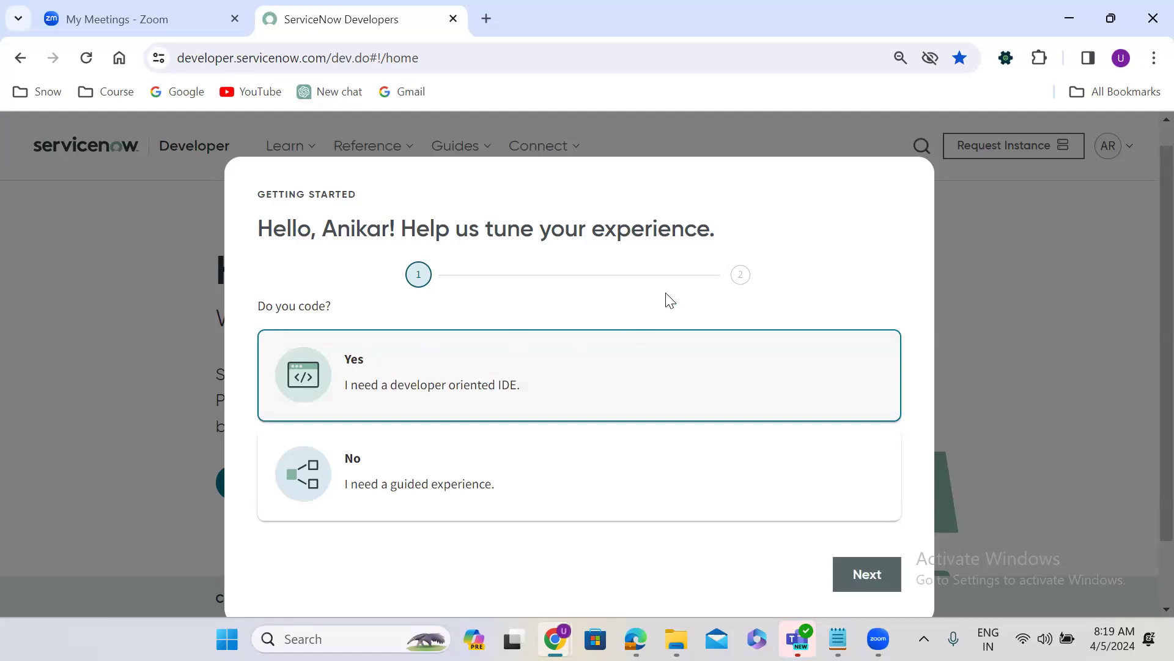
scroll(670, 300, "down", 2)
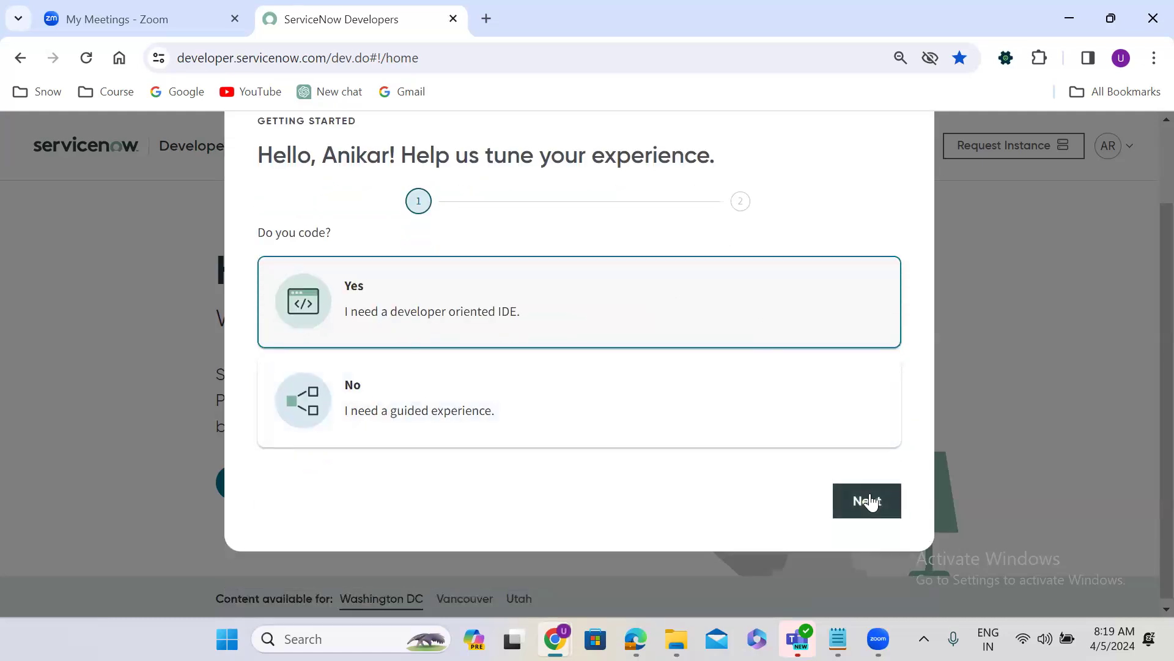
left_click(868, 499)
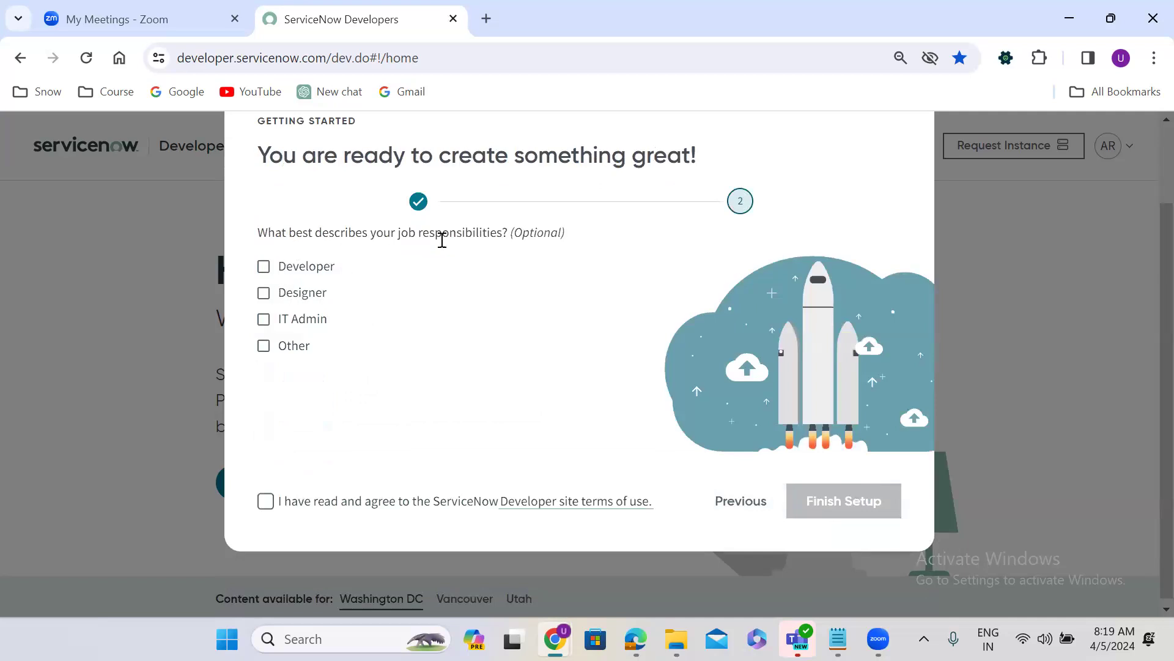
left_click(264, 267)
left_click(264, 293)
left_click(263, 319)
left_click(265, 501)
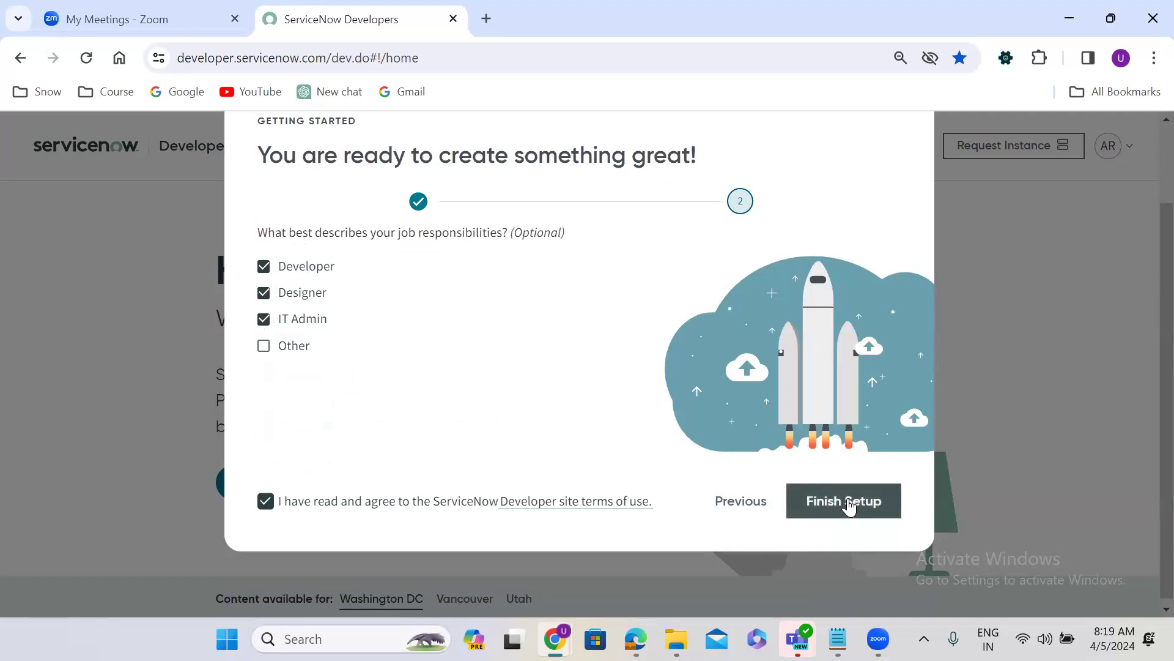
left_click(847, 499)
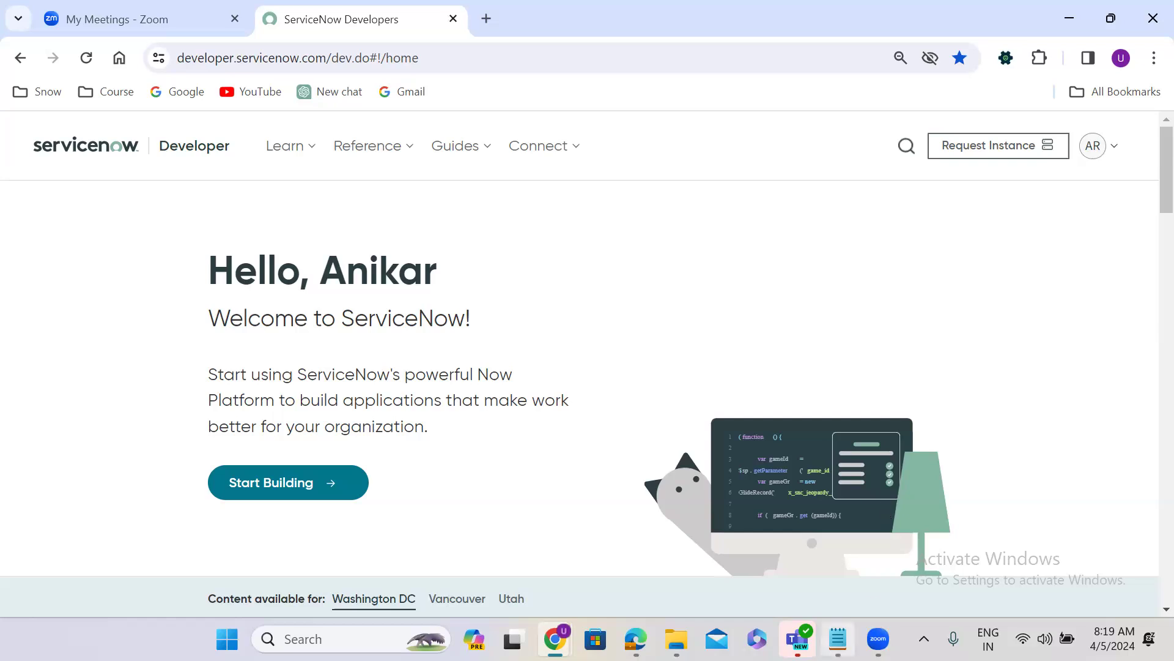
left_click(837, 638)
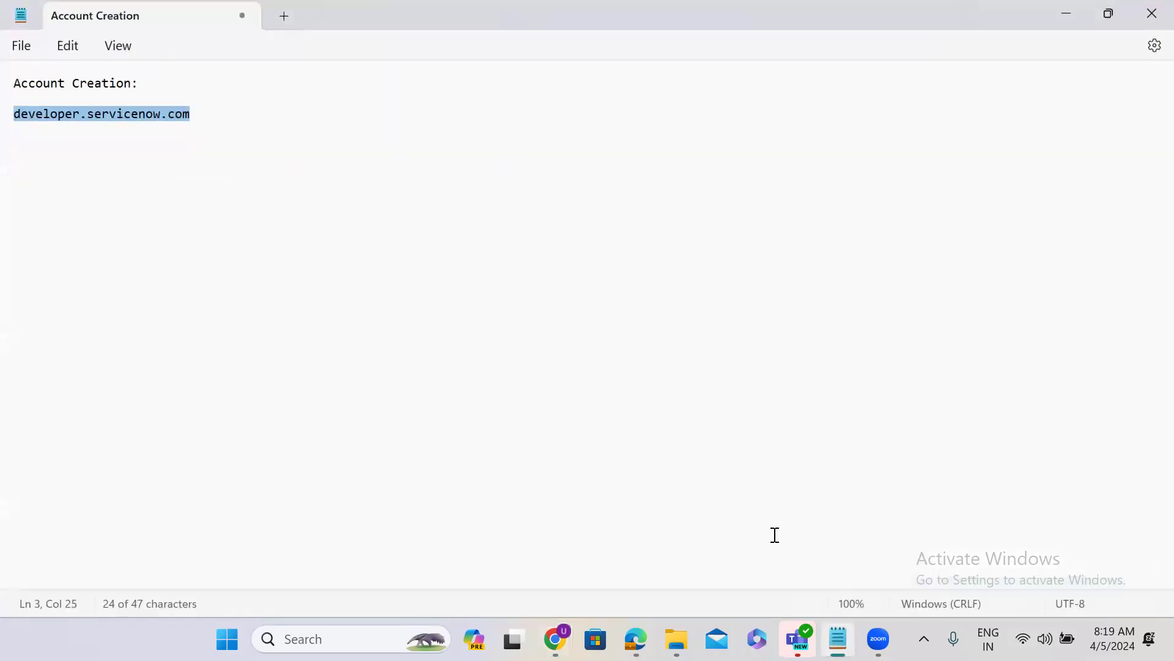
Add blank lines below the developer.servicenow.com line in the Account Creation notes.
left_click(233, 112)
key("Return")
key("Return")
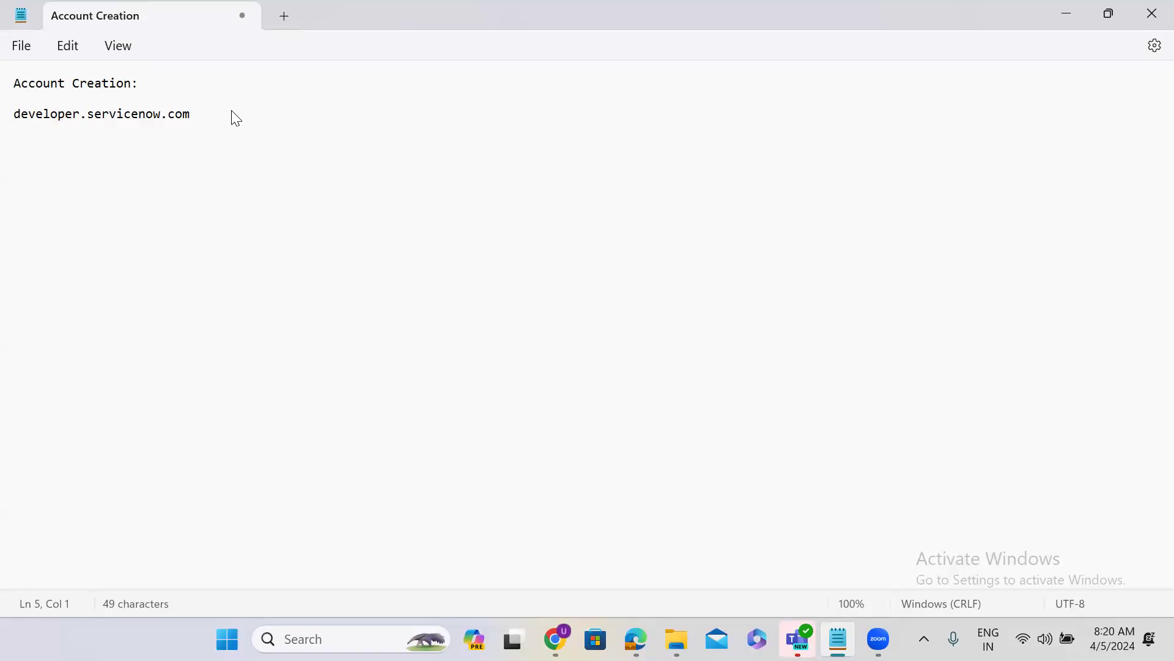
left_click(223, 116)
Add the line 'PDI -- Personal Developer Instance' to the notes, then minimize Notepad.
key("Return")
key("Return")
key("Return")
key("Return")
type("PDI  -- Personal Developer Instance")
key("Return")
key("Return")
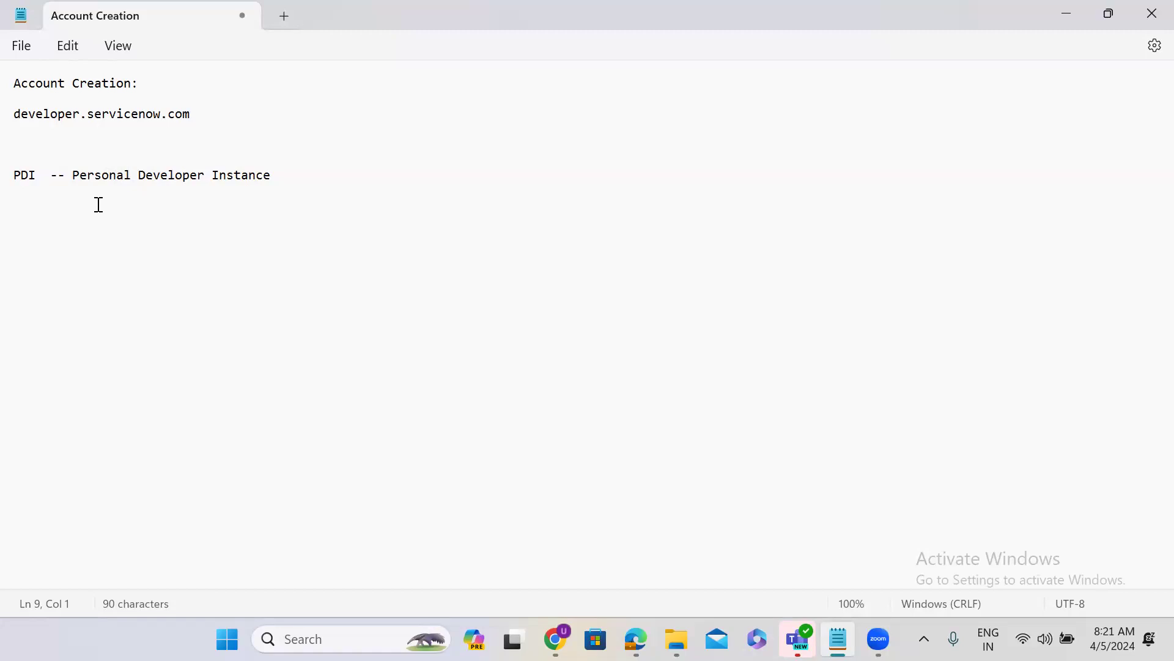
left_click(1064, 16)
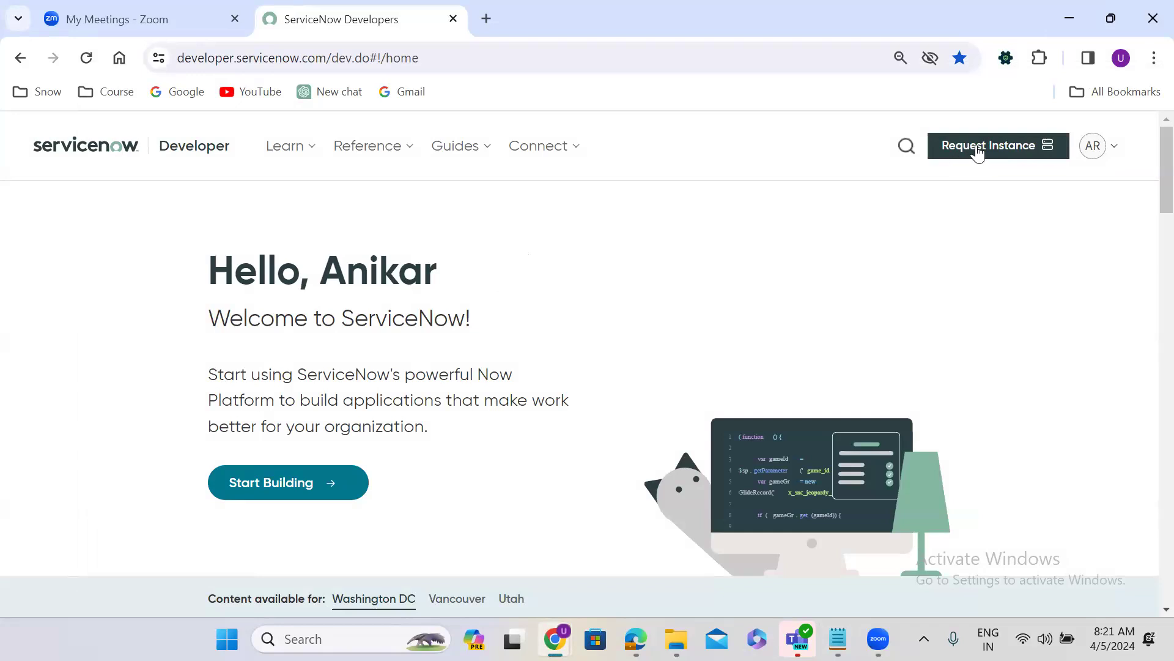
Look over the My Instance panel under the AR avatar, then request a personal developer instance with Start Building.
left_click(1098, 153)
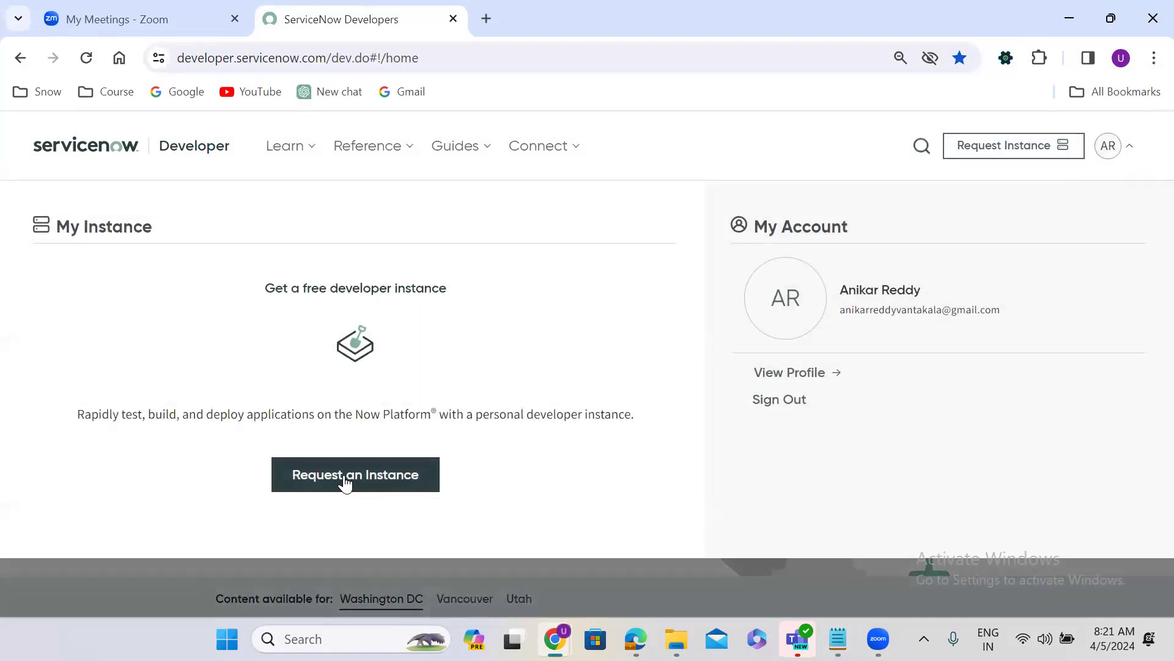
left_click(1110, 153)
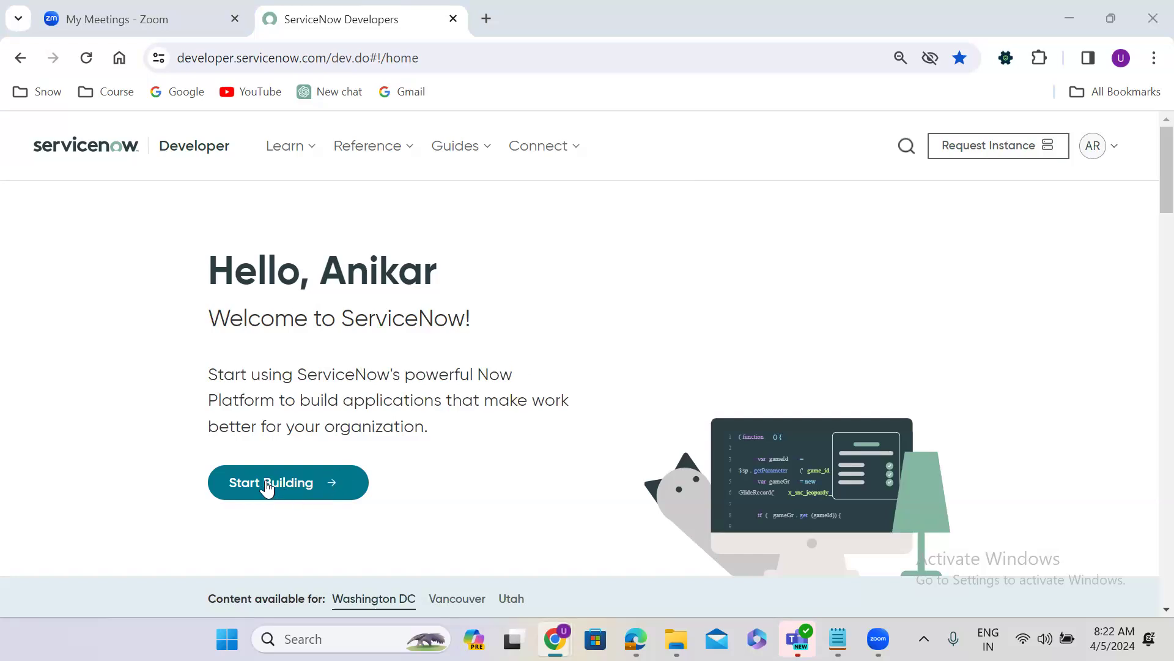
left_click(1088, 148)
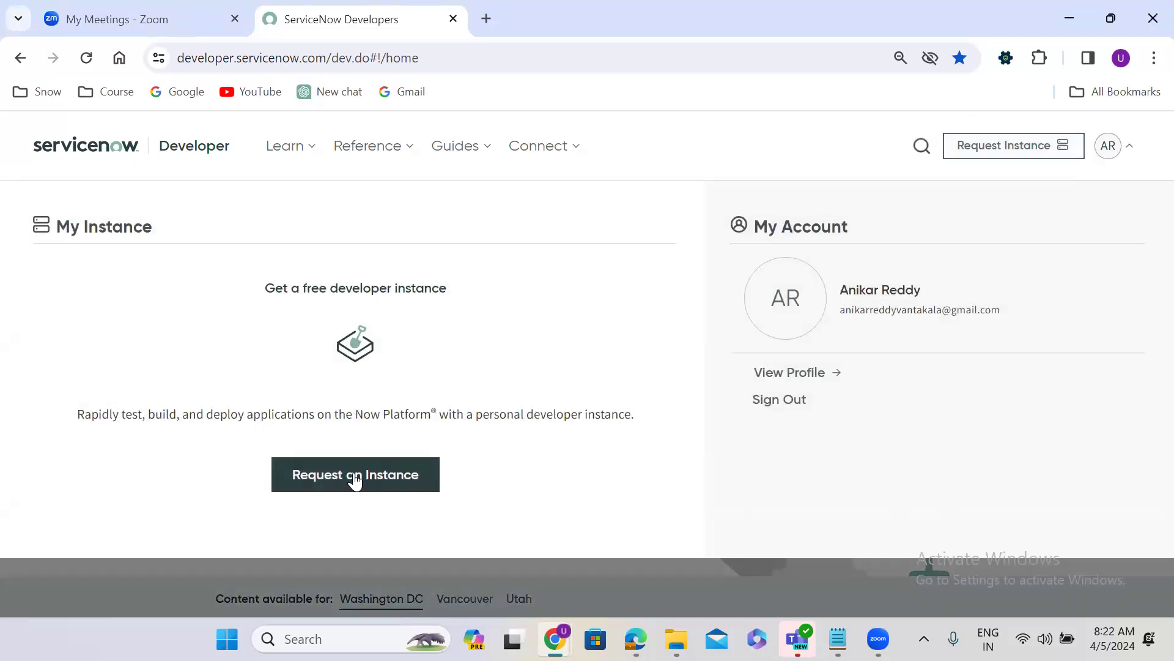
left_click(1109, 146)
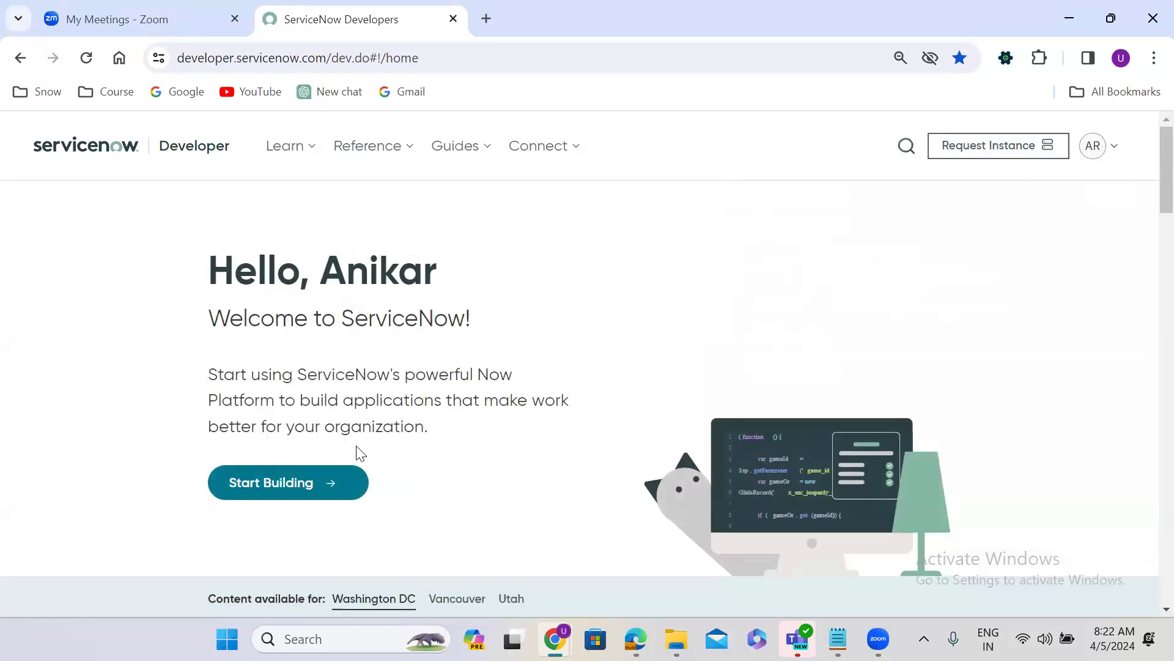
left_click(306, 483)
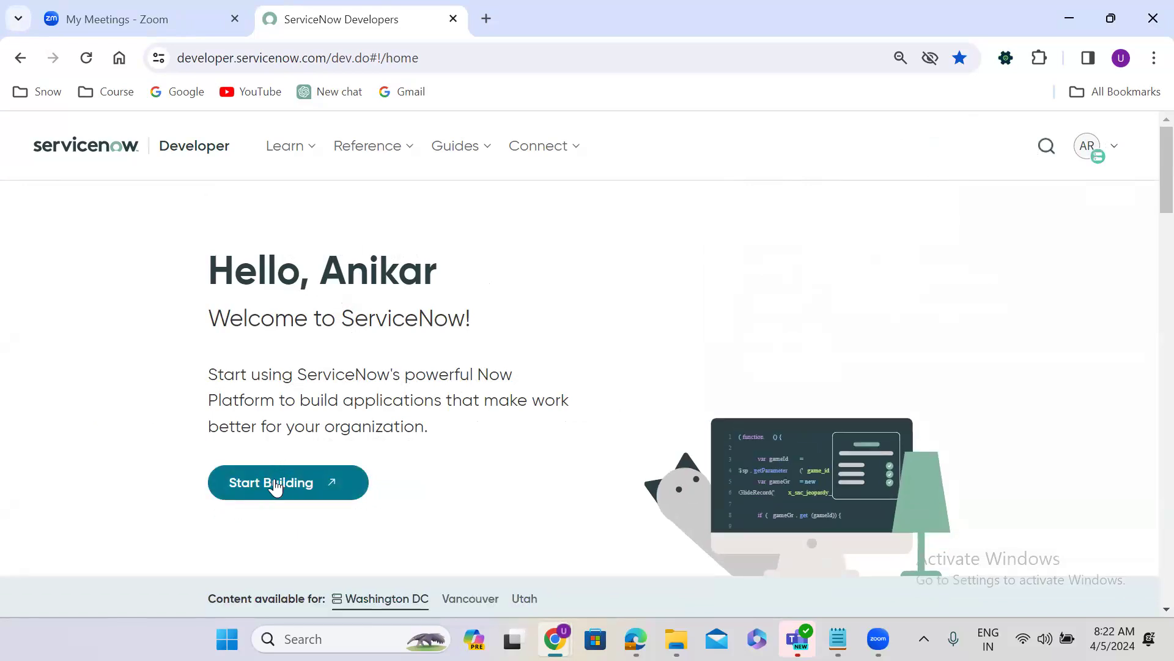
Open the new instance in App Engine Studio and dismiss the Enable Analytics and Work your way dialogs.
left_click(271, 485)
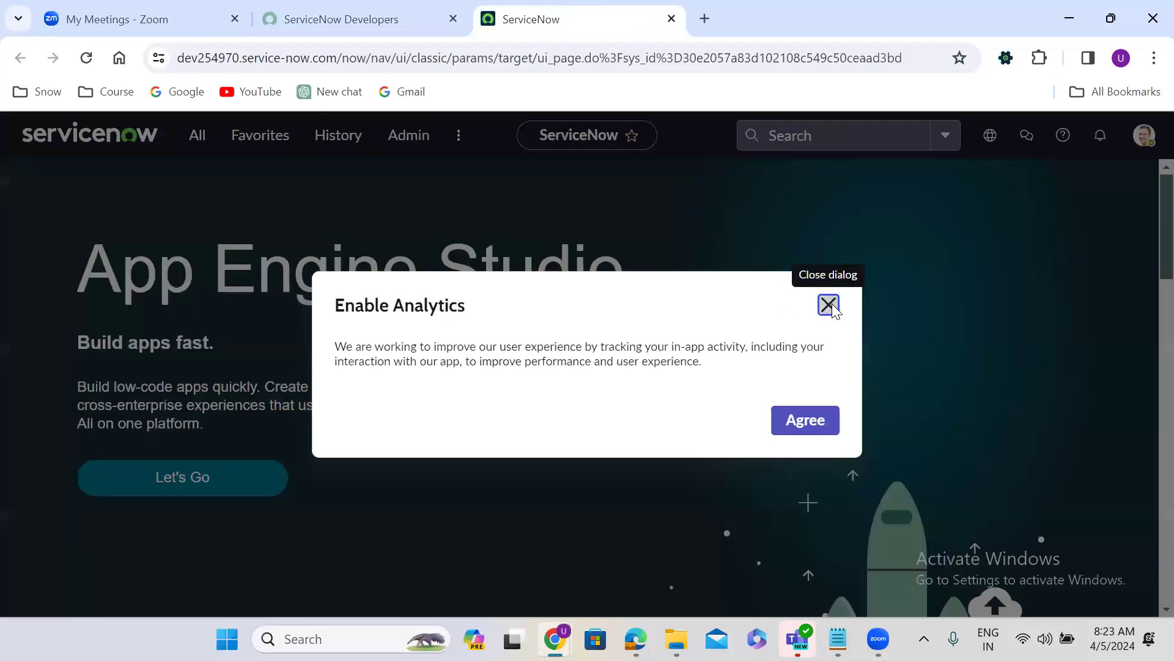
left_click(830, 306)
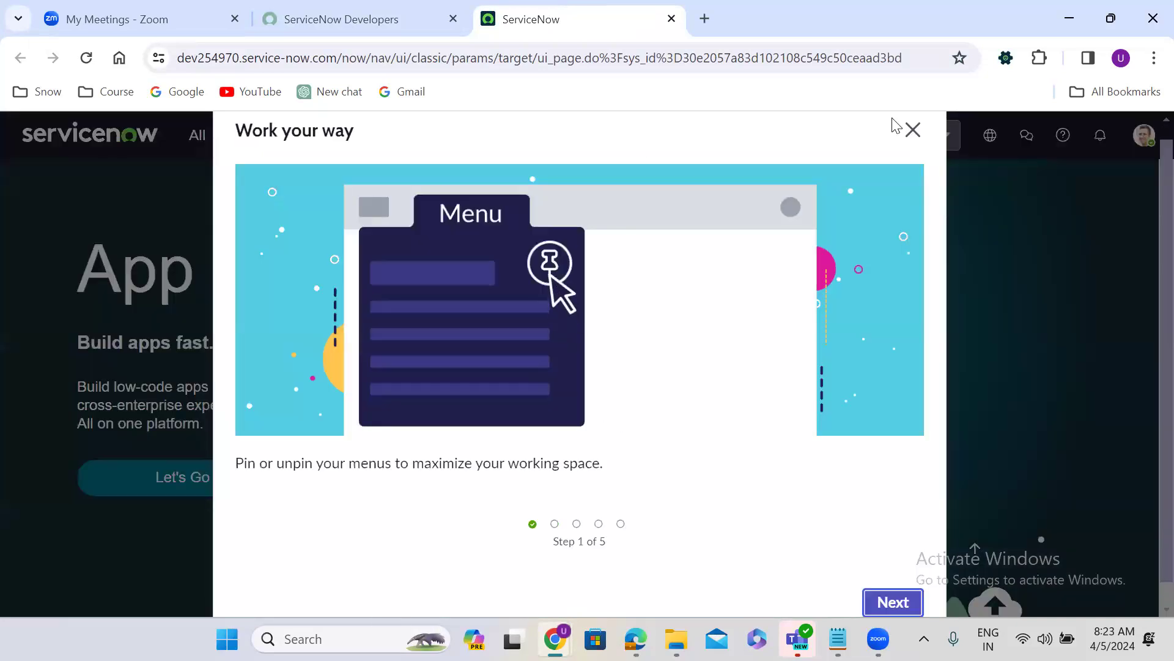
left_click(913, 131)
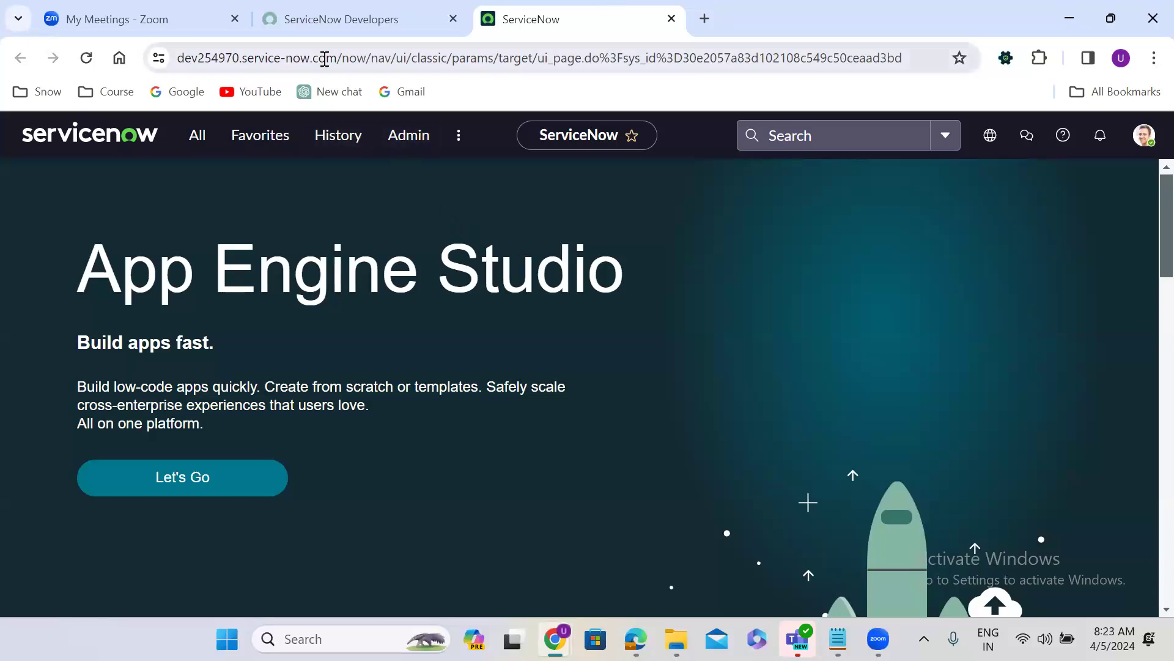
Copy the instance's base address from the address bar and bring the Account Creation notes forward.
left_click_drag(337, 57, 162, 61)
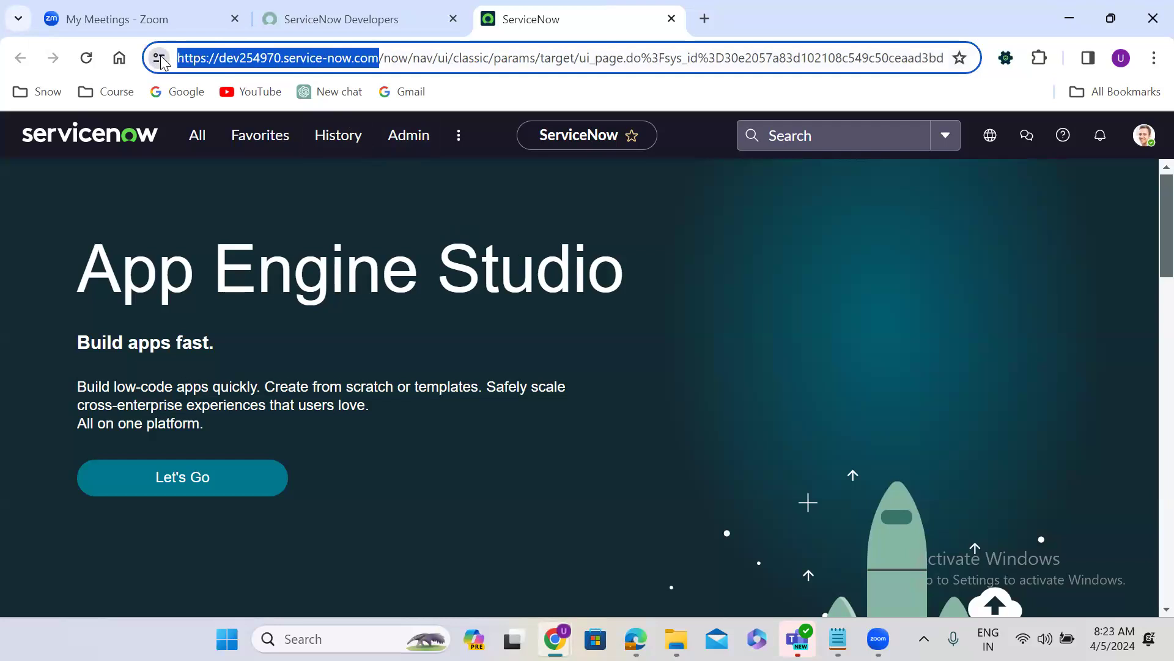
left_click(161, 59)
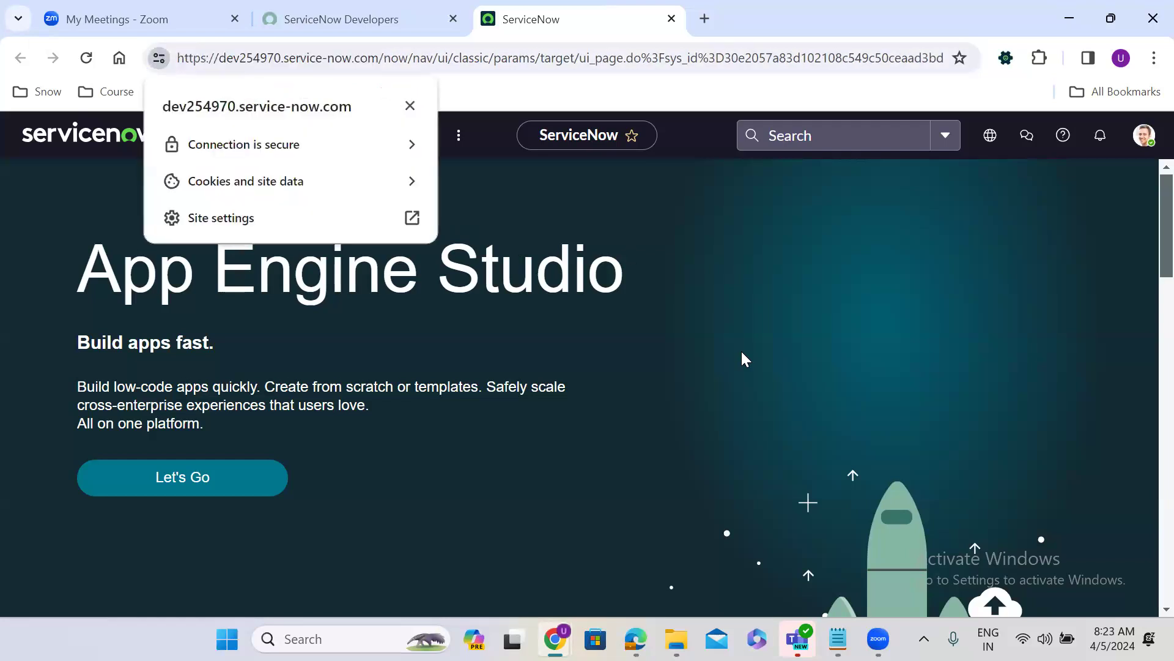
left_click(532, 197)
left_click_drag(337, 55, 170, 59)
key("ctrl+c")
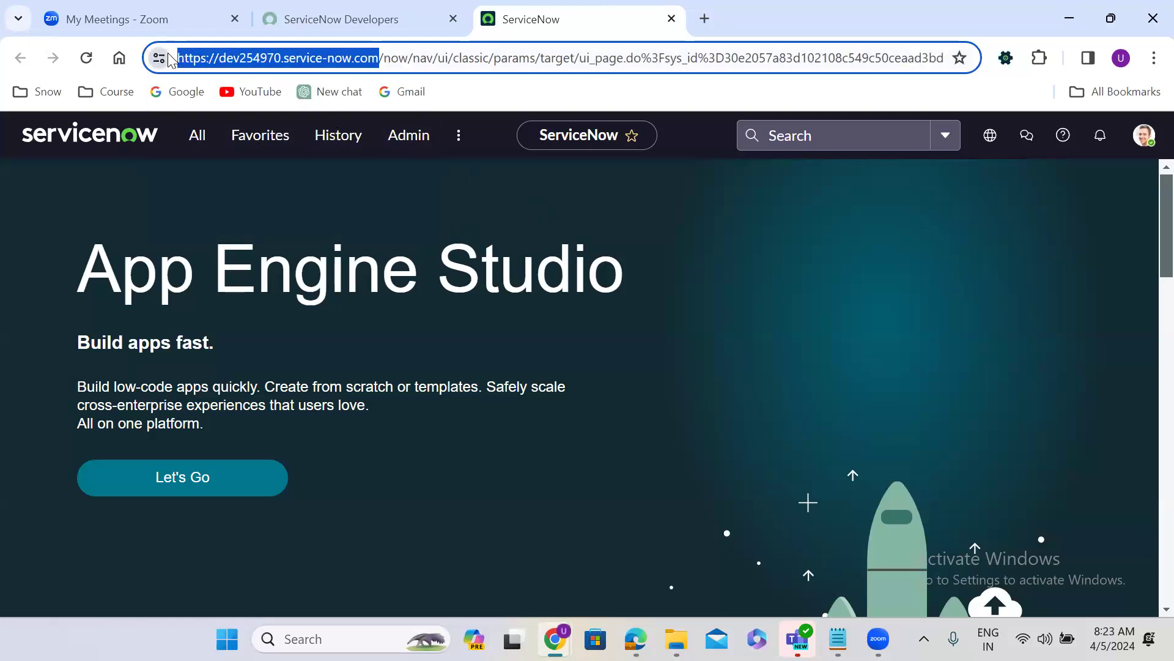
left_click(837, 638)
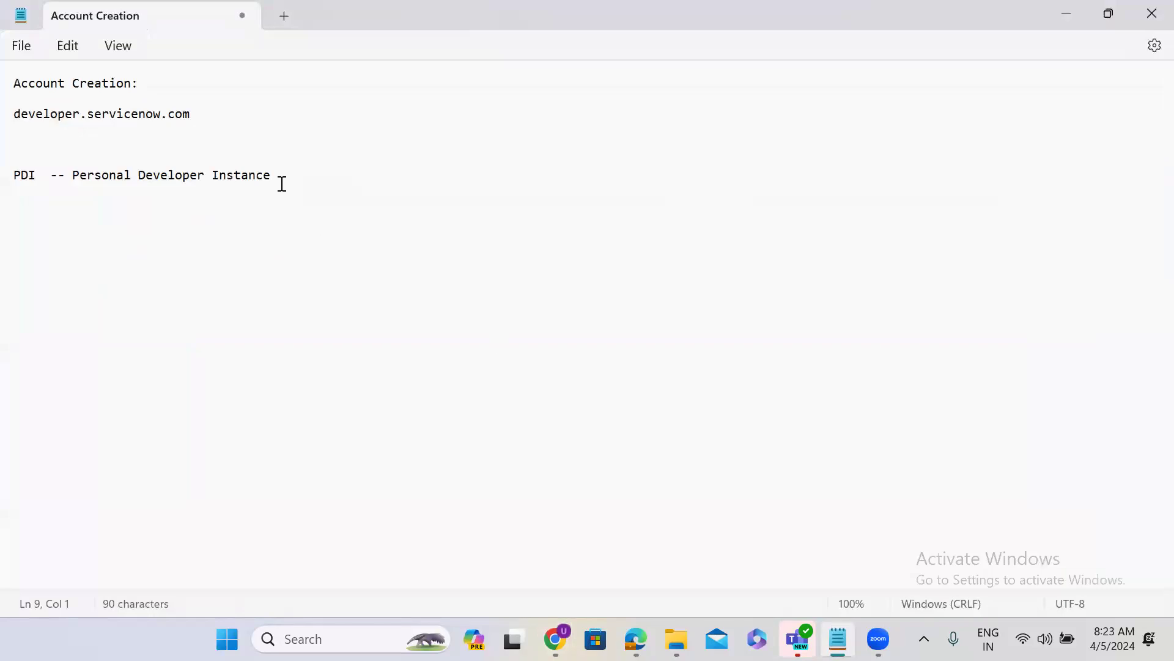
Append '--' and the pasted instance URL to the end of the PDI line.
left_click(279, 177)
type("--")
key("ctrl+v")
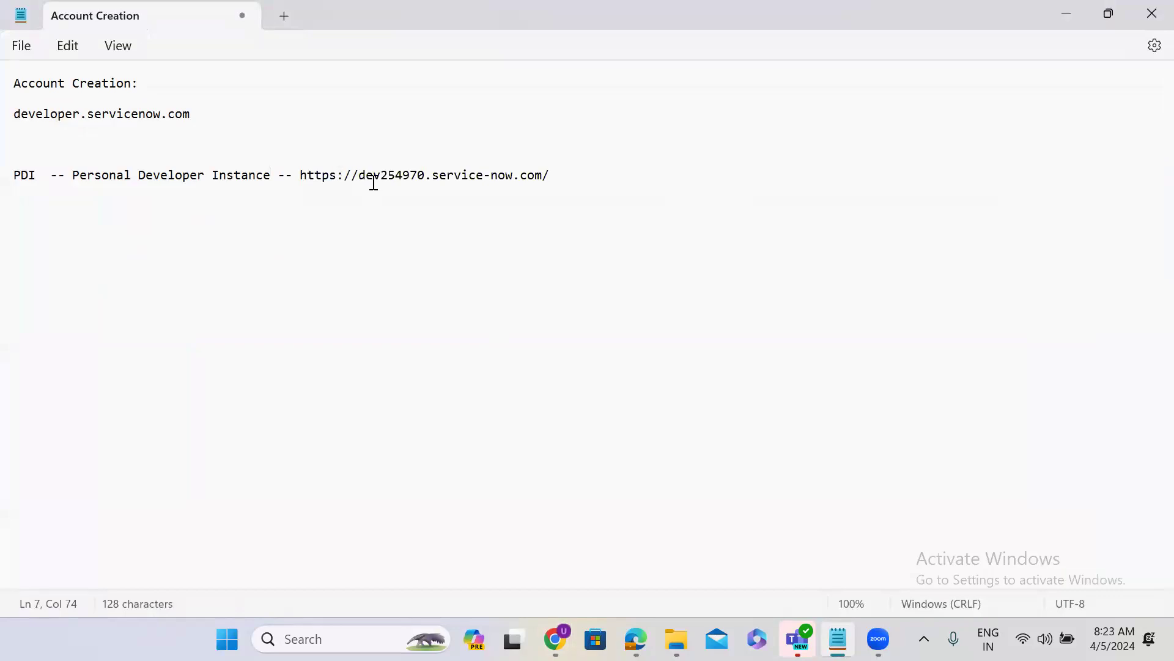
Select the pasted instance URL, then minimize Notepad to see the instance details in Chrome.
left_click(299, 176)
left_click_drag(300, 176, 557, 167)
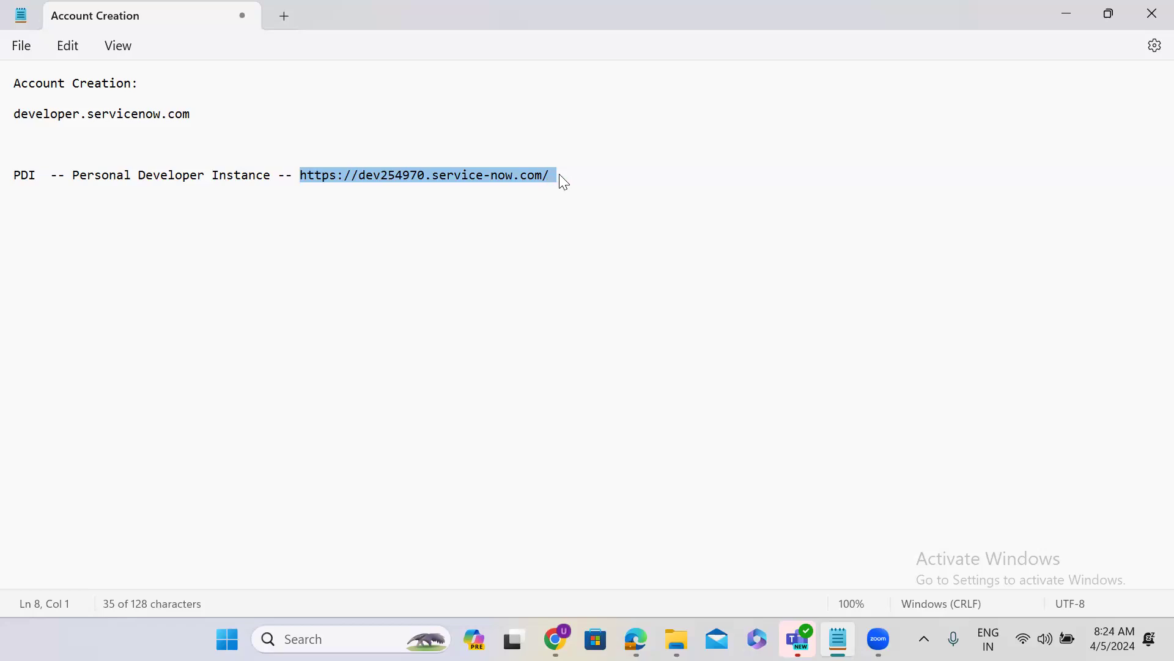
left_click(563, 181)
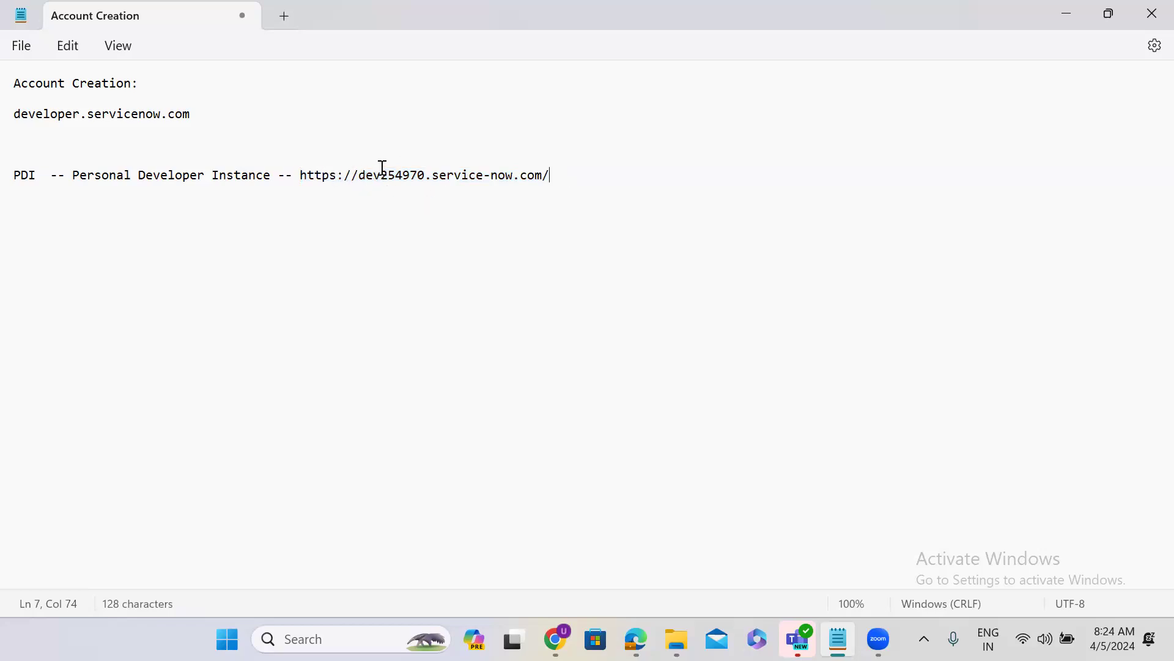
left_click(1071, 14)
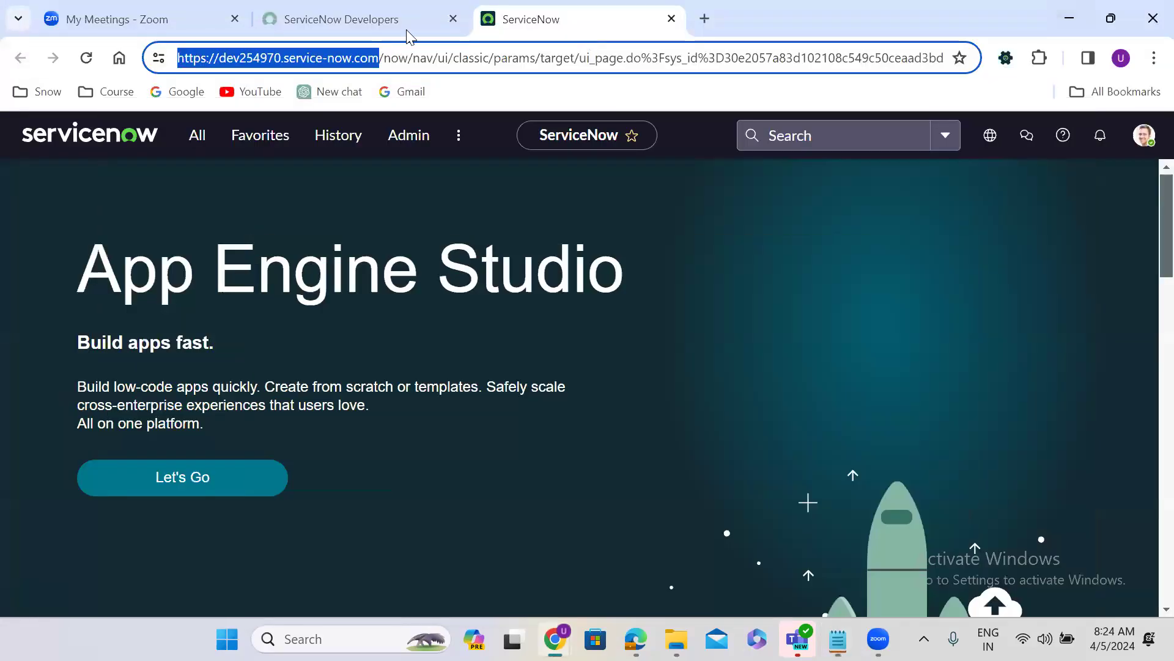
left_click(391, 20)
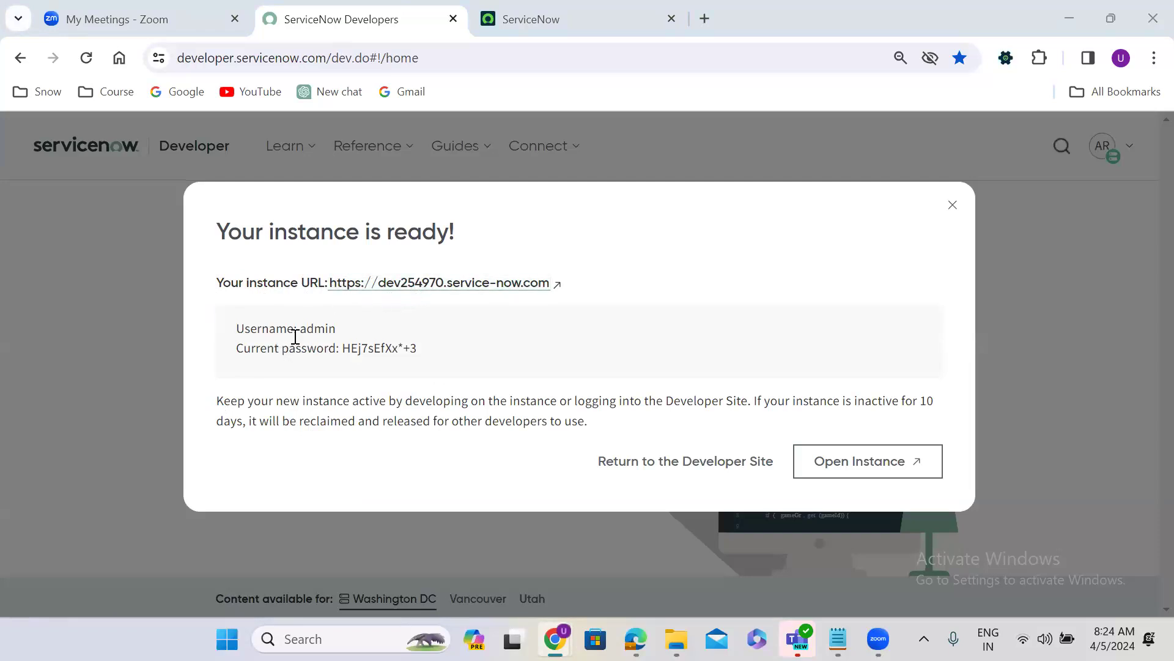
double_click(320, 327)
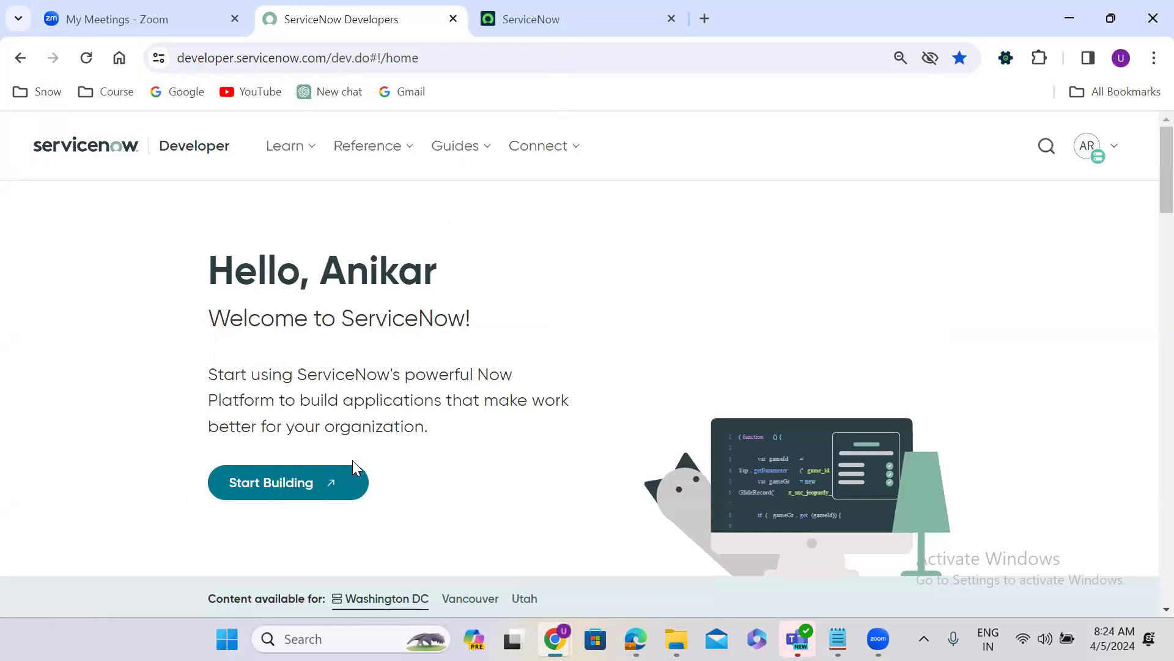
left_click(546, 9)
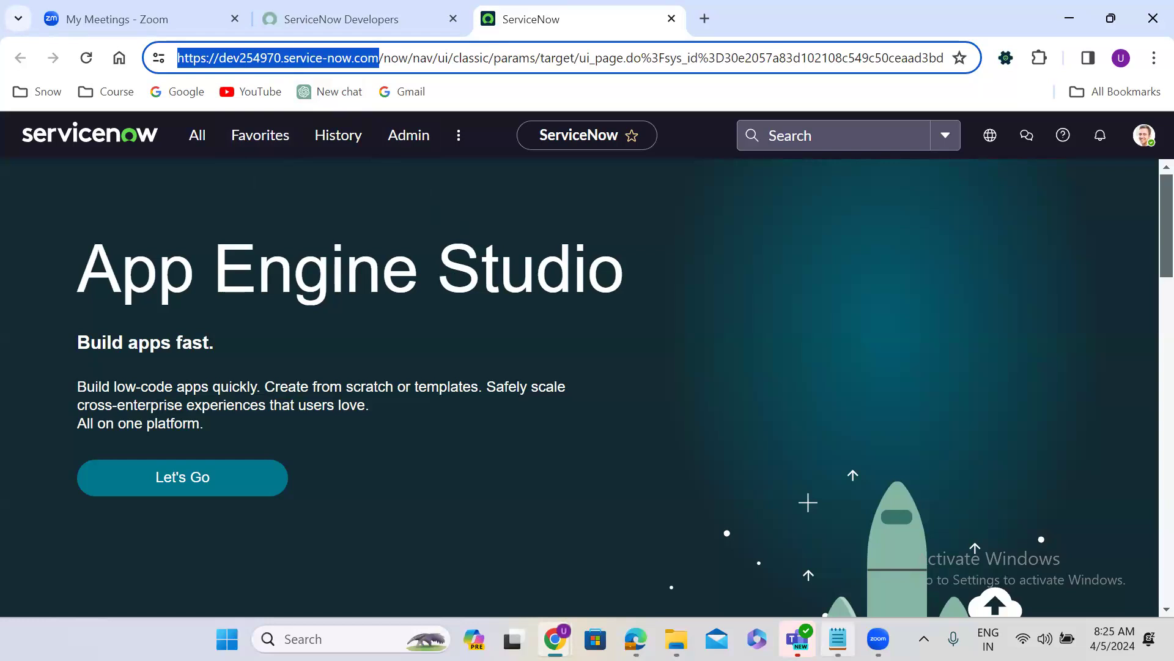
Move the dev254970 instance URL onto its own line and select it for copying.
left_click(838, 638)
double_click(380, 177)
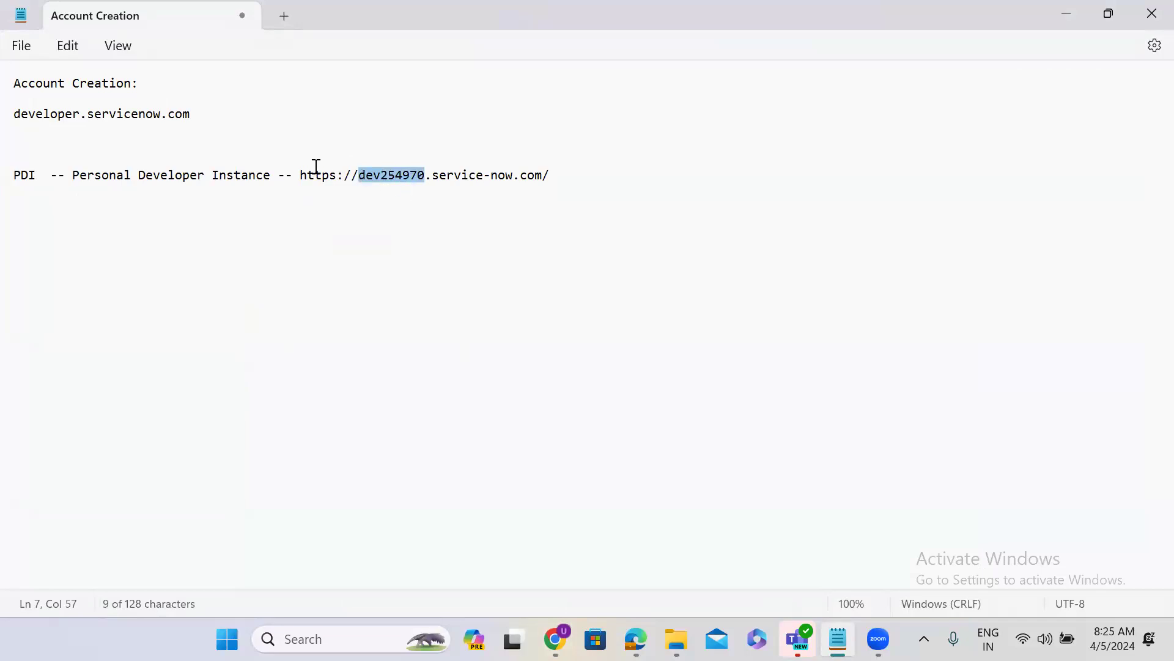
left_click(300, 175)
key("Return")
key("Return")
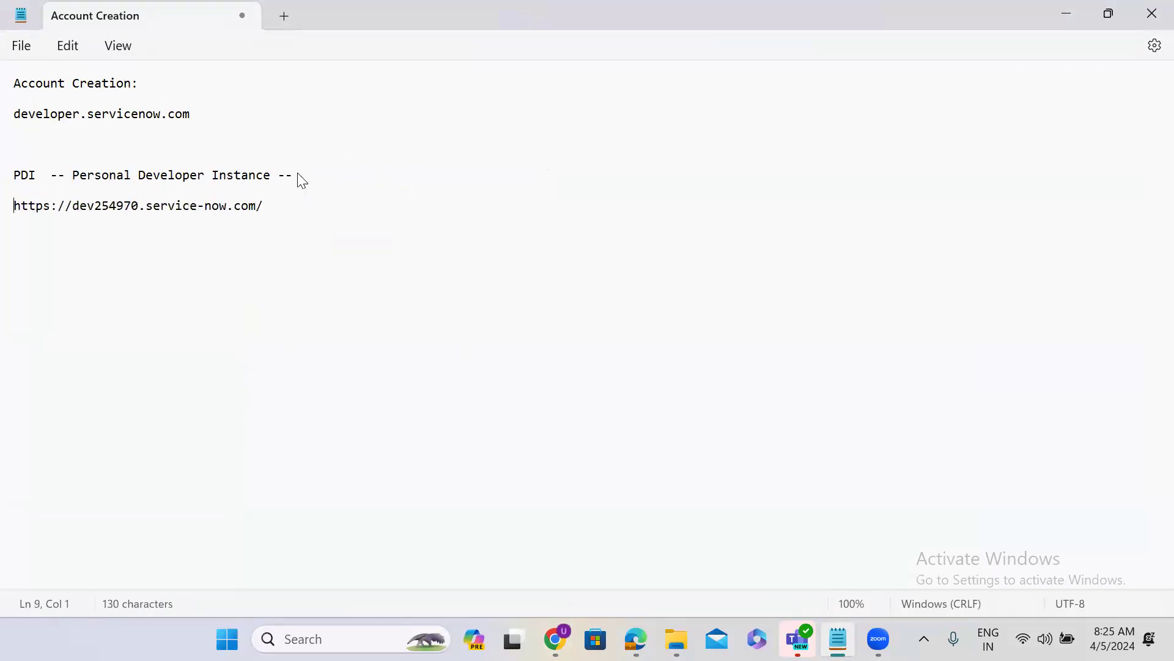
key("End")
key("Home")
key("shift+End")
key("ctrl+c")
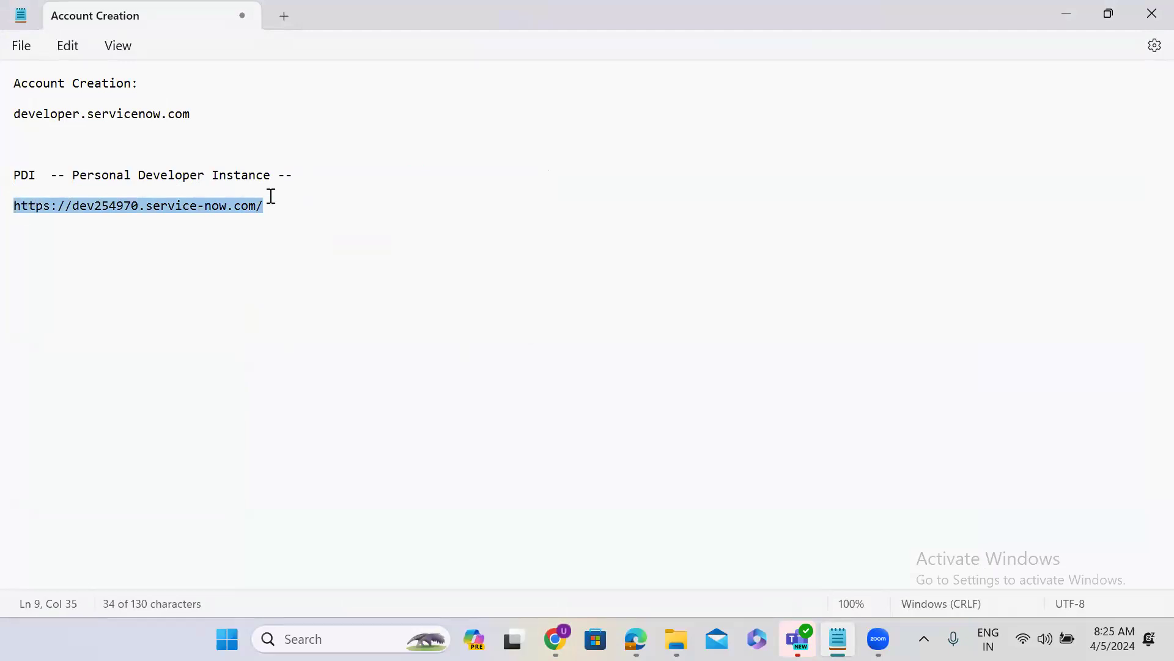
Add two copies of the URL beneath it, edited to dev254971 and dev254972.
left_click(290, 209)
key("Return")
key("Return")
key("ctrl+v")
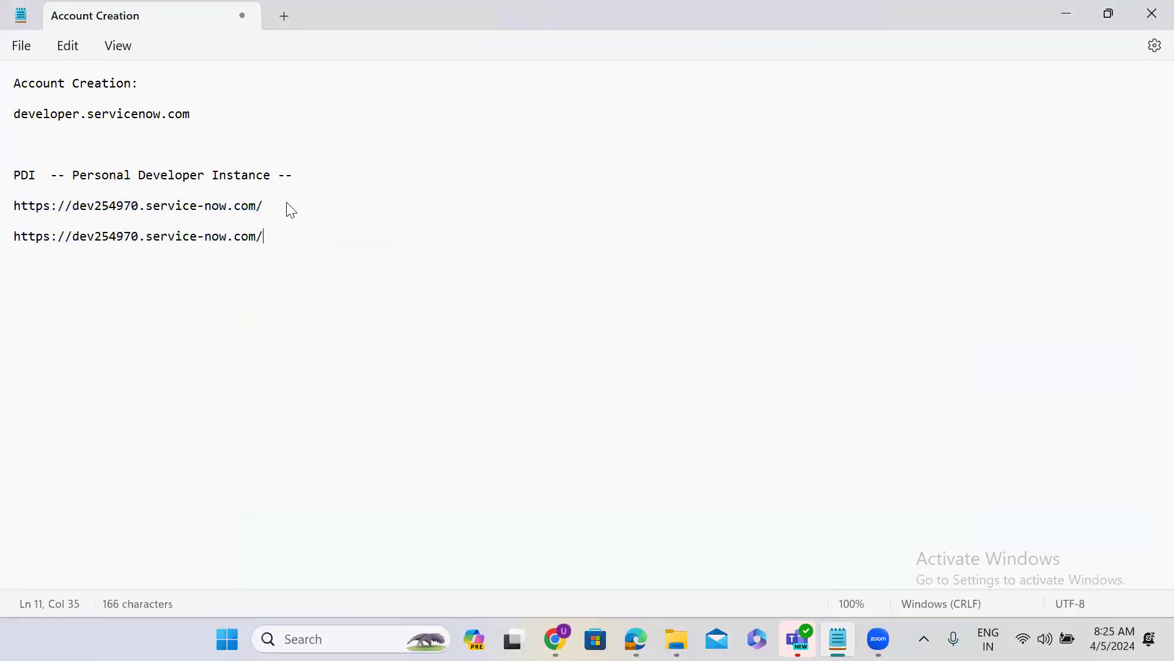
left_click(137, 235)
key("BackSpace")
type("1")
left_click(277, 238)
key("Return")
key("Return")
key("ctrl+v")
left_click(140, 267)
key("BackSpace")
type("2")
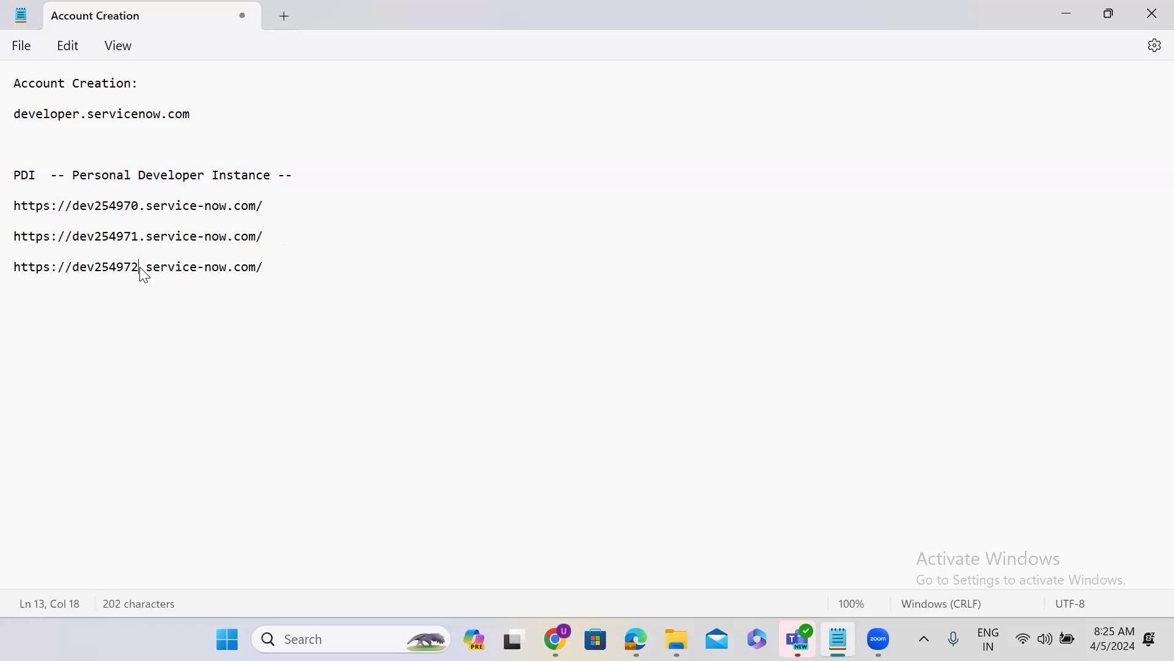
left_click(291, 264)
Add a third copy edited to dev254973 and leave a blank line below the list.
key("Return")
key("Return")
key("Return")
key("ctrl+v")
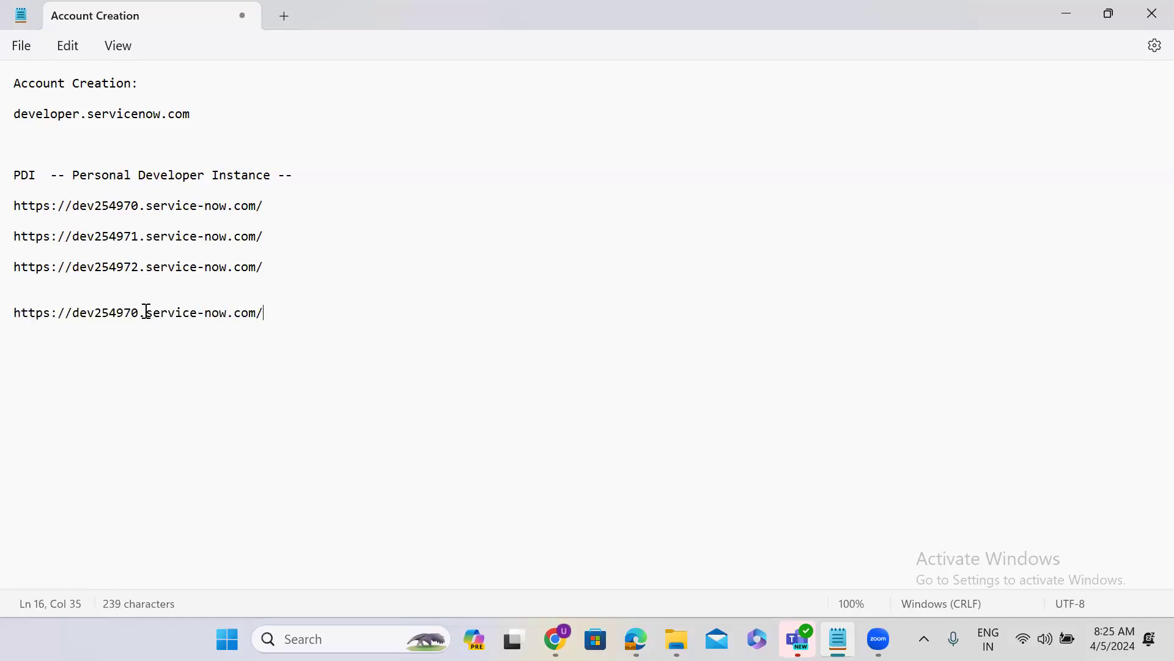
left_click(142, 314)
key("BackSpace")
type("3")
left_click(282, 305)
key("Return")
key("Return")
key("Return")
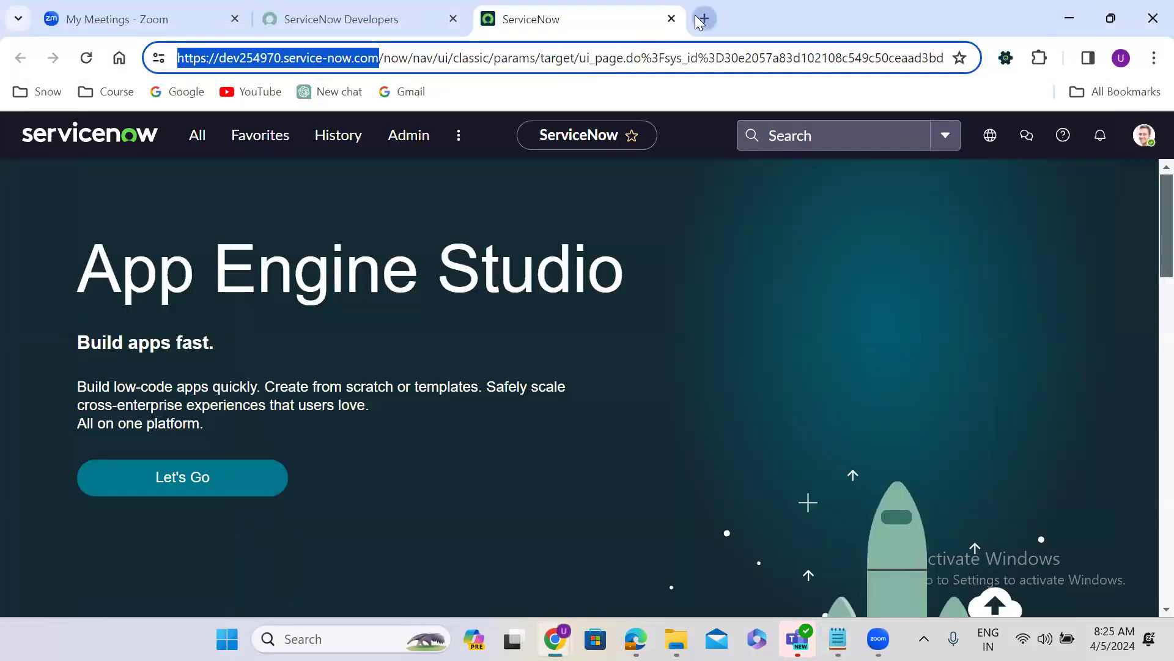
Load dev65206.service-now.com in a new Chrome tab, then return to the dev254970 instance tab.
left_click(700, 19)
type("dev")
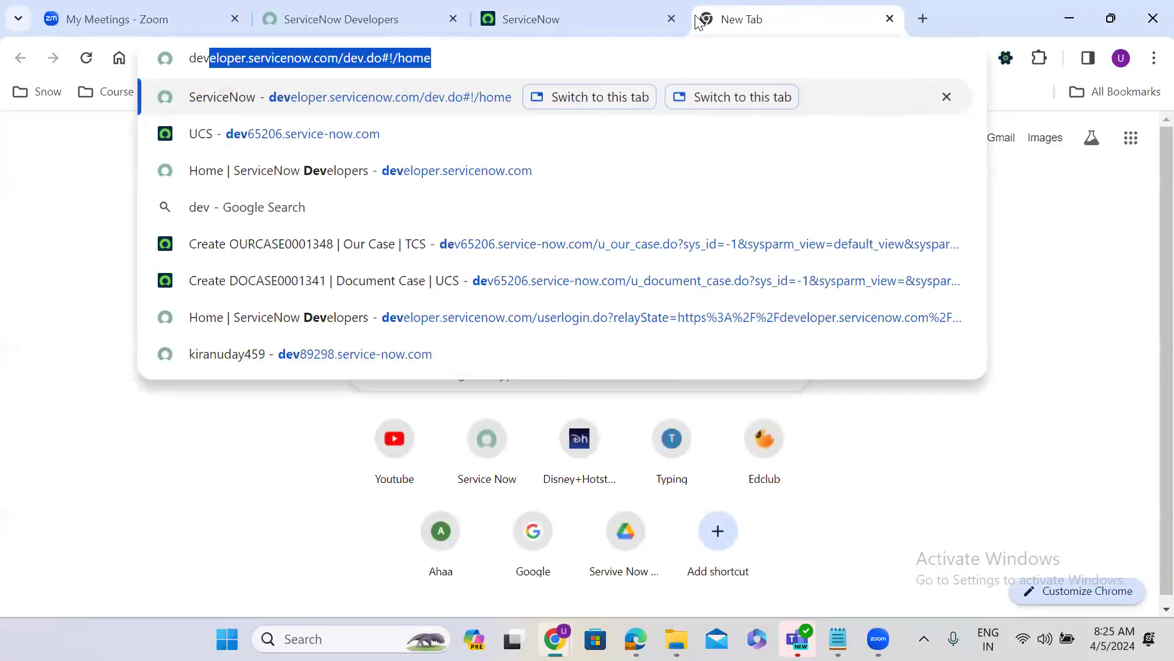
type("65")
key("Right")
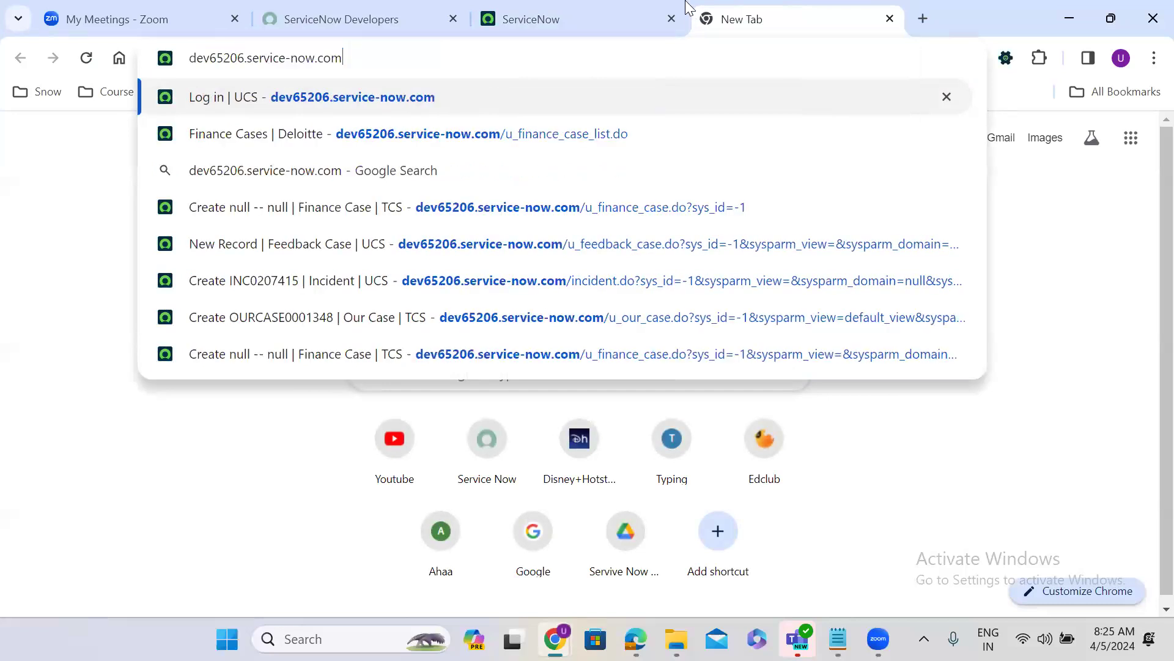
double_click(232, 58)
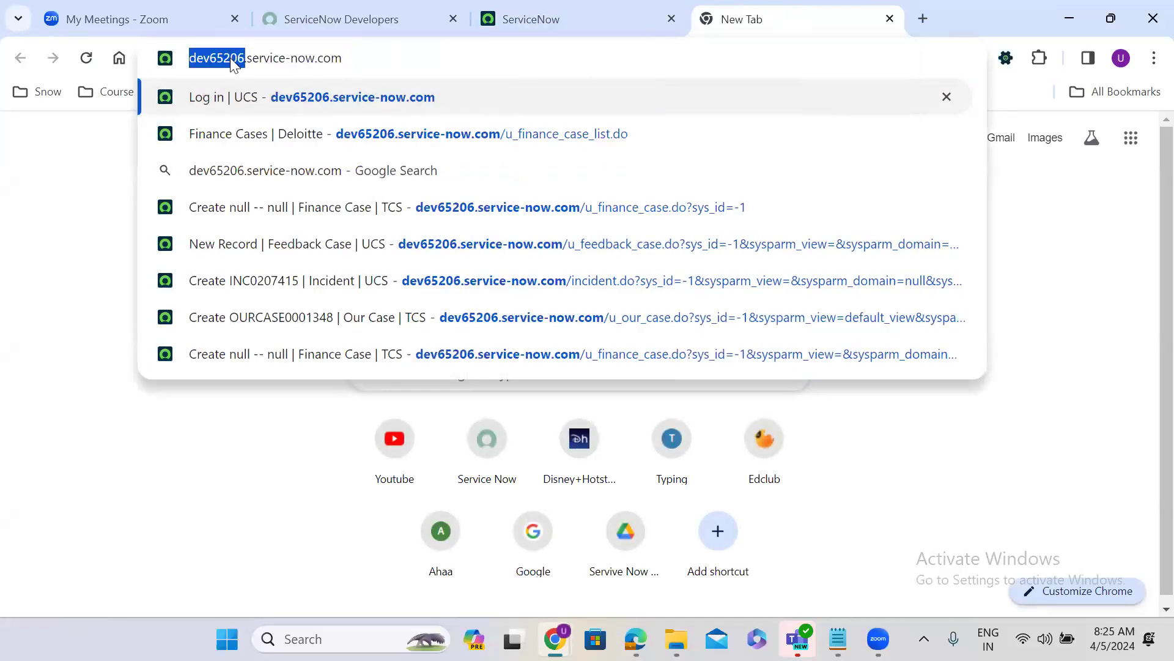
left_click(348, 59)
key("Return")
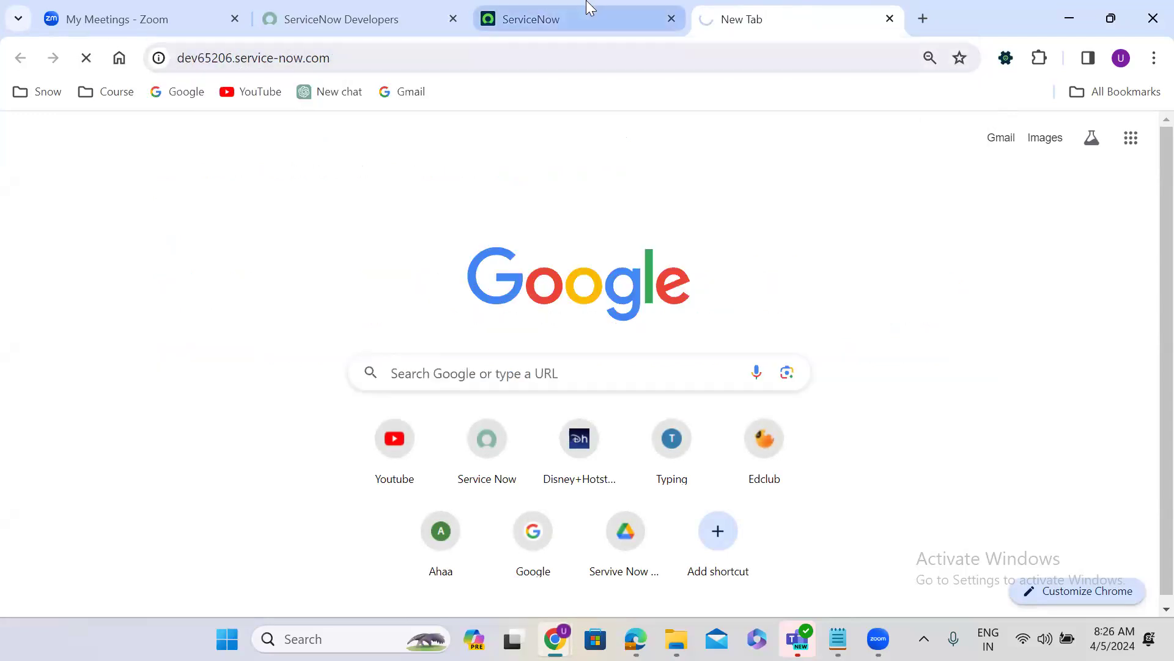
left_click(589, 7)
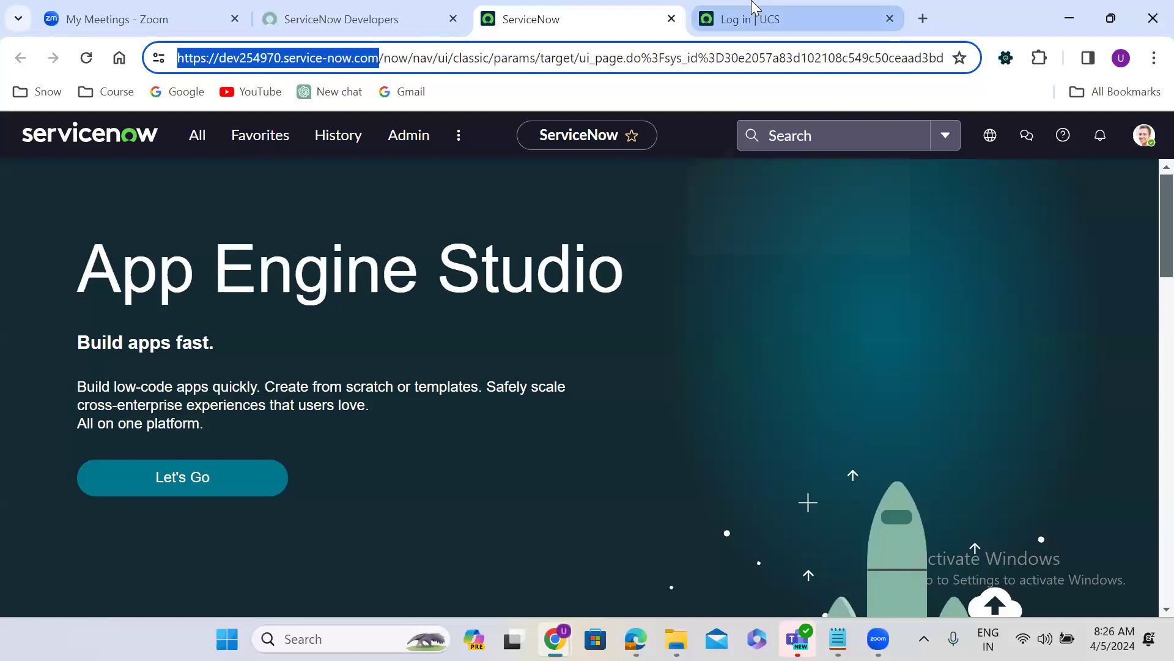
mouse_move(754, 7)
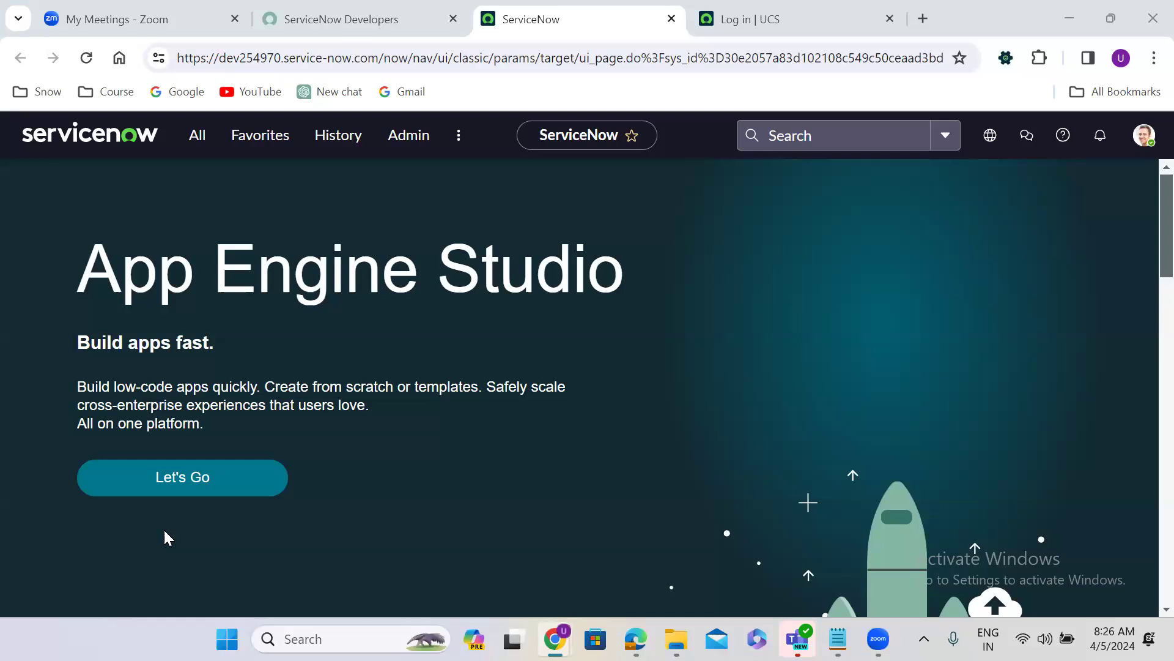
Highlight the instance name in the dev65206 login tab and the dev254970 tab, then return to Notepad.
left_click(758, 15)
double_click(214, 57)
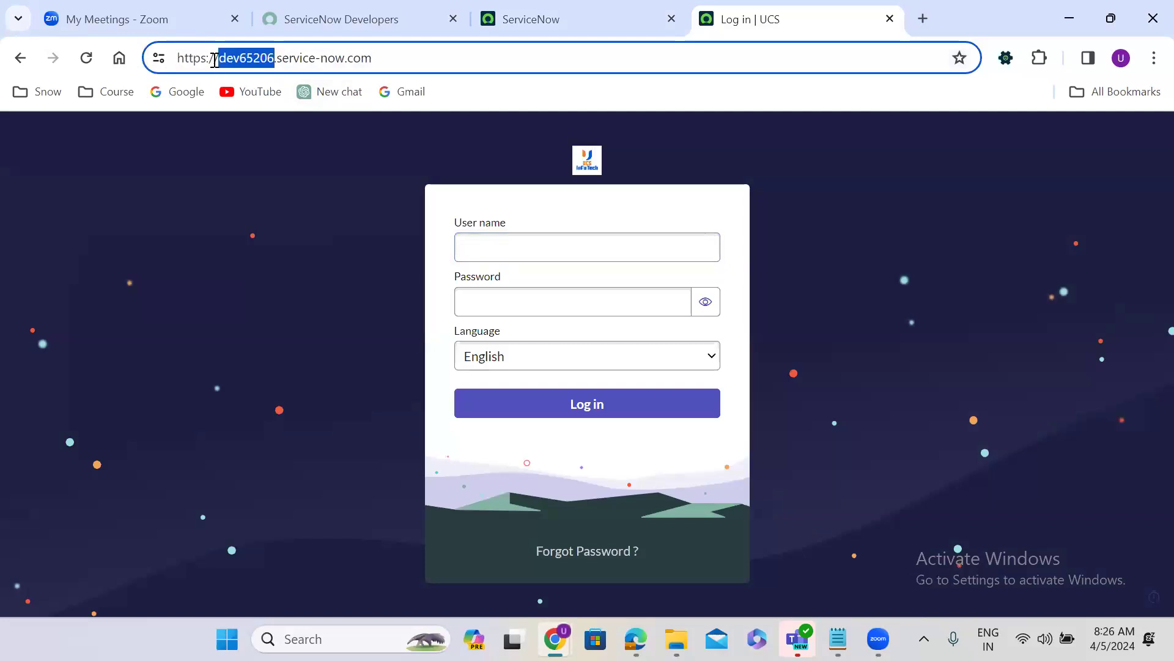
left_click(578, 14)
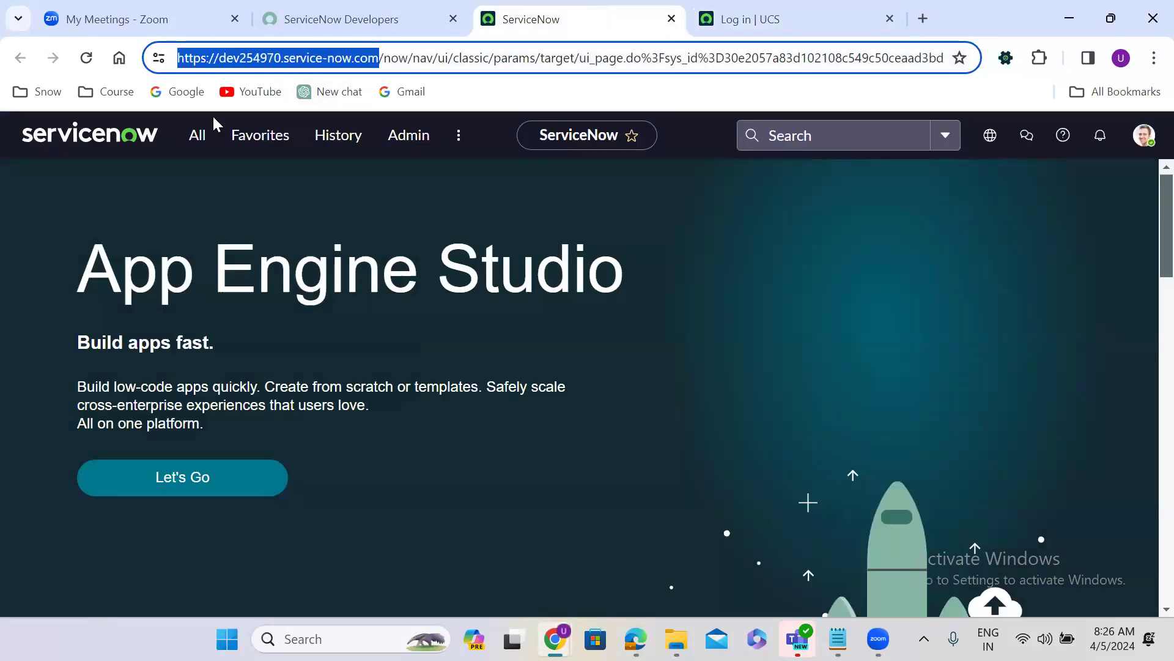
double_click(245, 57)
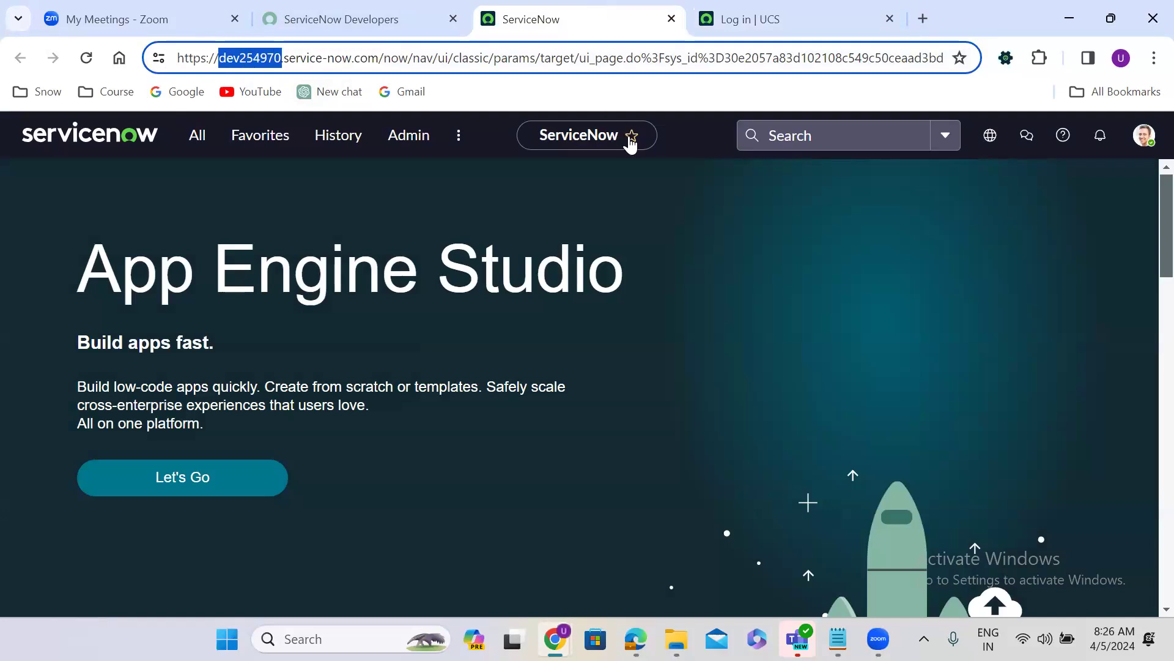
left_click(615, 203)
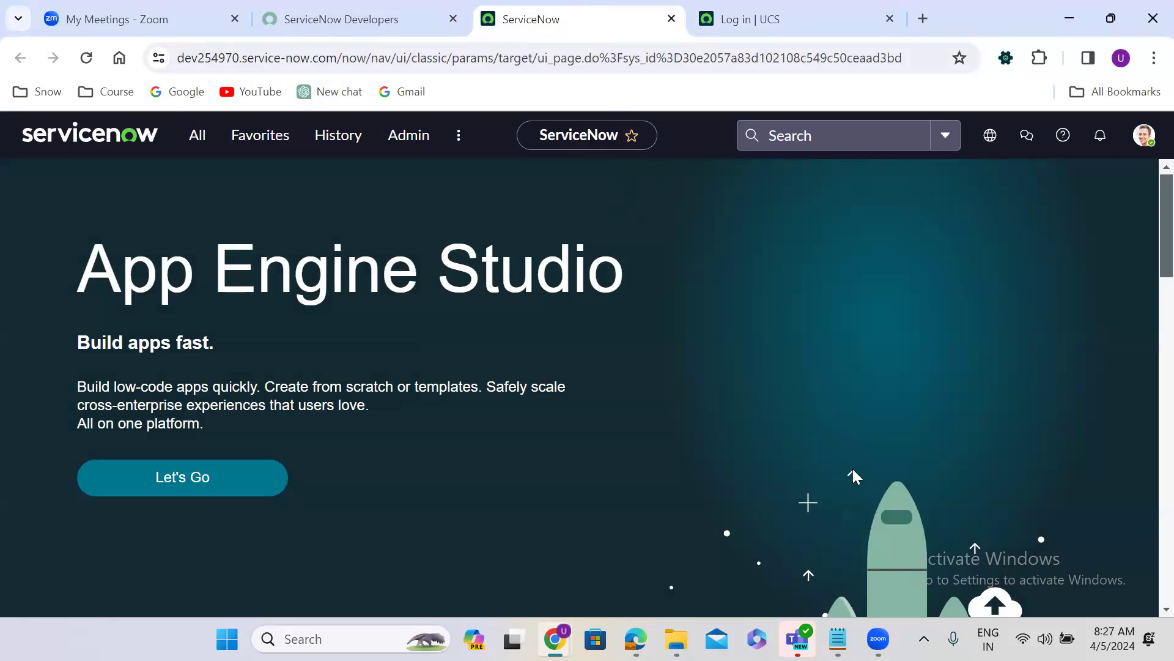
left_click(838, 639)
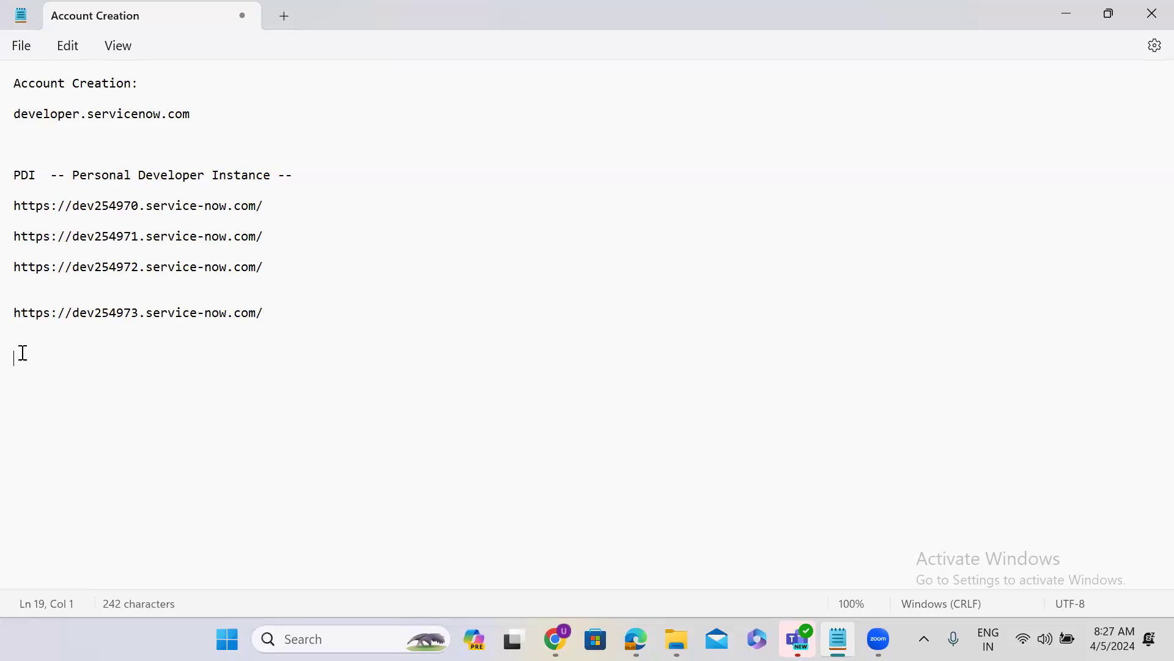
Write 'PDI will sleep when you dont practise' under the URL list and start a new line.
type("PDI will sleep when you dont practise")
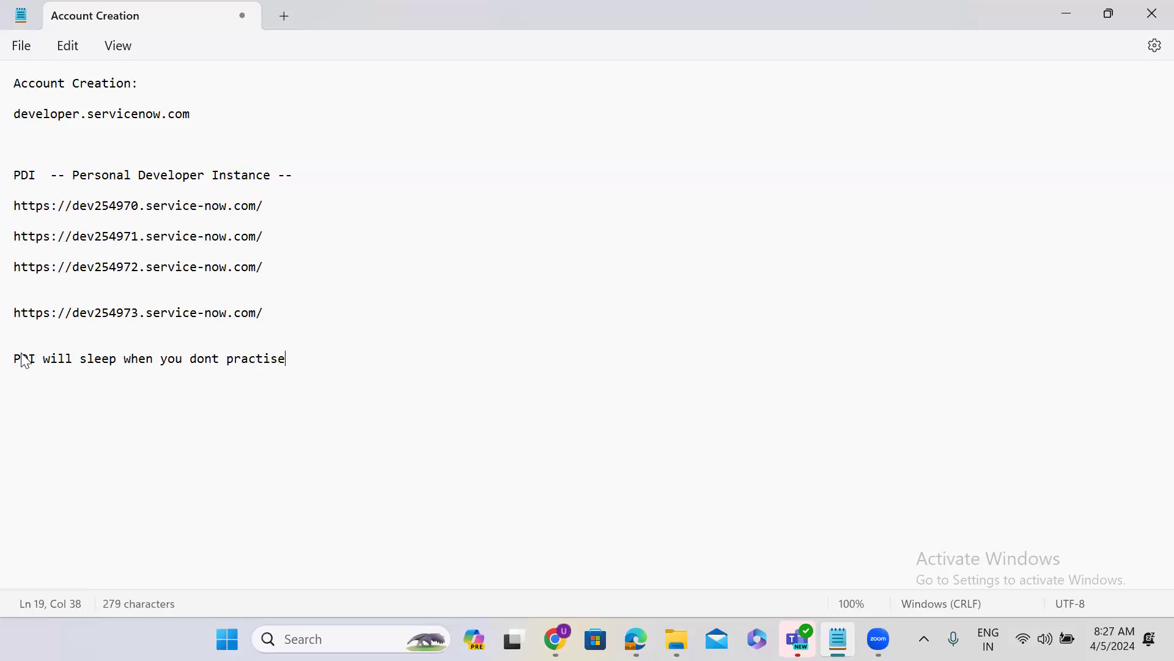
key("Return")
key("Return")
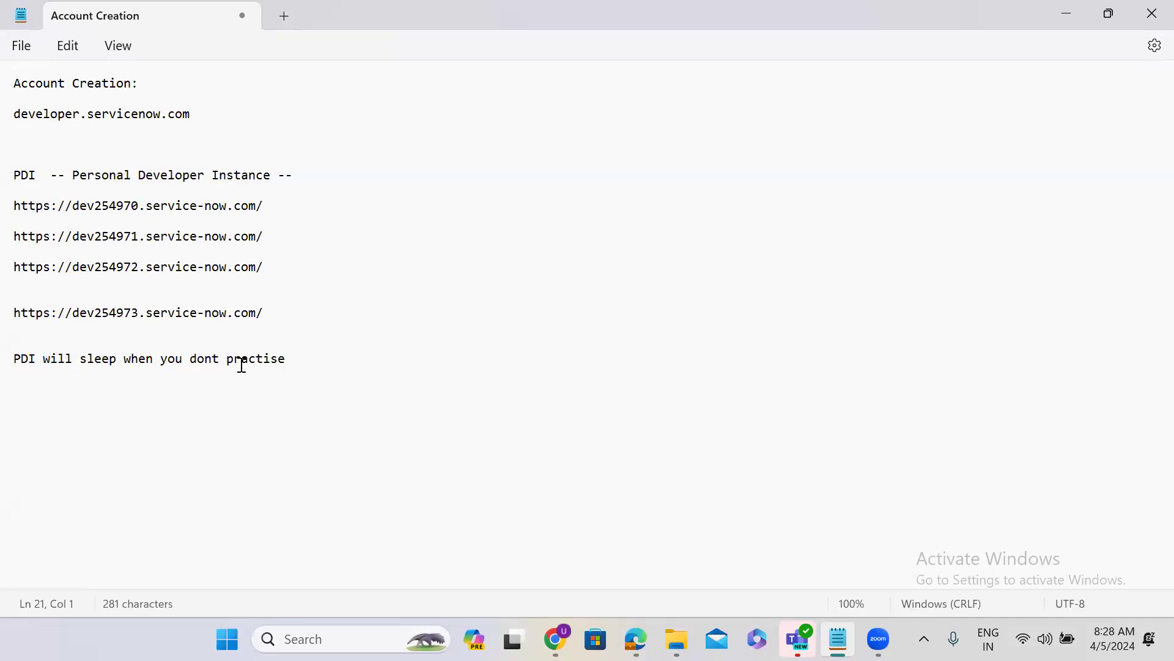
Add an empty line after the 'PDI will sleep when you dont practise' note.
left_click(306, 360)
key("Return")
Write 'PDI will be expired when we dont practise continuously for 10 days.' and start a new line.
type("PDI wil")
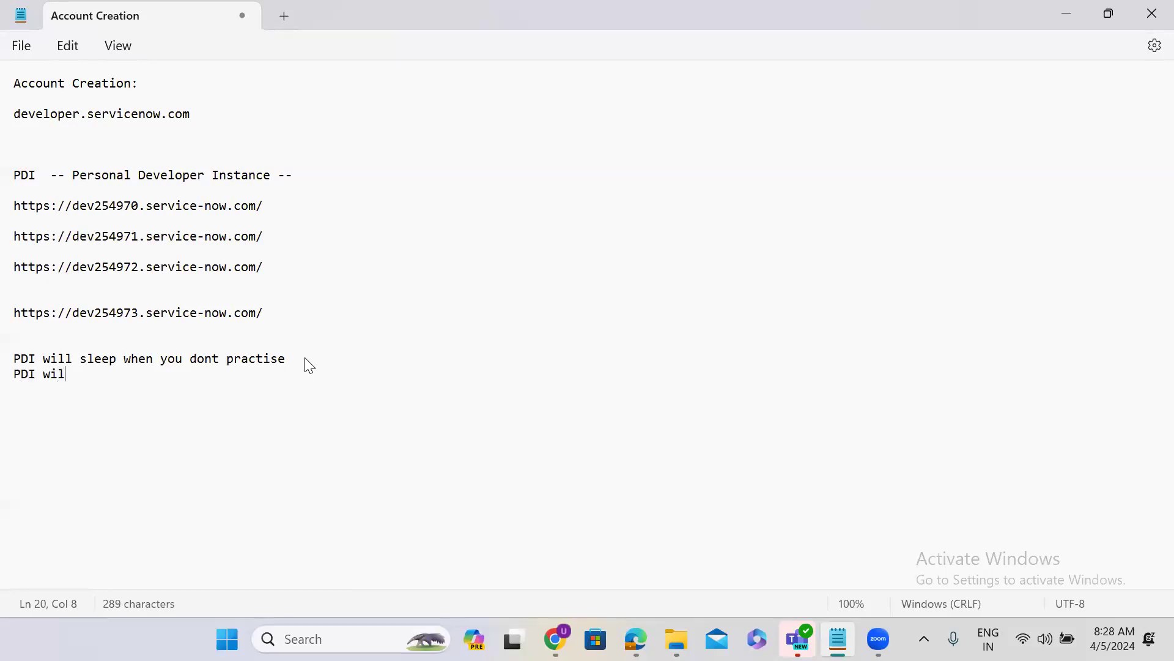
type("l be expired wh")
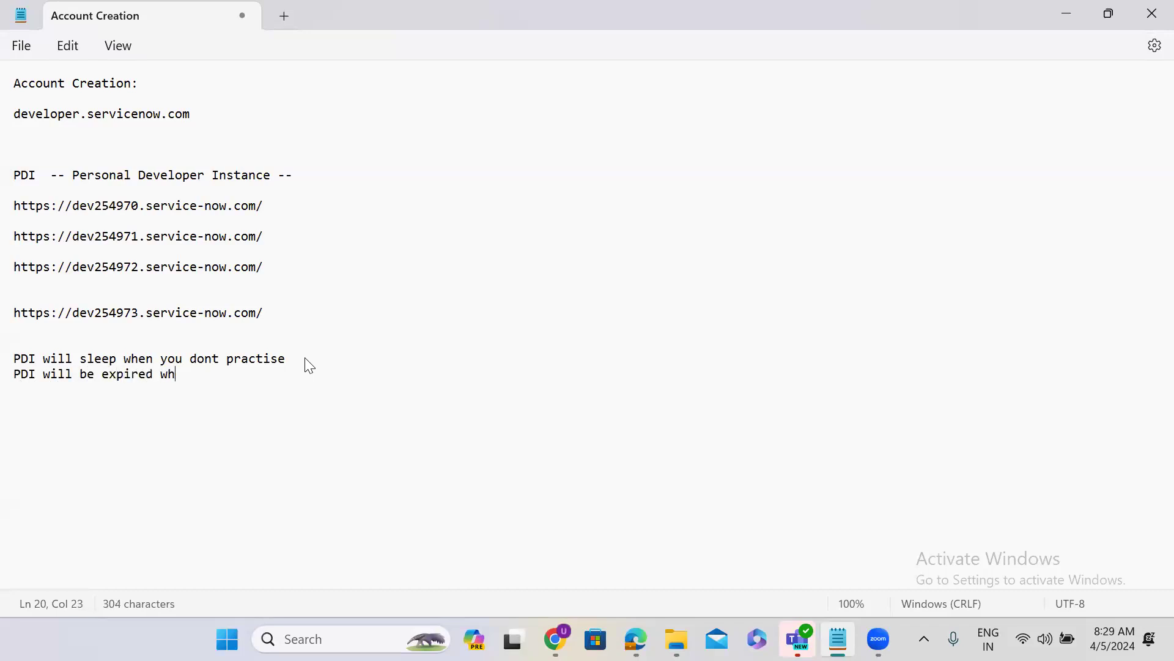
type("en we don")
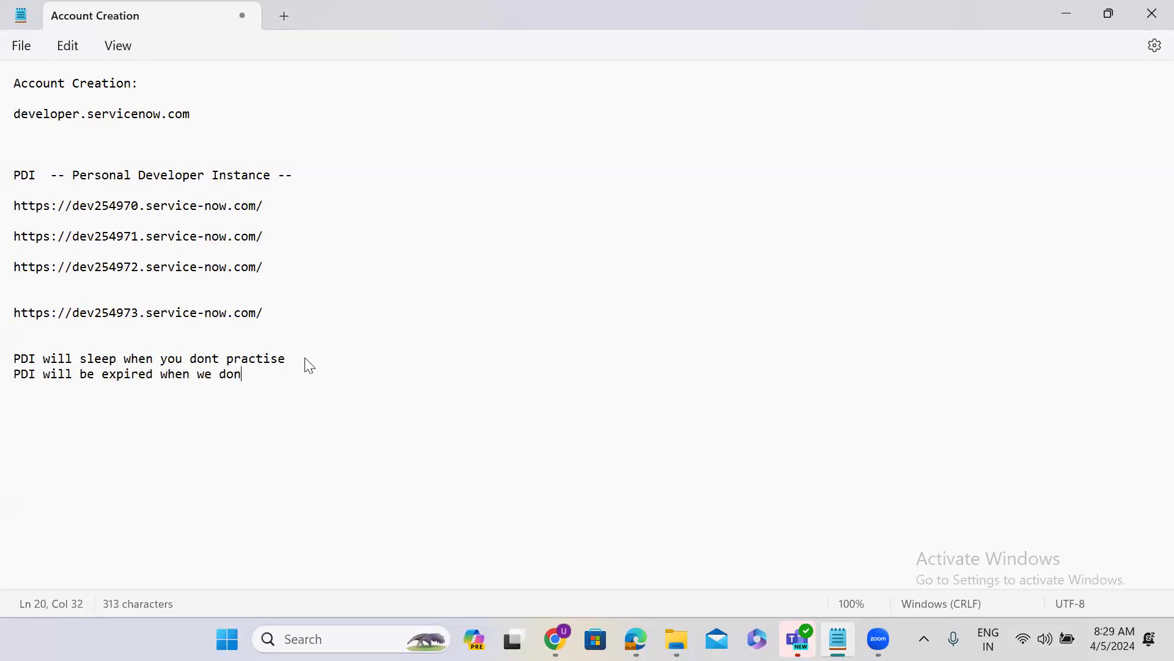
type("t practise co")
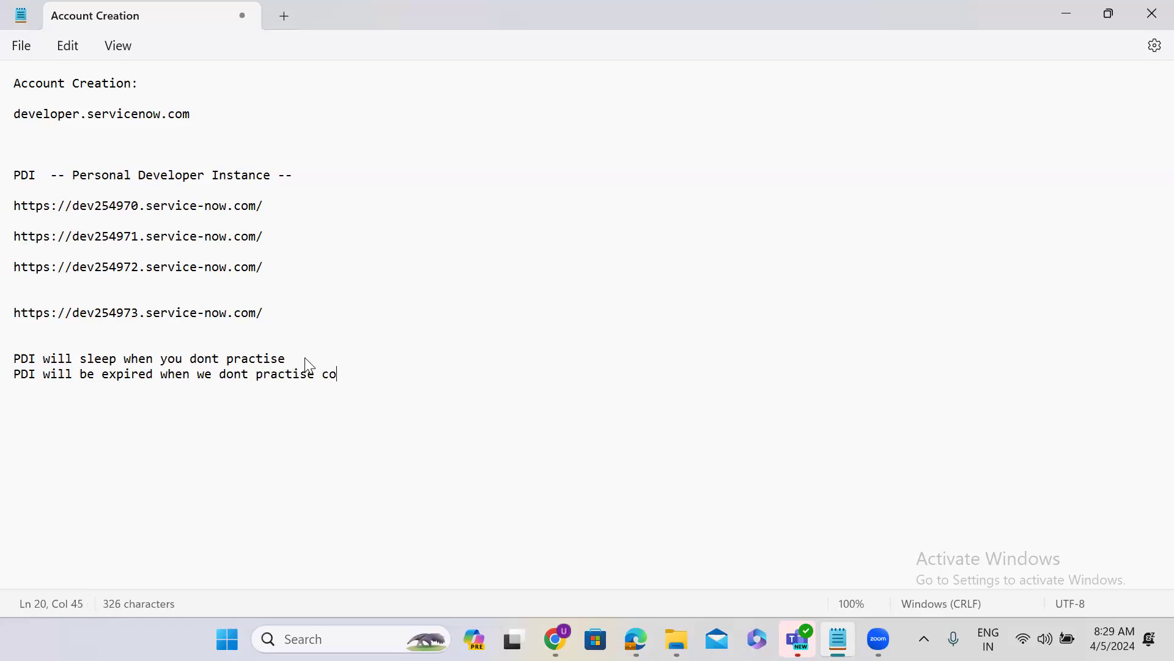
type("ntinuously for ")
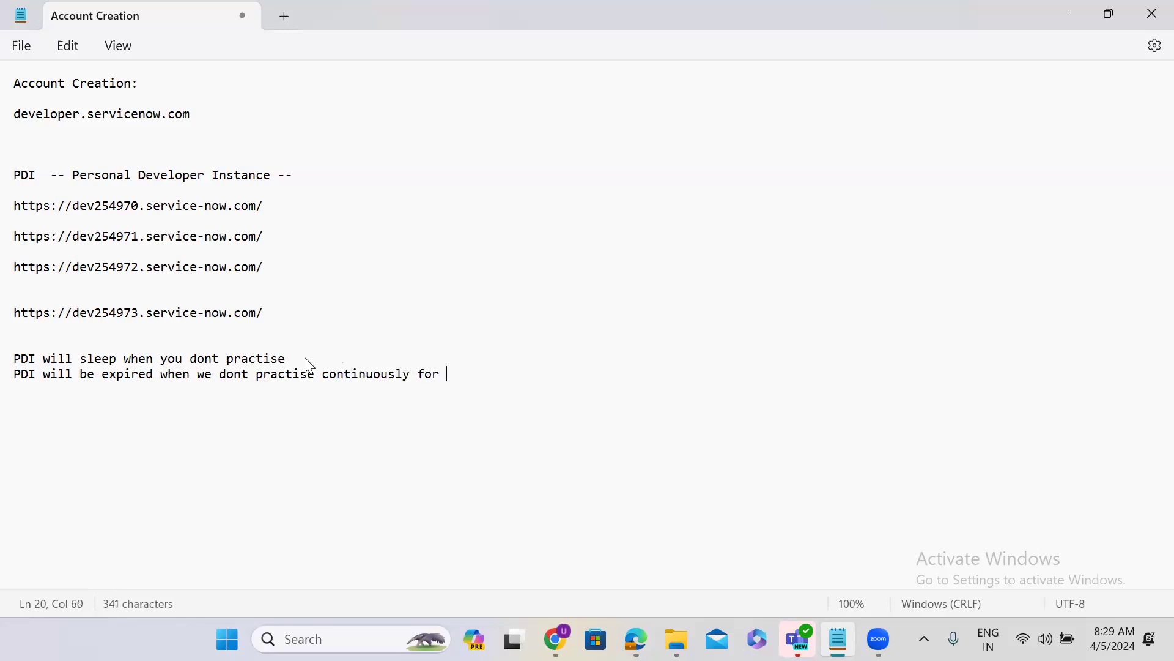
type("10 days.")
key("Return")
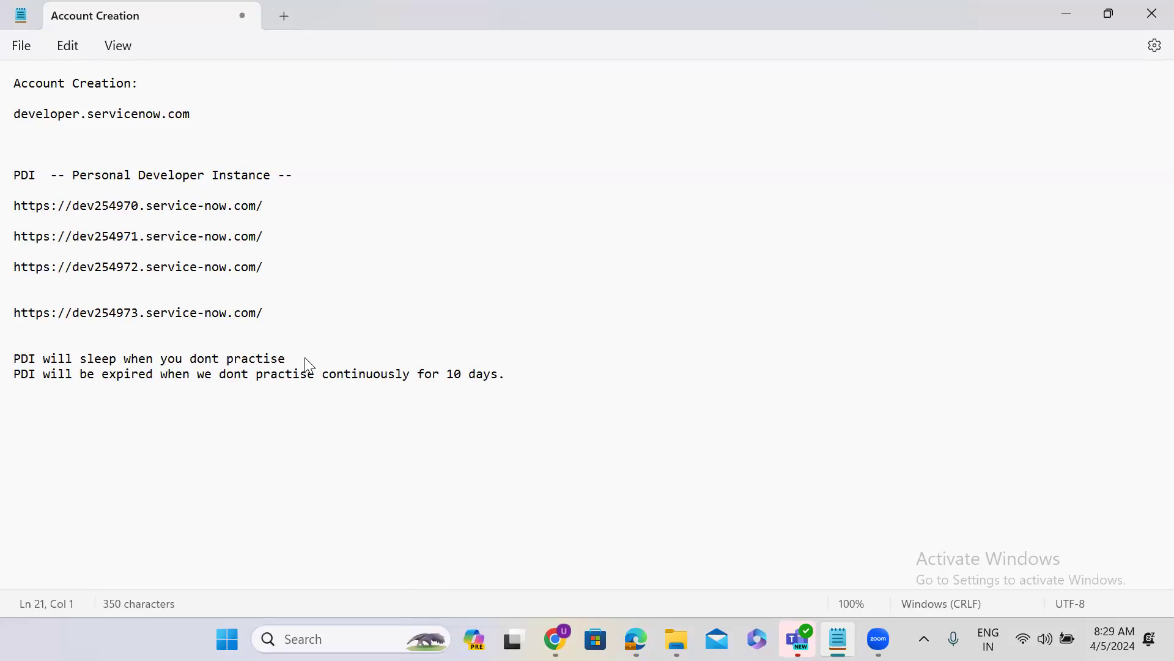
Leave Notepad for Chrome, return to the ServiceNow Developers portal and open the AR account overview.
left_click(1068, 18)
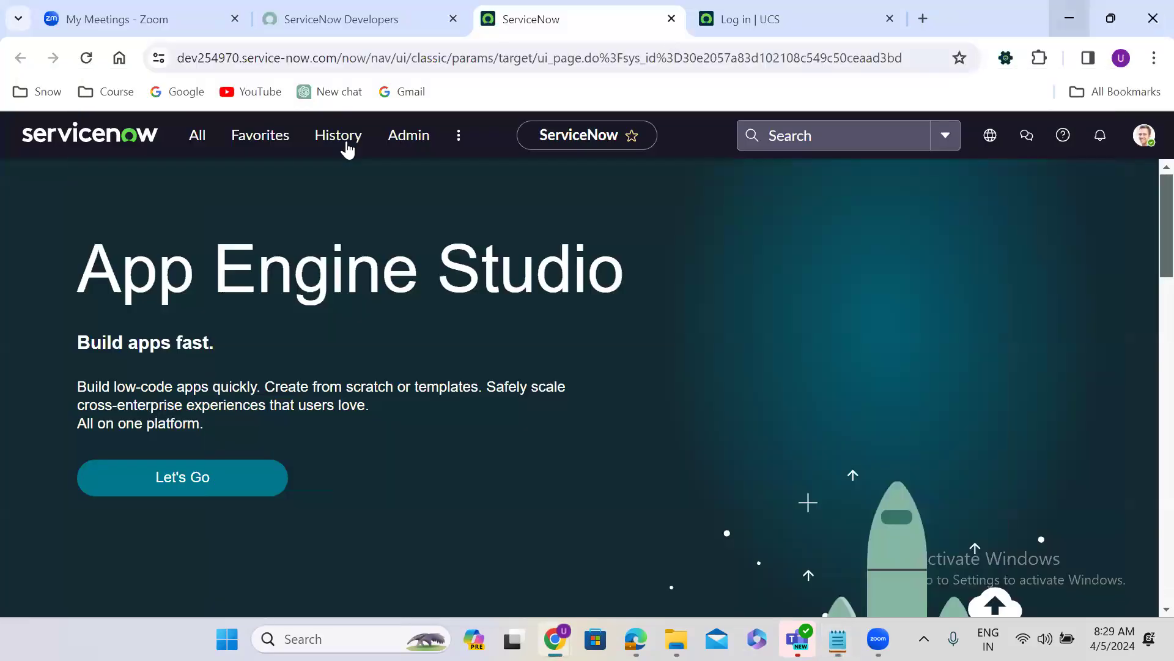
left_click(354, 7)
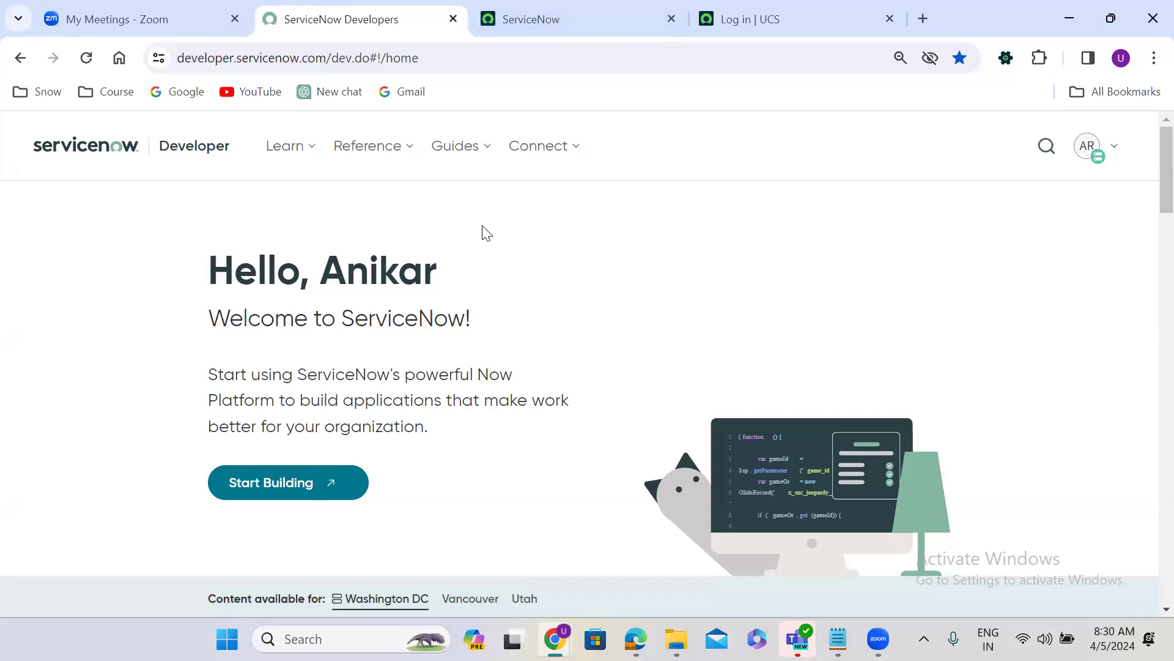
left_click(553, 19)
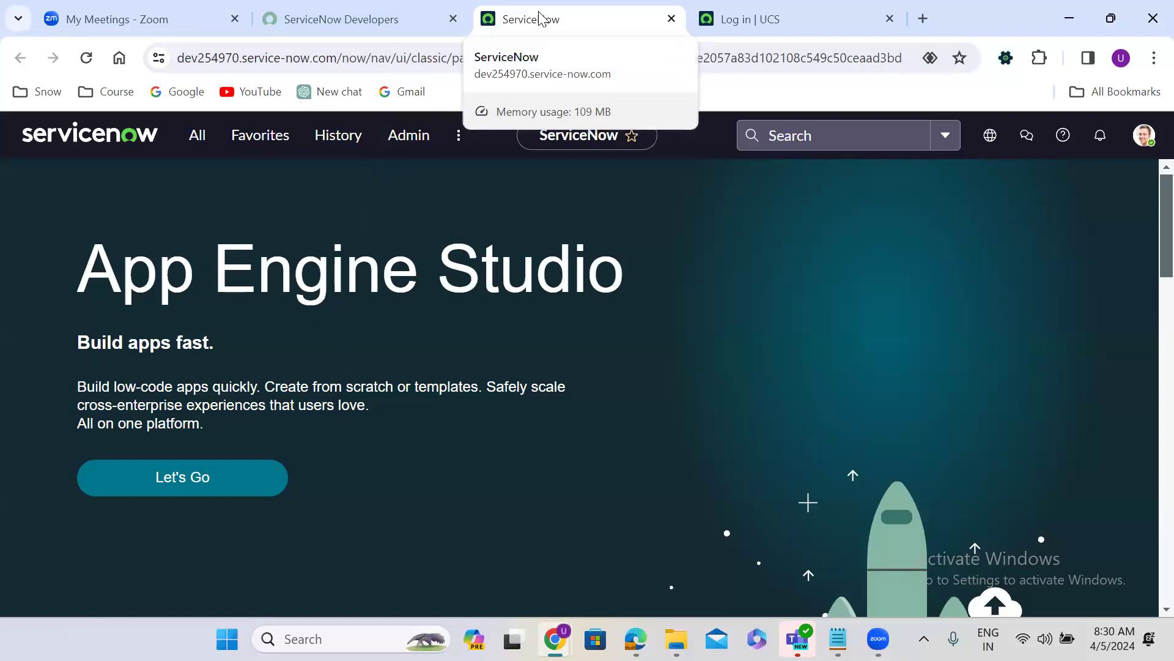
left_click(414, 15)
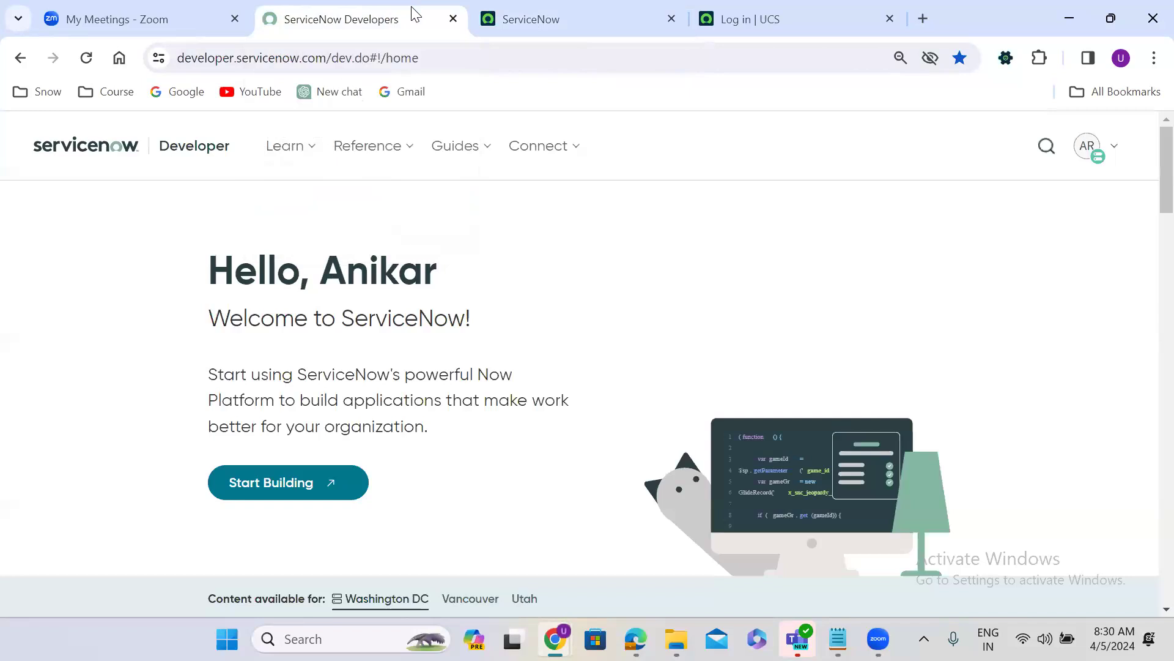
left_click(1086, 147)
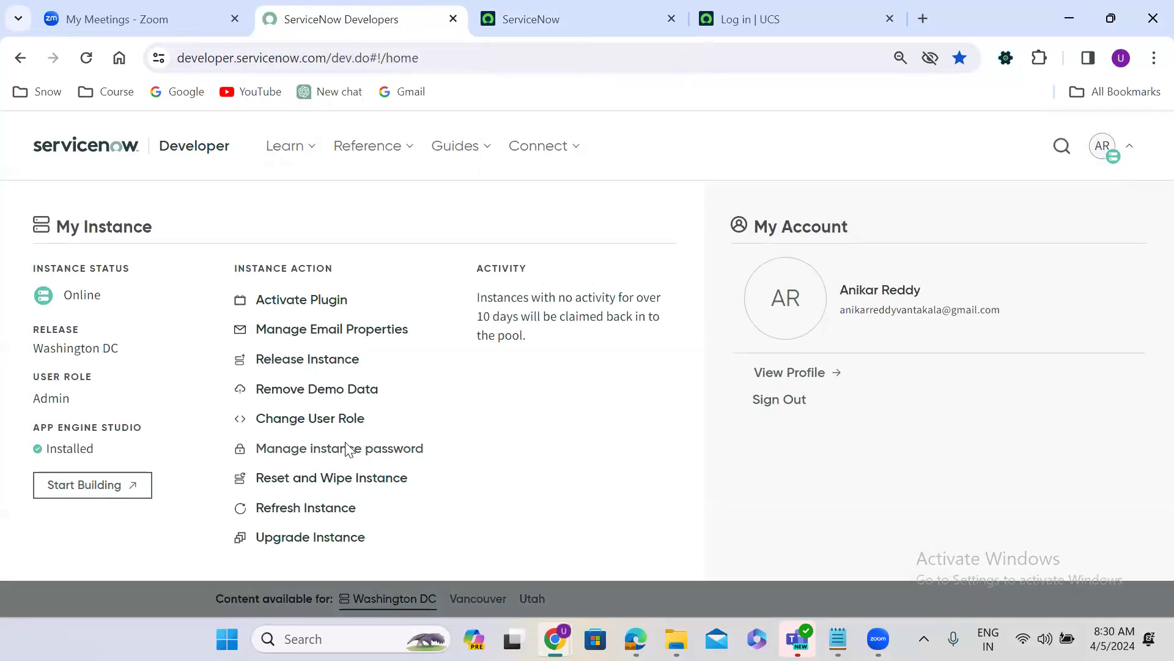
Open Manage instance password, select the admin username and password, and email yourself a copy.
left_click(338, 448)
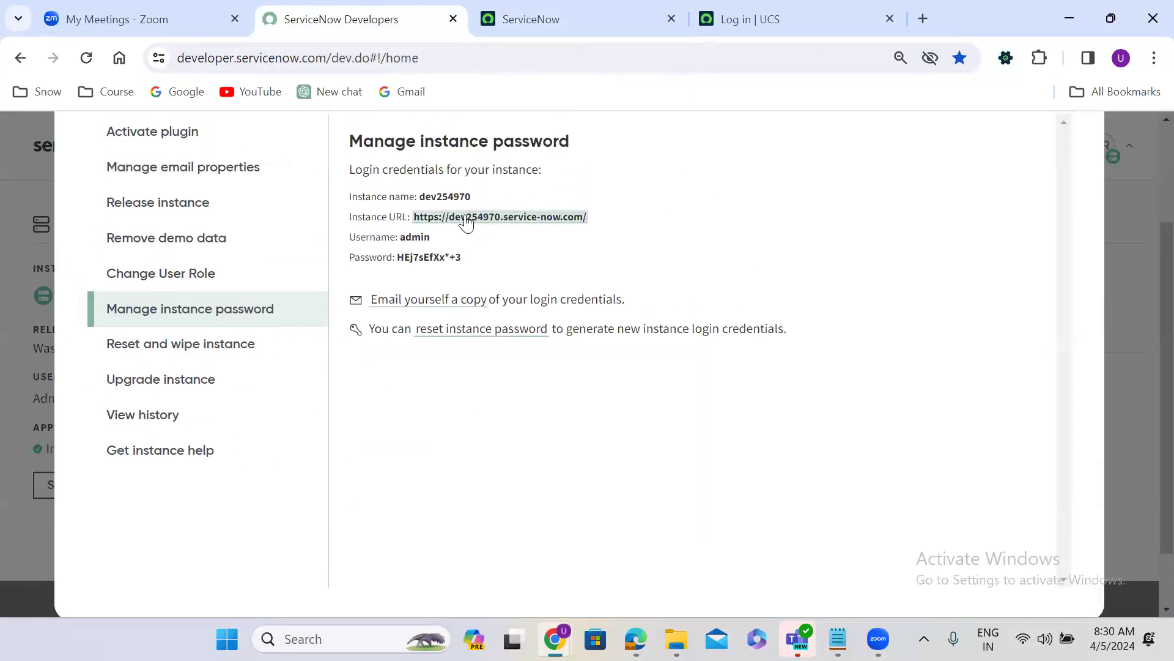
double_click(415, 237)
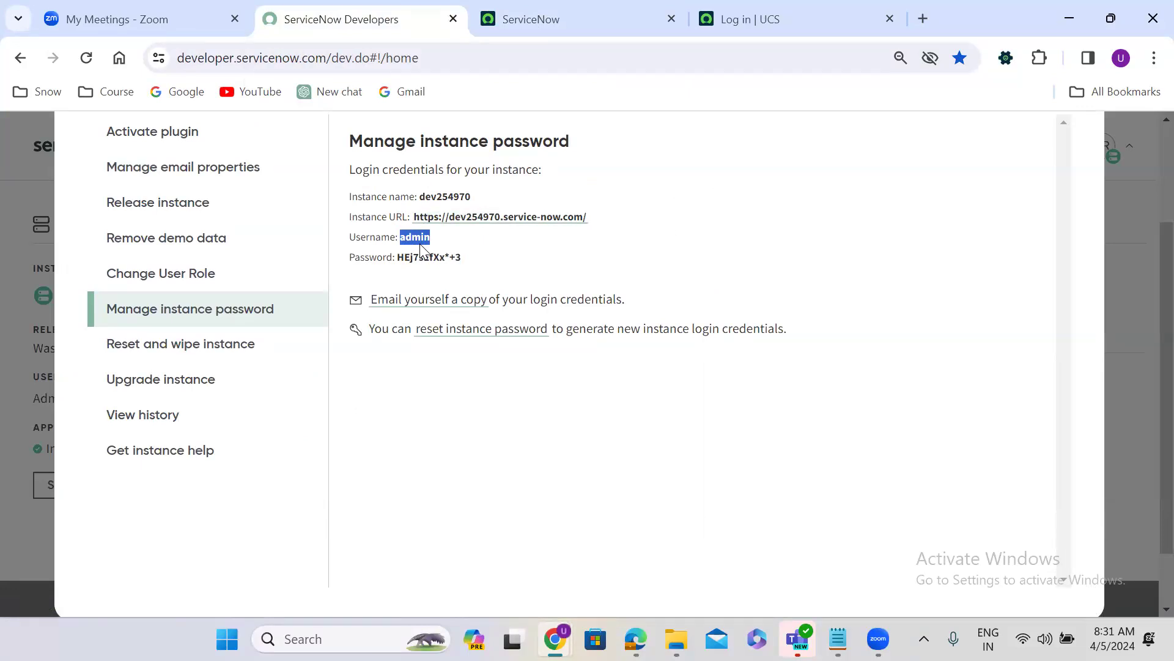
left_click(427, 301)
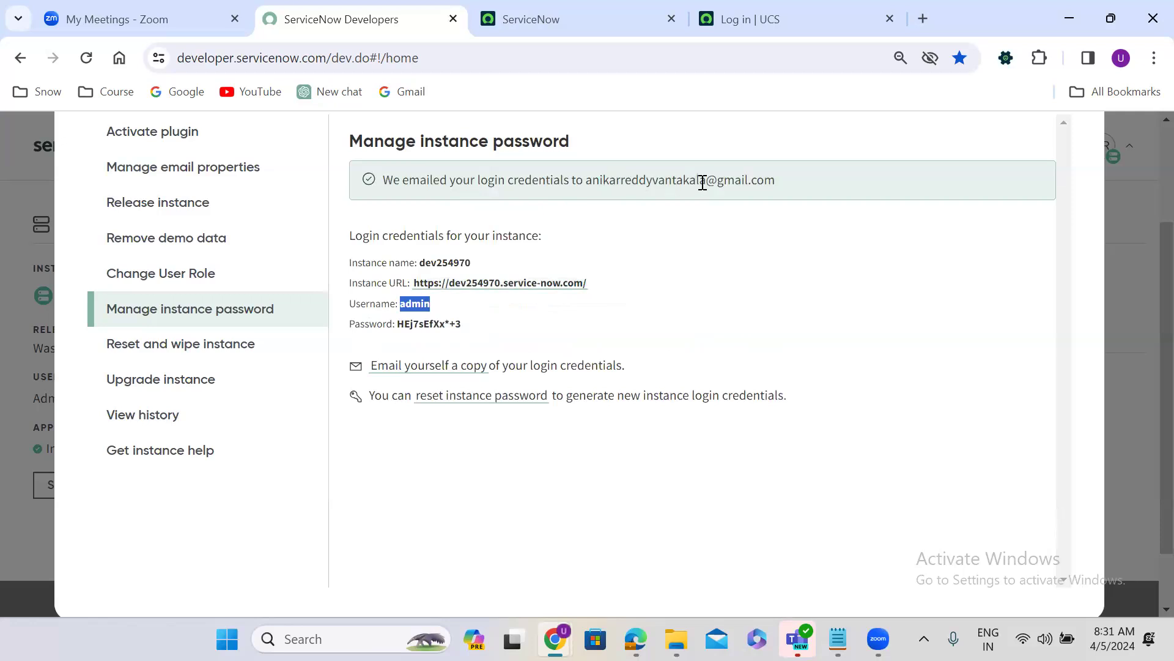
left_click_drag(398, 323, 469, 330)
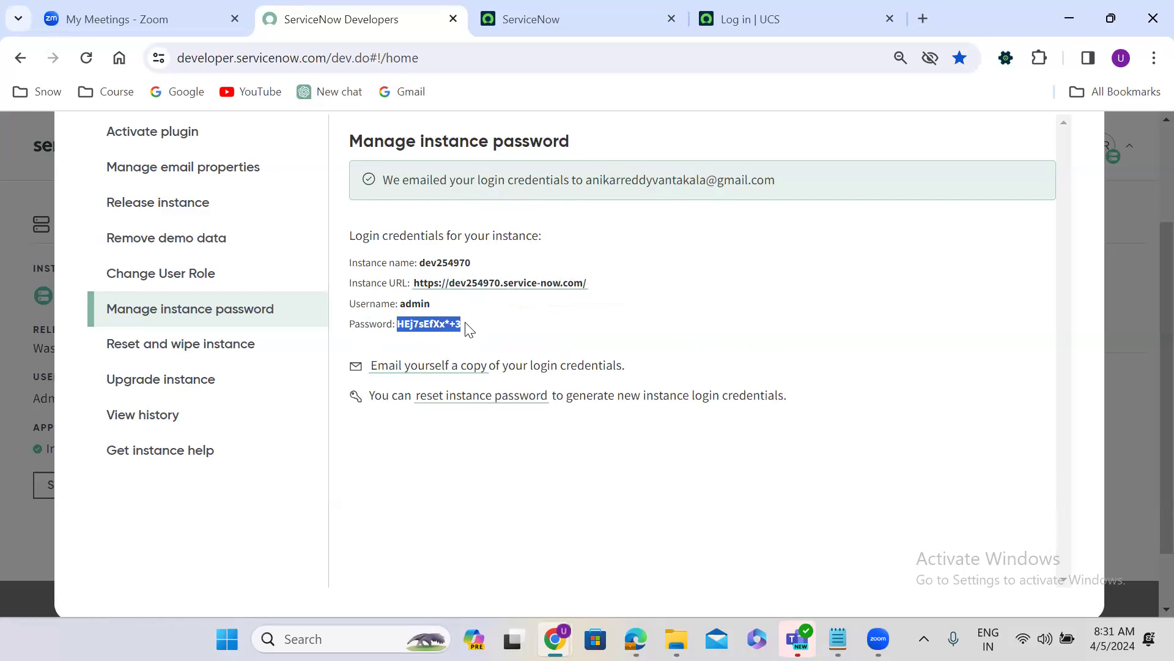
left_click(487, 325)
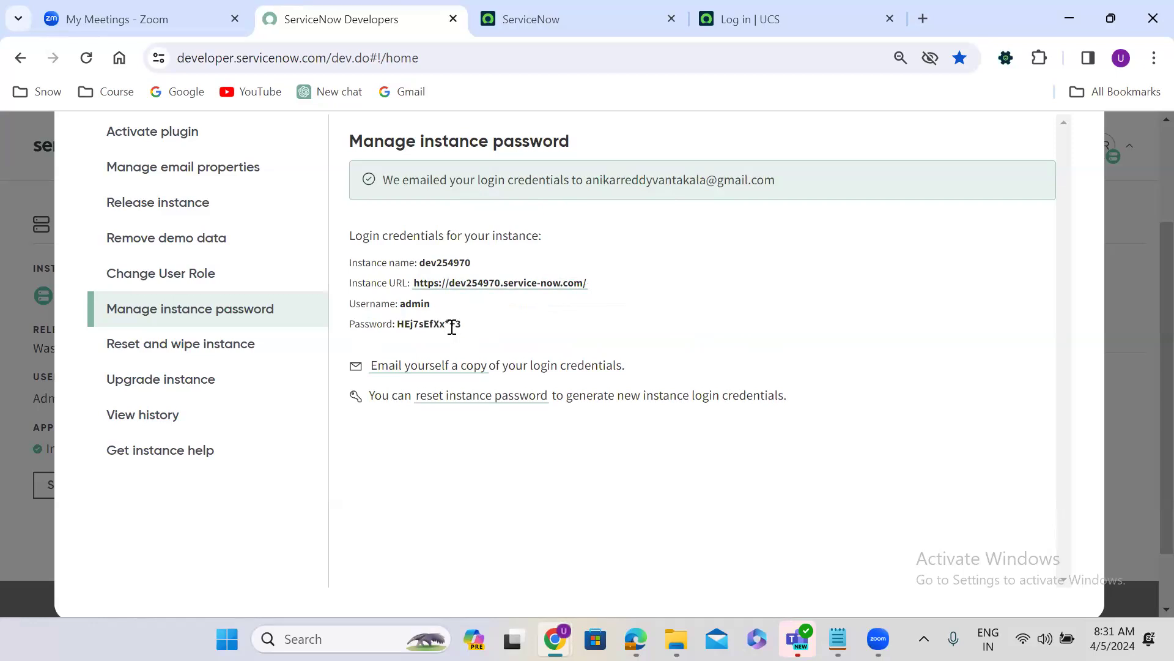
Open the System Administrator profile from the avatar menu on the dev254970 instance.
left_click(582, 8)
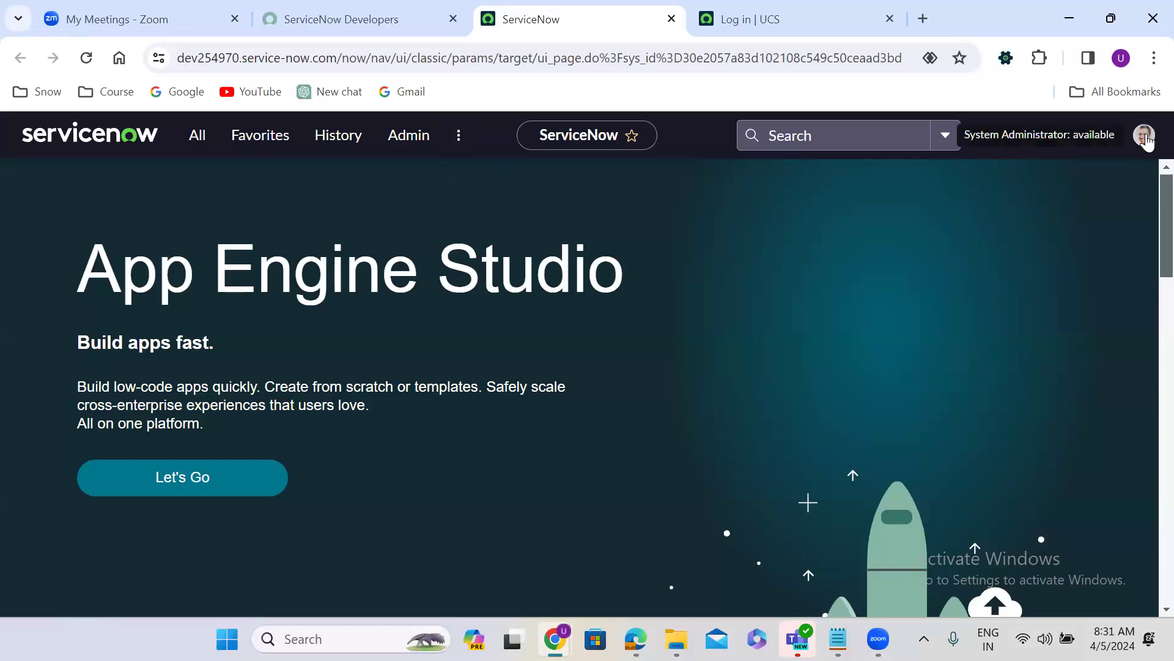
left_click(1145, 136)
left_click(989, 269)
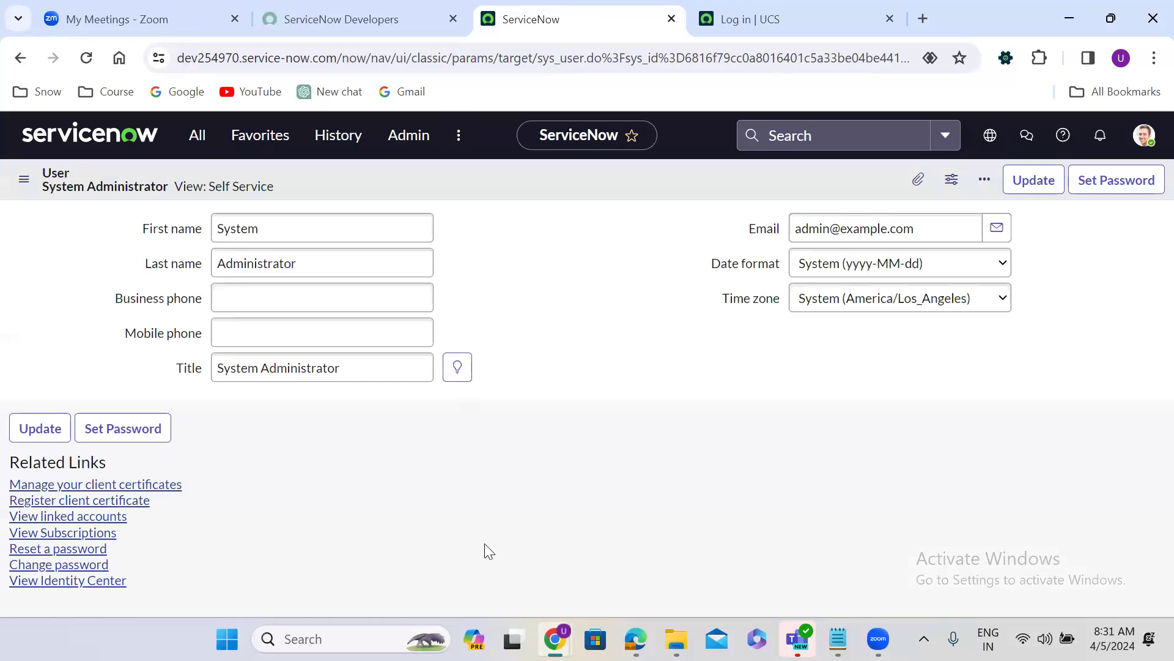
Open the profile's Change Password page and copy the current instance password from the developer portal.
left_click(48, 580)
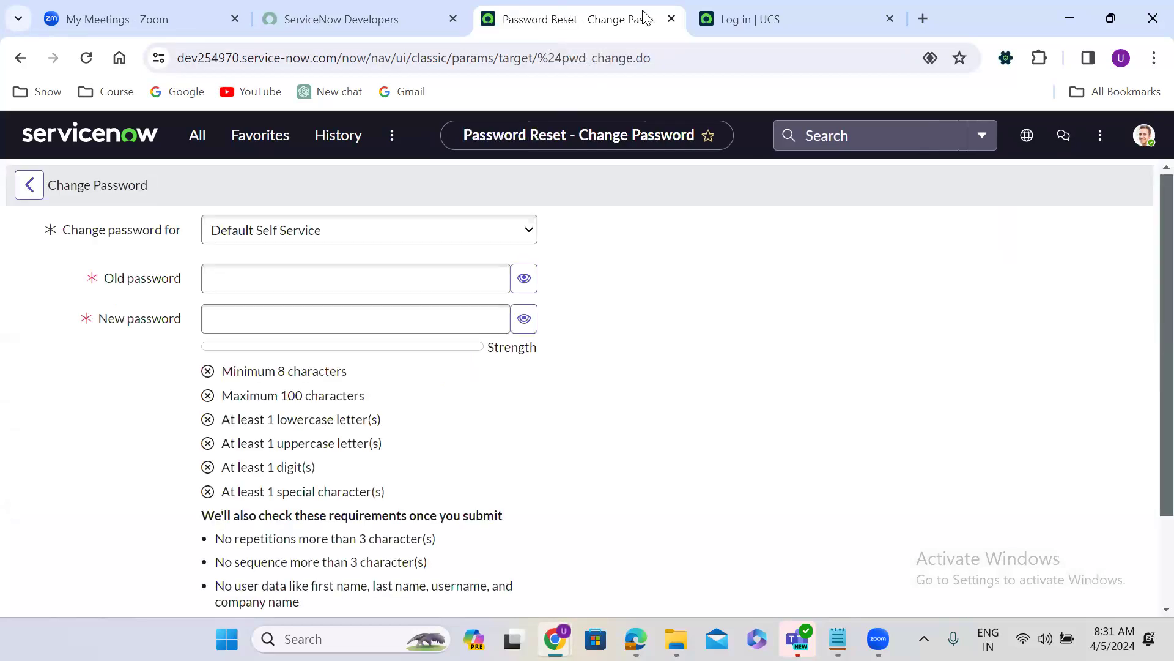
left_click(761, 11)
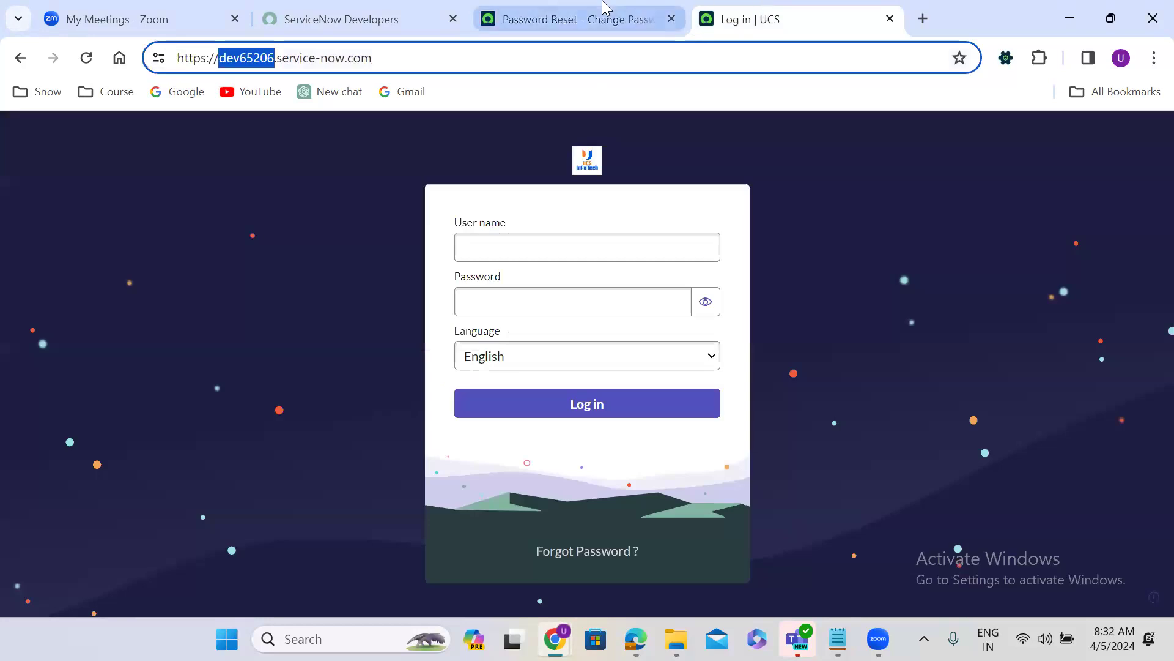
left_click(605, 11)
left_click(384, 3)
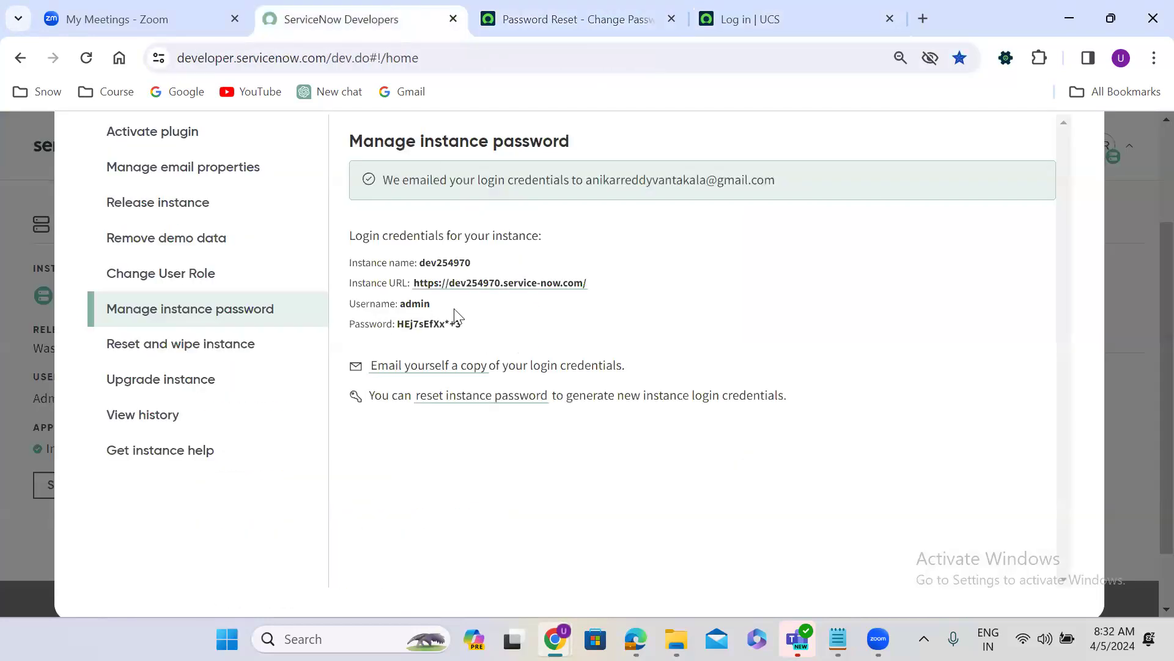
left_click_drag(398, 325, 468, 331)
left_click(569, 14)
Paste the copied password as Old password, then enter and retype a compliant new password.
left_click(261, 278)
left_click(261, 278)
key("ctrl+v")
left_click(255, 327)
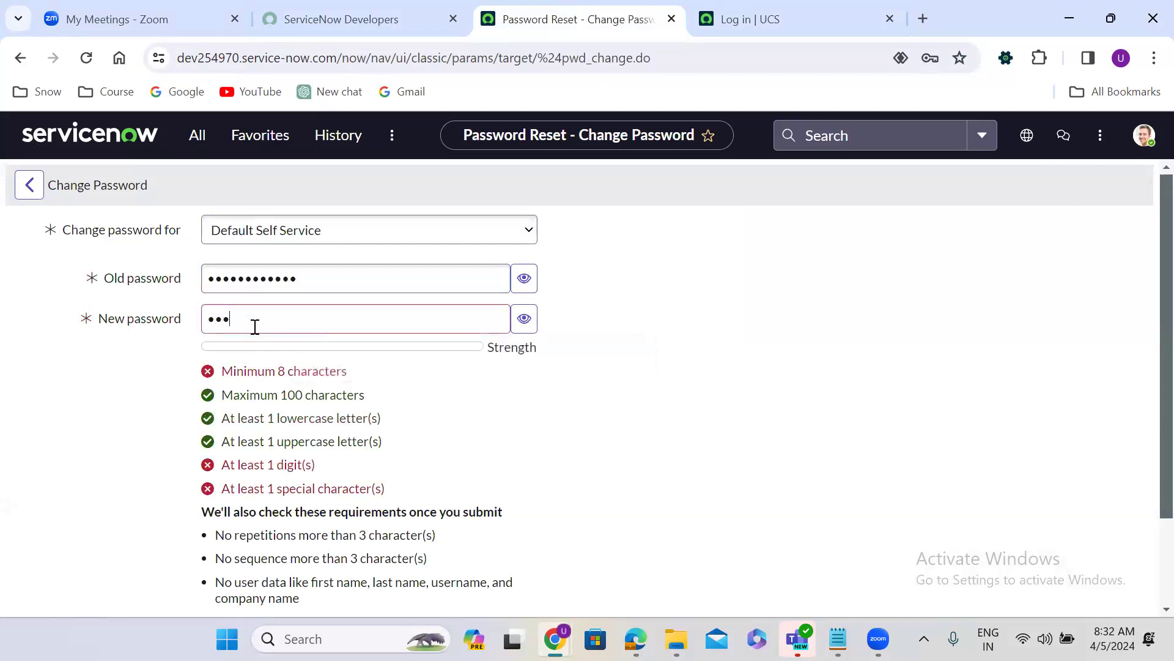
scroll(583, 415, "down", 2)
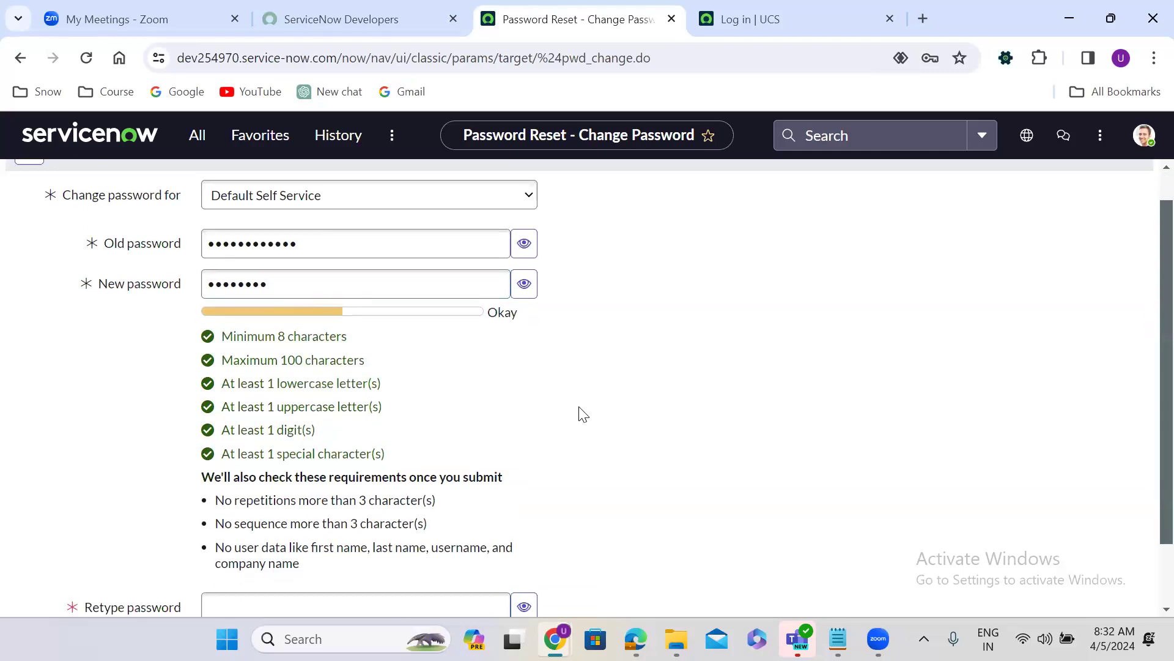
left_click(236, 518)
type("••••••")
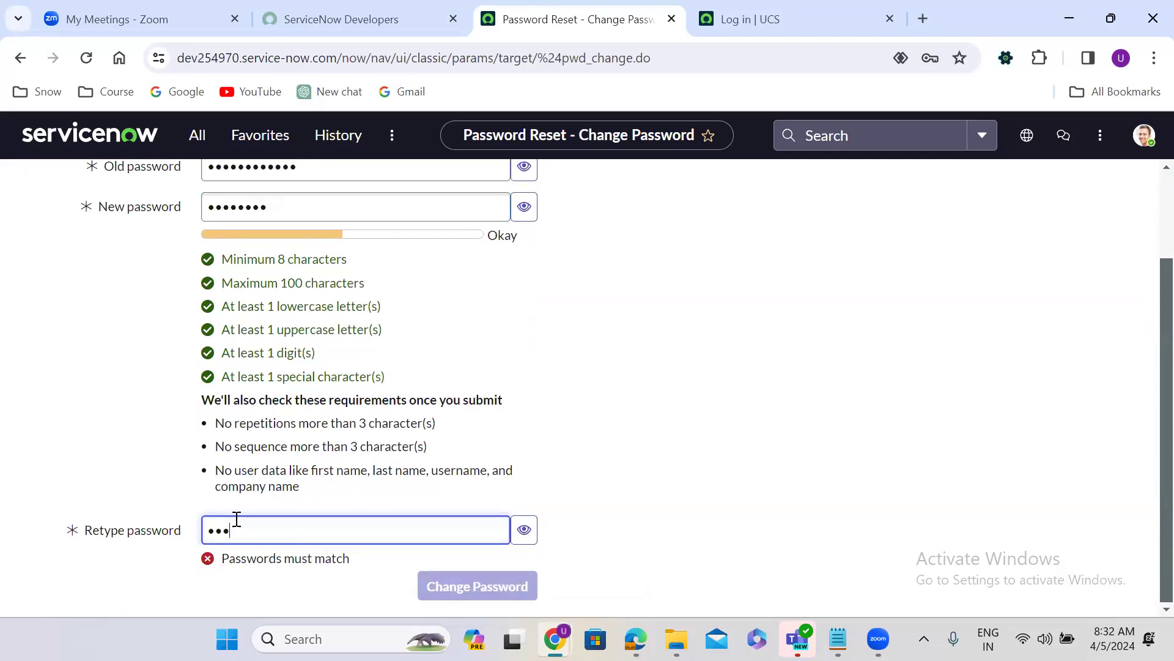
type("••")
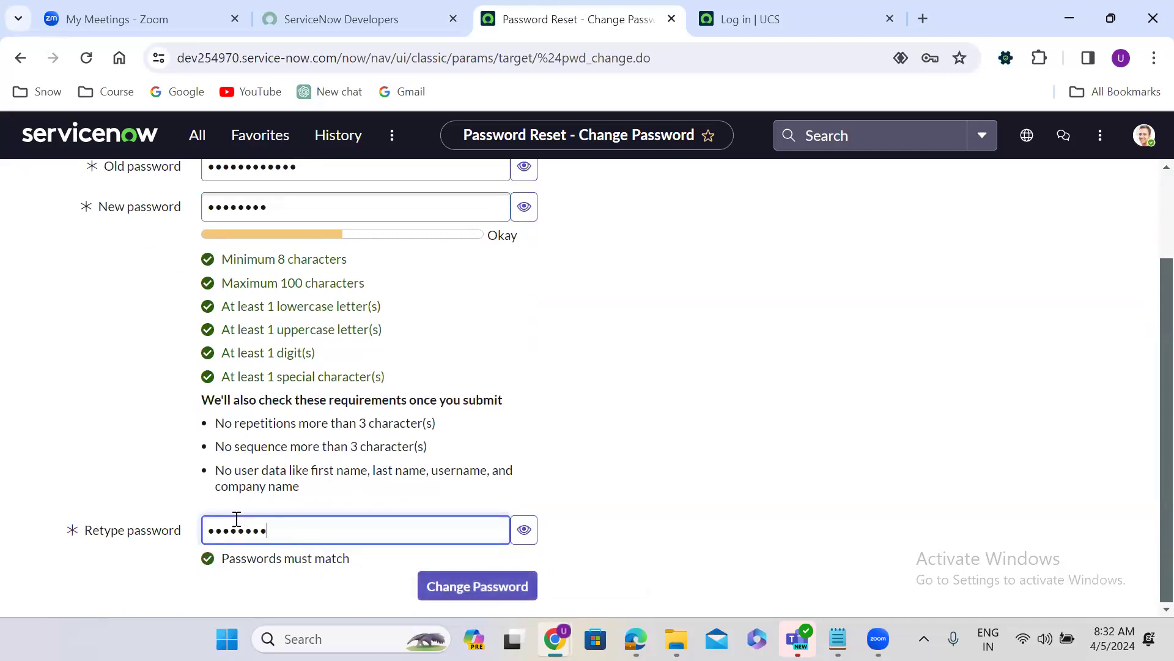
Submit the admin password change and decline Chrome's offer to save the password.
left_click(487, 584)
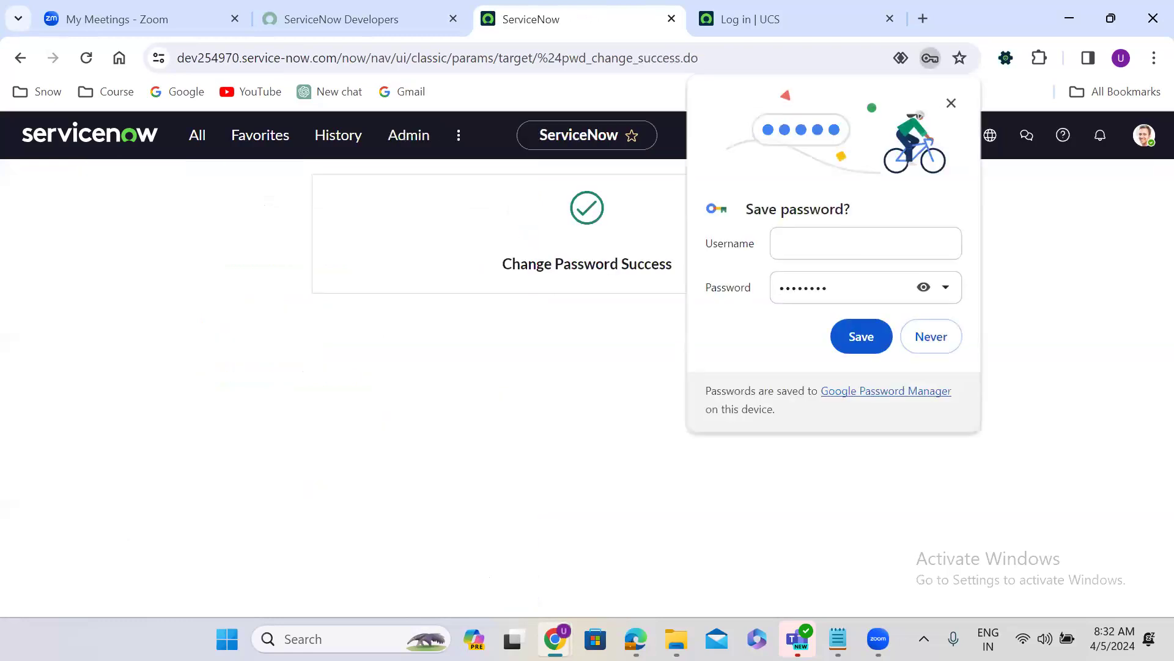
left_click(949, 351)
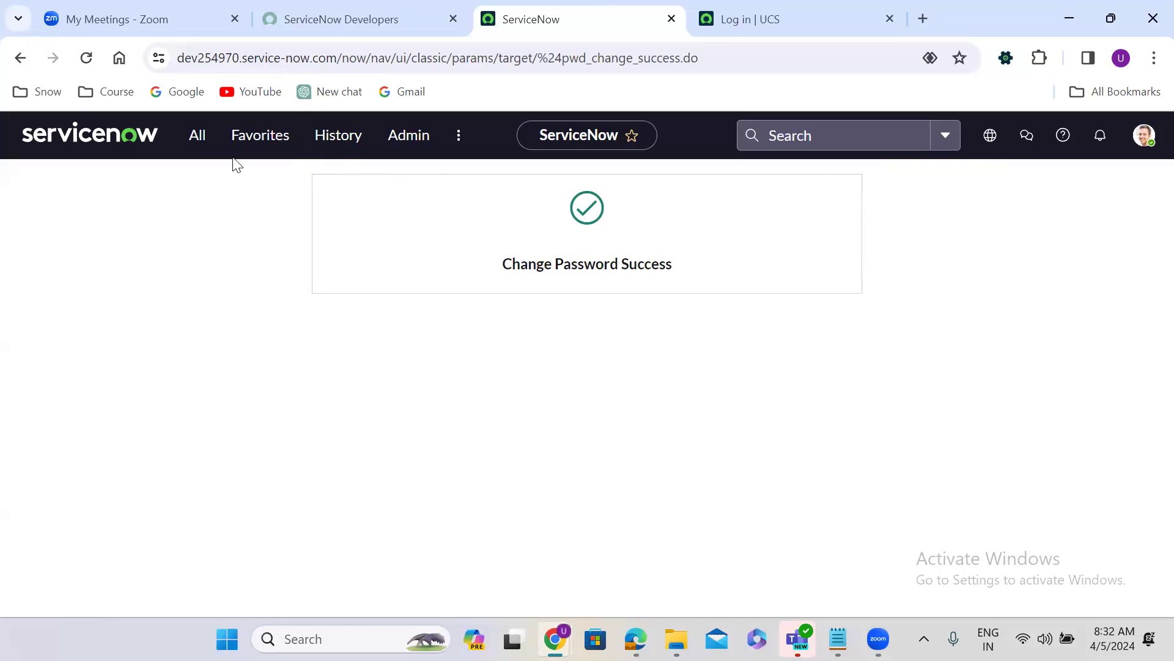
left_click(1148, 139)
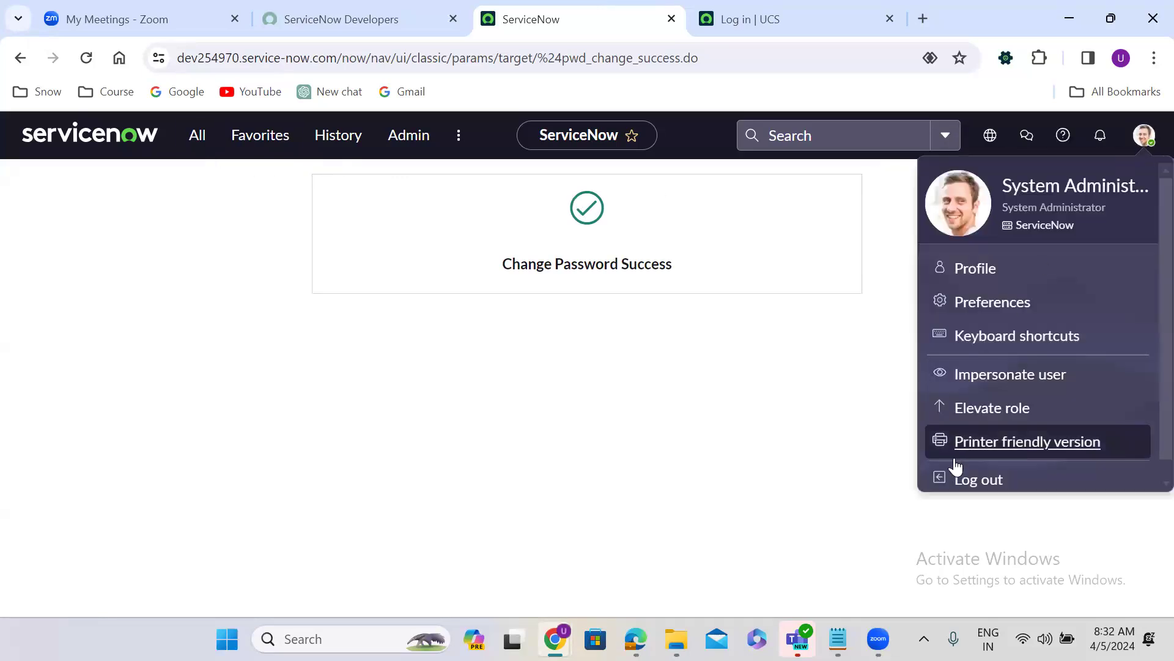
Log out, then log back in as admin with the new password, revealing it to verify.
left_click(959, 483)
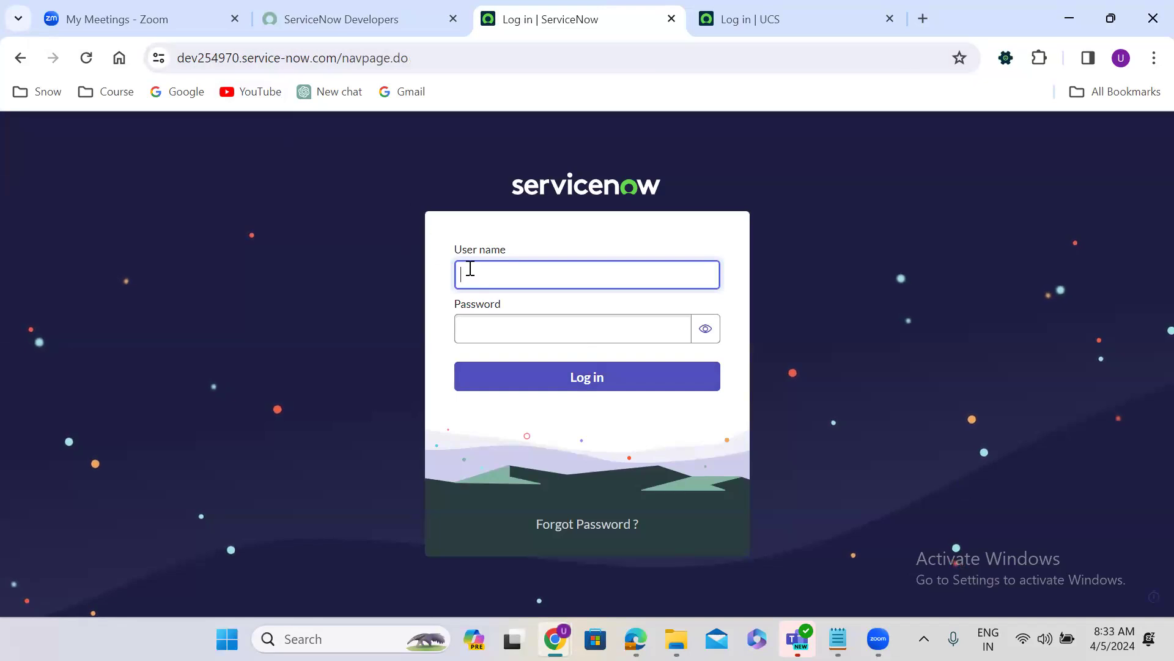
type("admin")
left_click(475, 324)
type("•••")
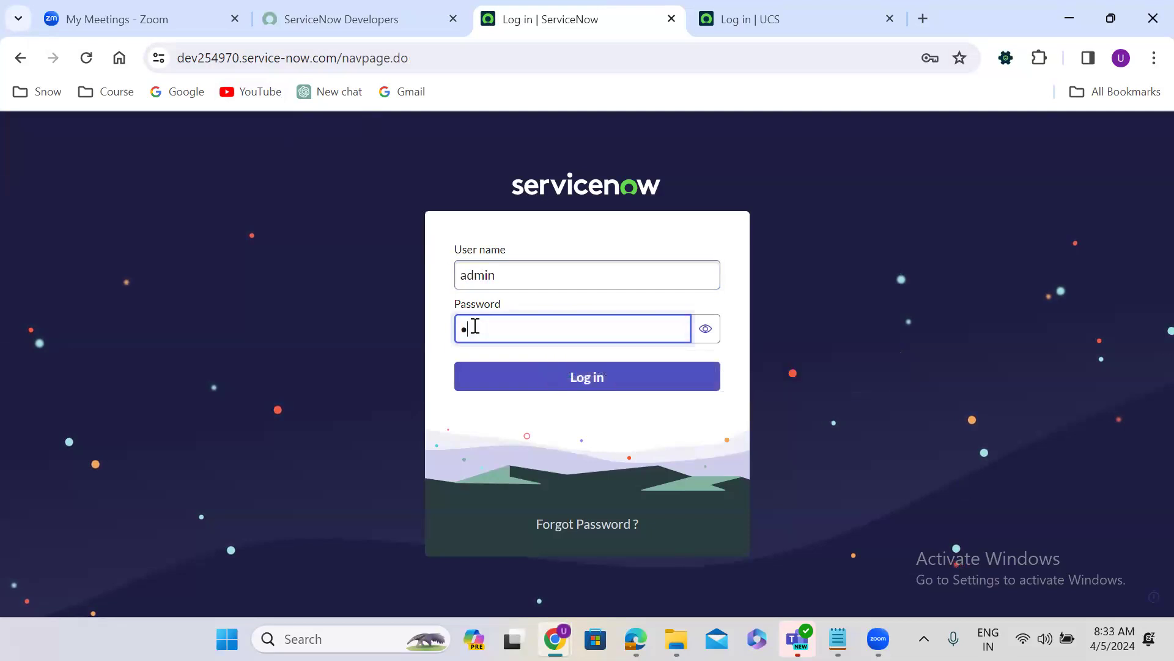
type("•••••")
left_click(704, 328)
left_click(610, 377)
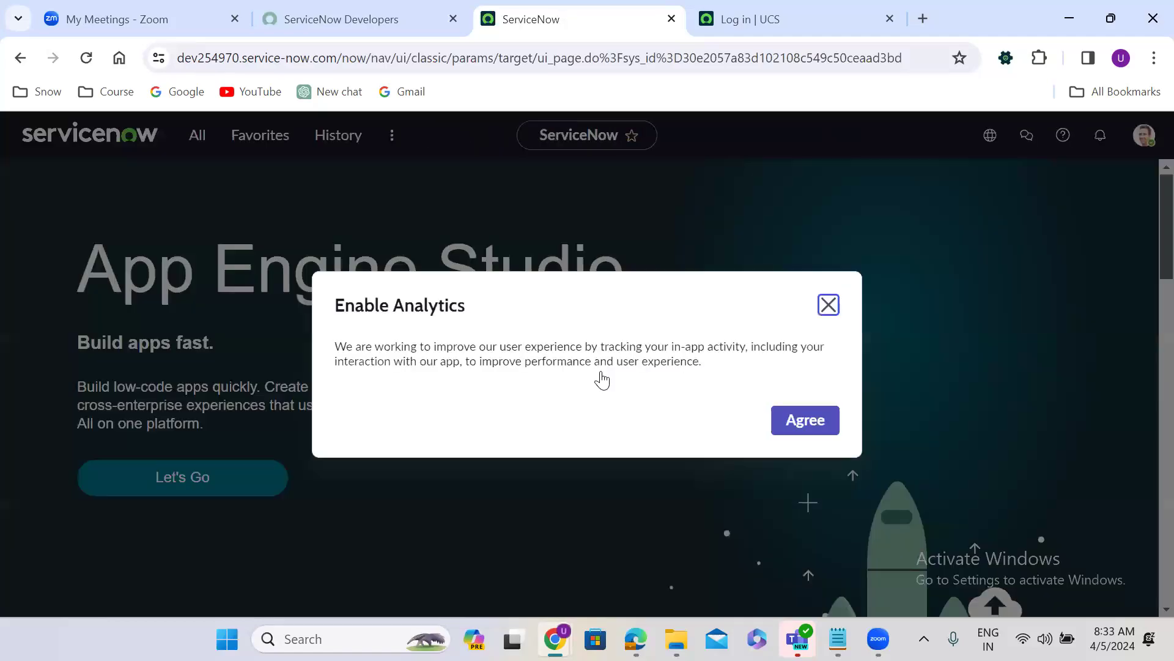
Close the Enable Analytics prompt and open the admin profile's Change password page.
left_click(823, 313)
left_click(828, 305)
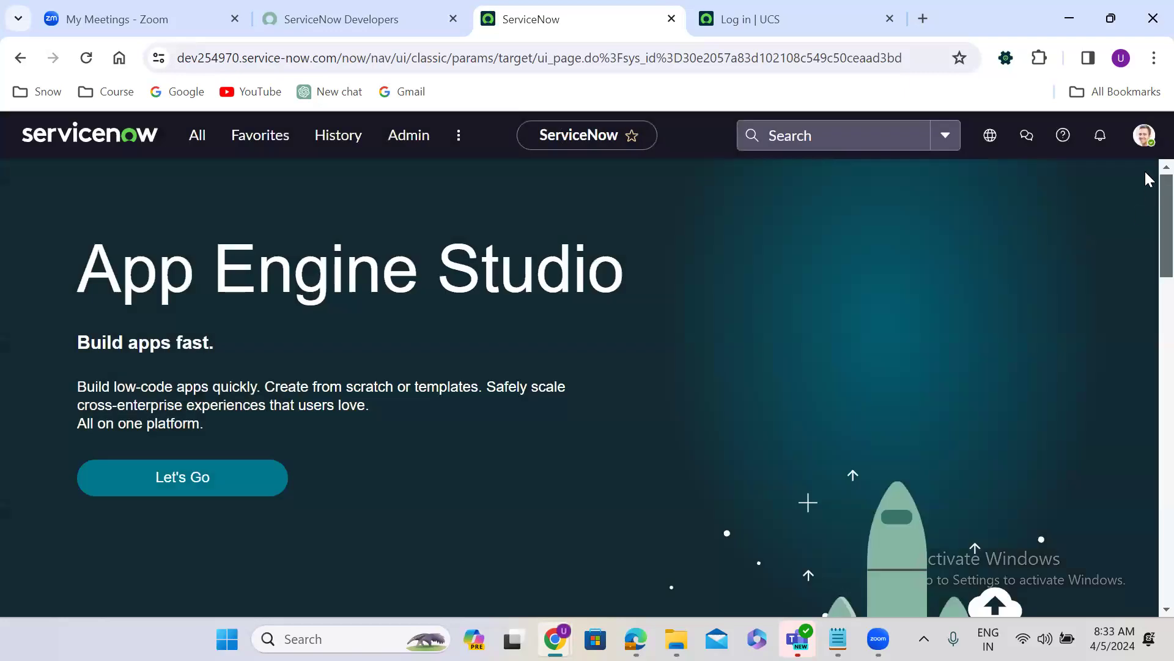
left_click(1143, 134)
left_click(971, 268)
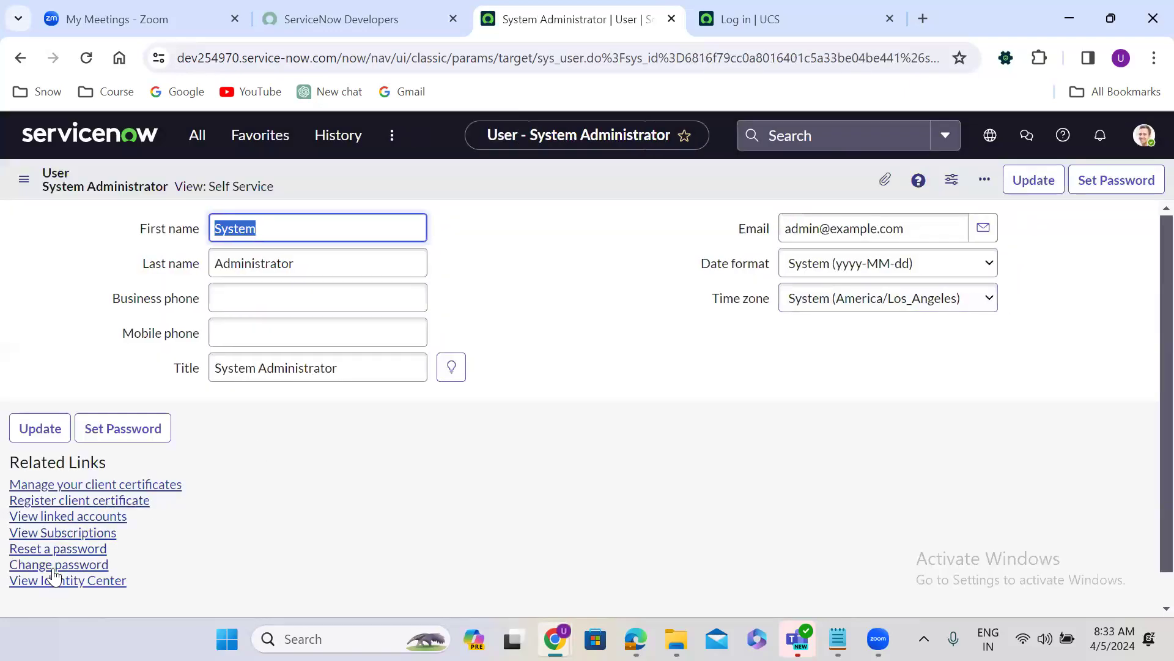
left_click(54, 567)
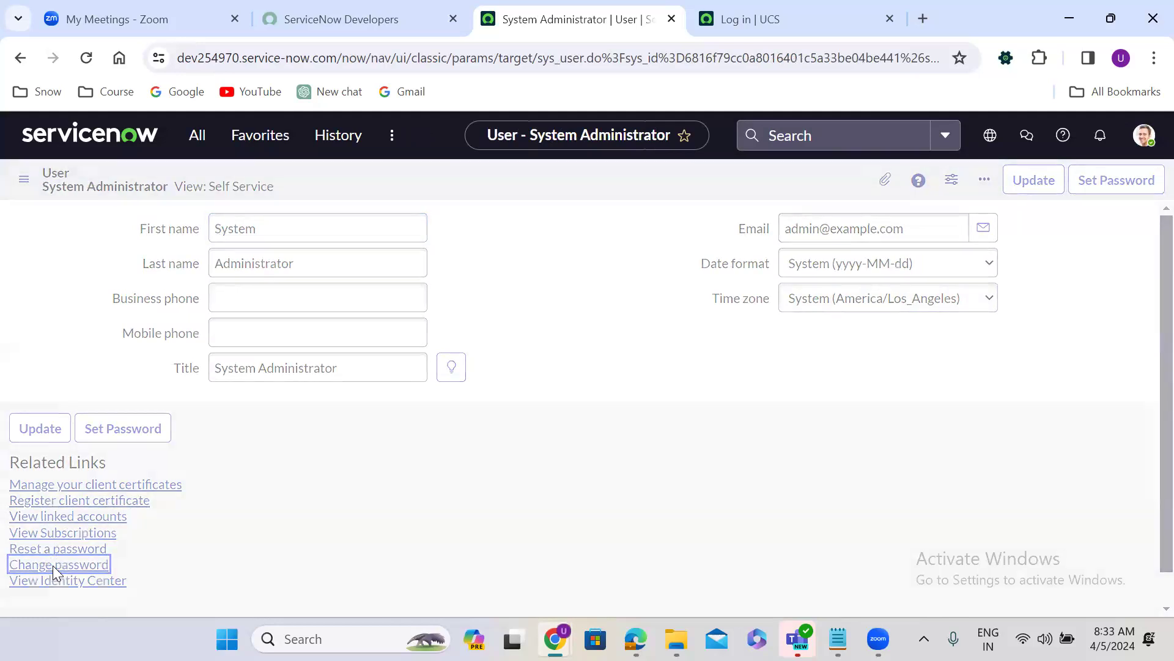
Check the developer portal credentials, return to the ServiceNow home, and bring back the Account Creation notes.
left_click(337, 9)
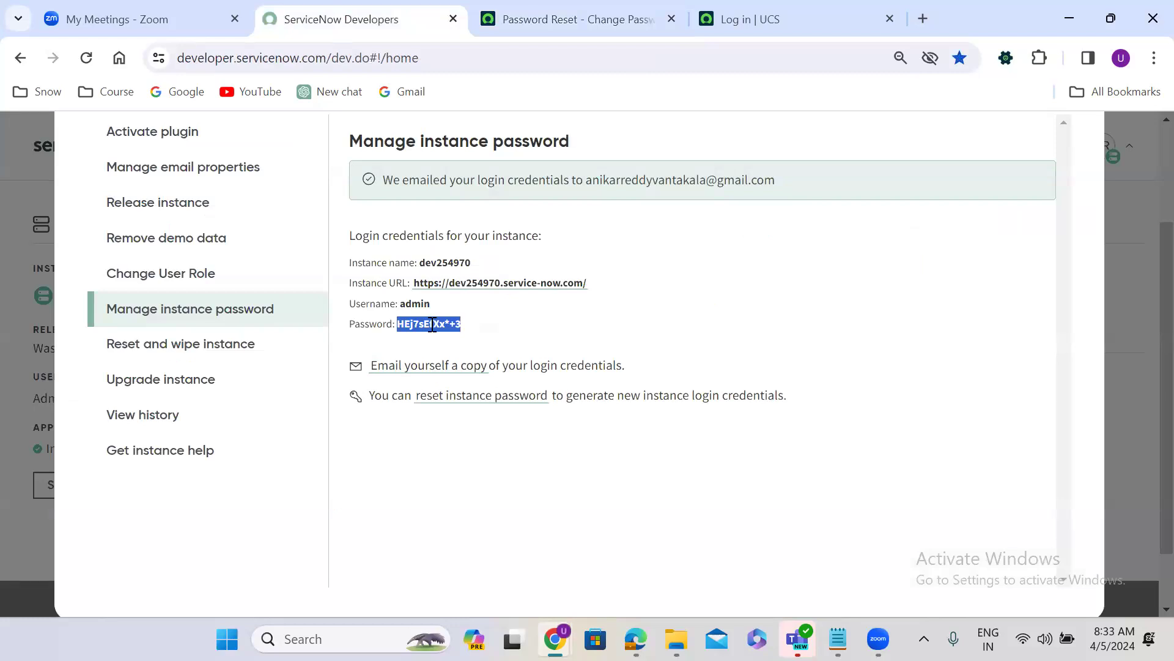
left_click(610, 8)
left_click(65, 131)
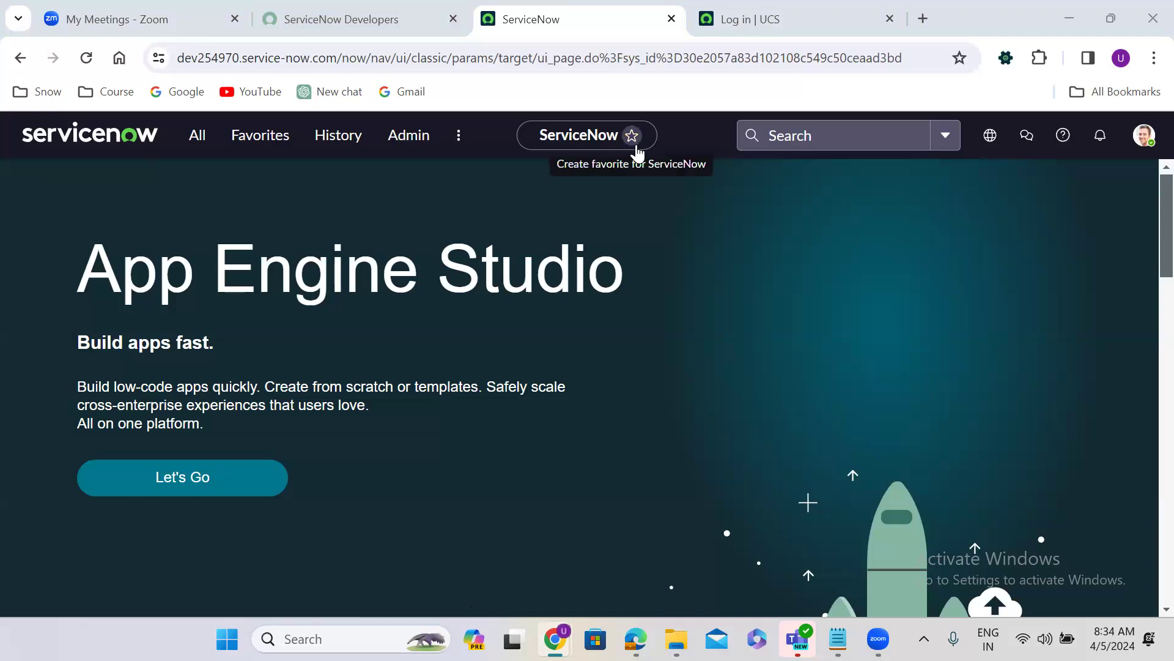
left_click(629, 222)
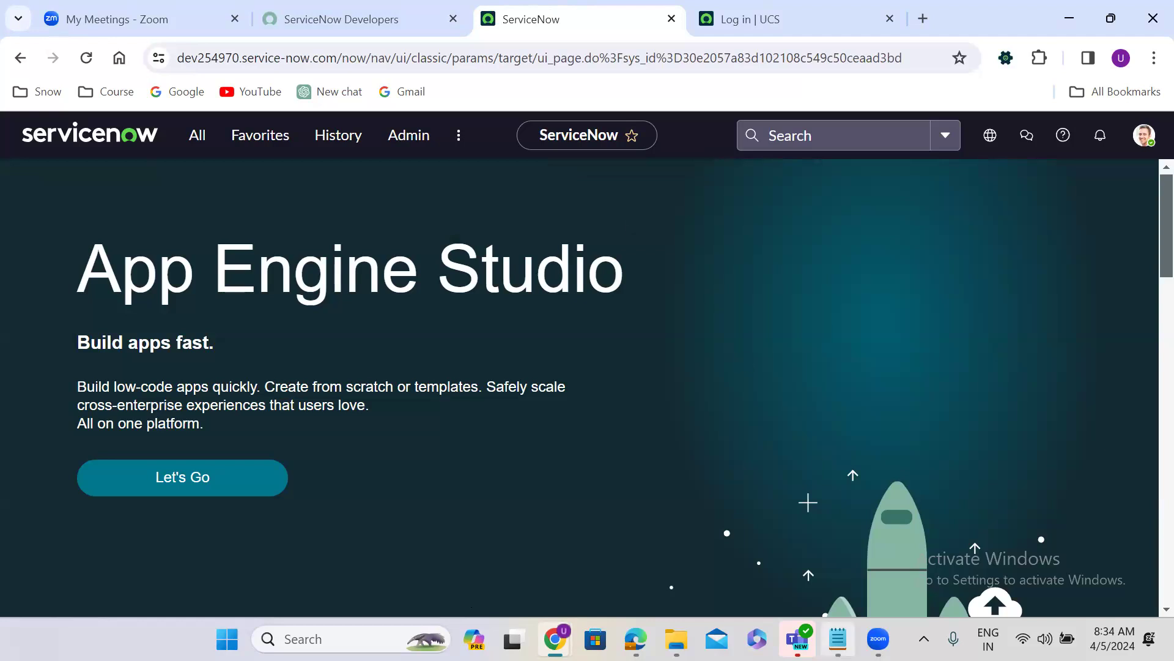
left_click(837, 638)
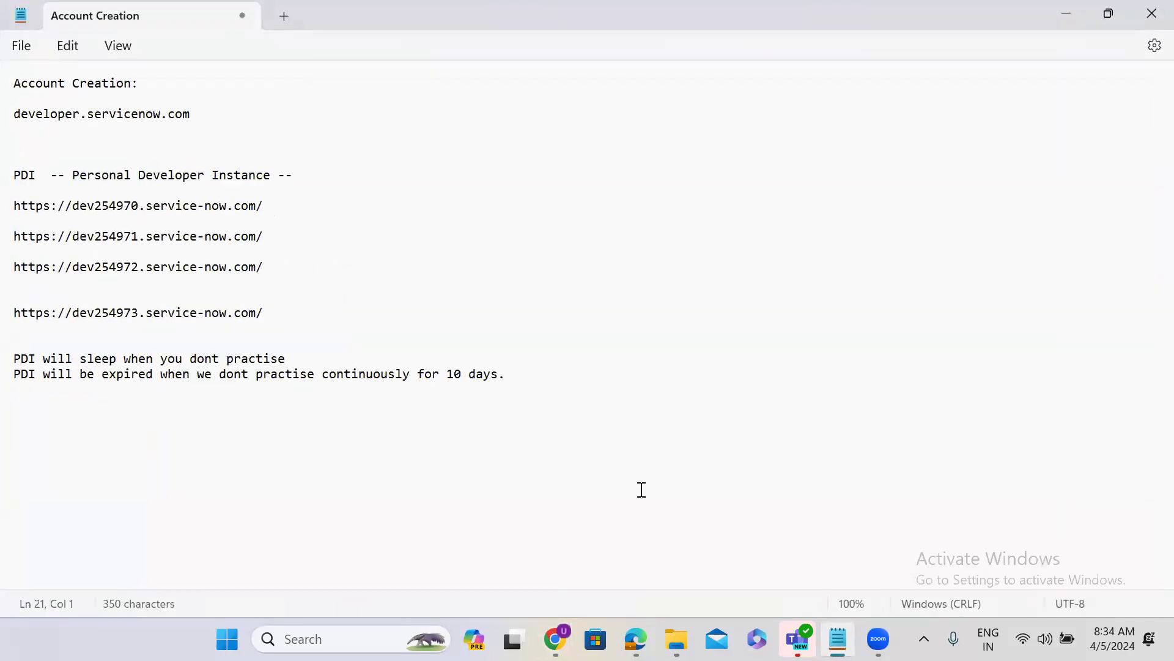
Add a dashed divider line below the existing notes.
left_click(532, 374)
key("Return")
key("Return")
type("---------------------------------------------------------")
left_click(403, 305)
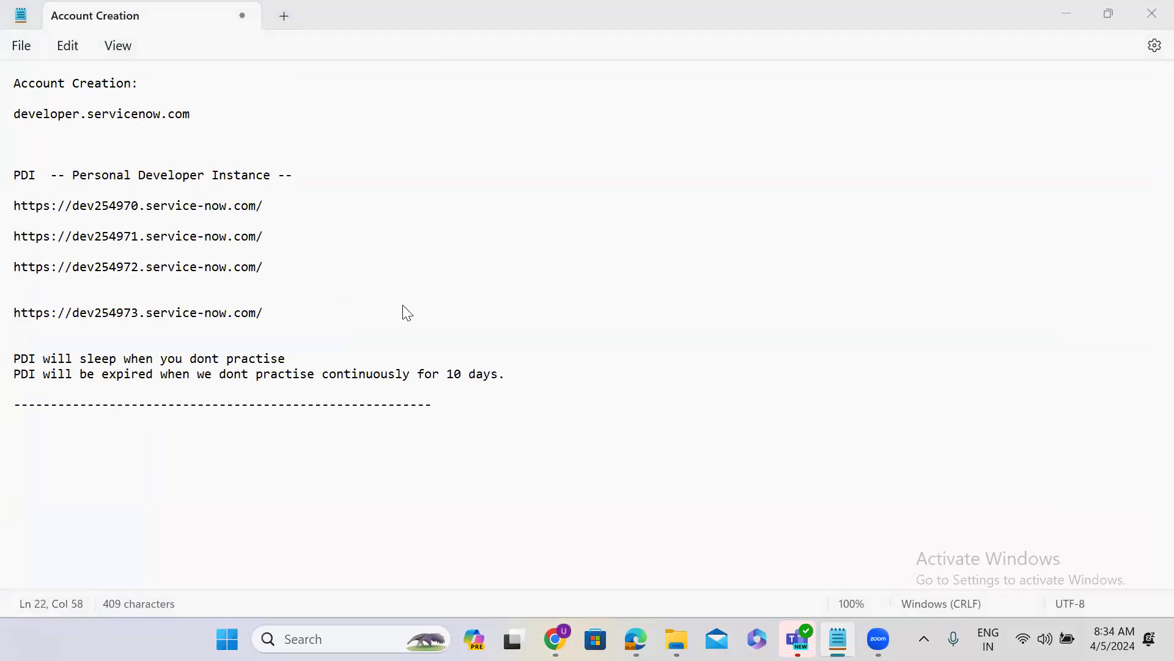
Write 'TCS, Wipro, Cognizant, IBM, Deloitte, EY, KPMG, PWC ... -- ServiceNow' below the divider.
left_click(452, 404)
key("Return")
key("Return")
key("Return")
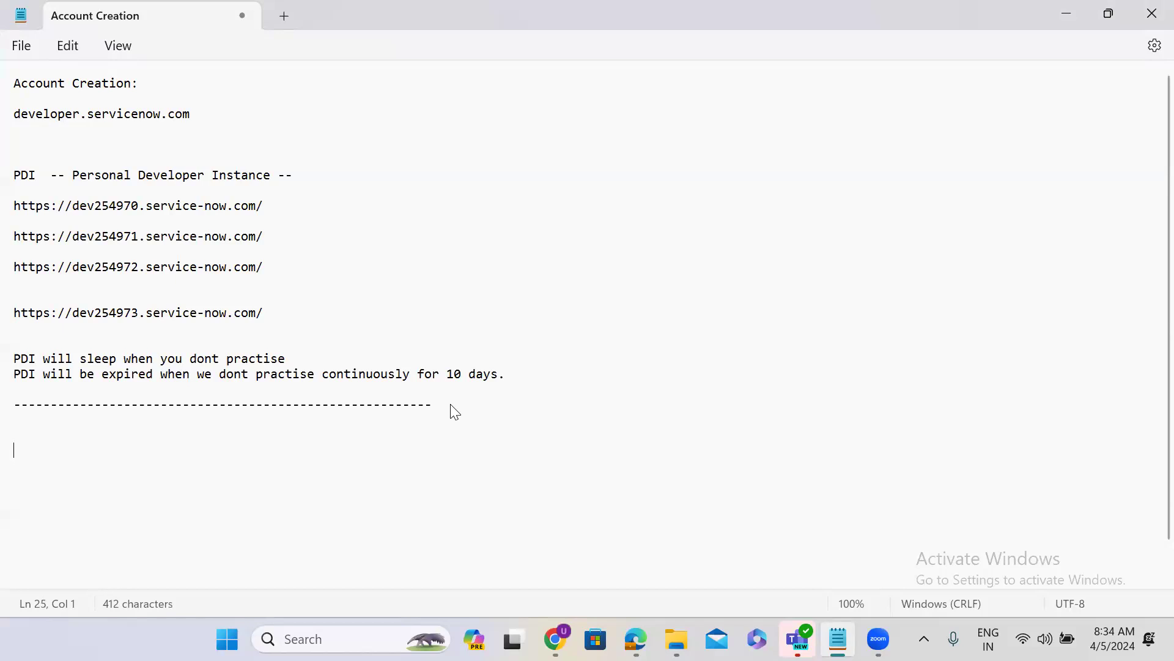
type("TCS, Wipro, Cognizant, IBM, Deloitte, EY, KPMG, PWS")
key("BackSpace")
type("C")
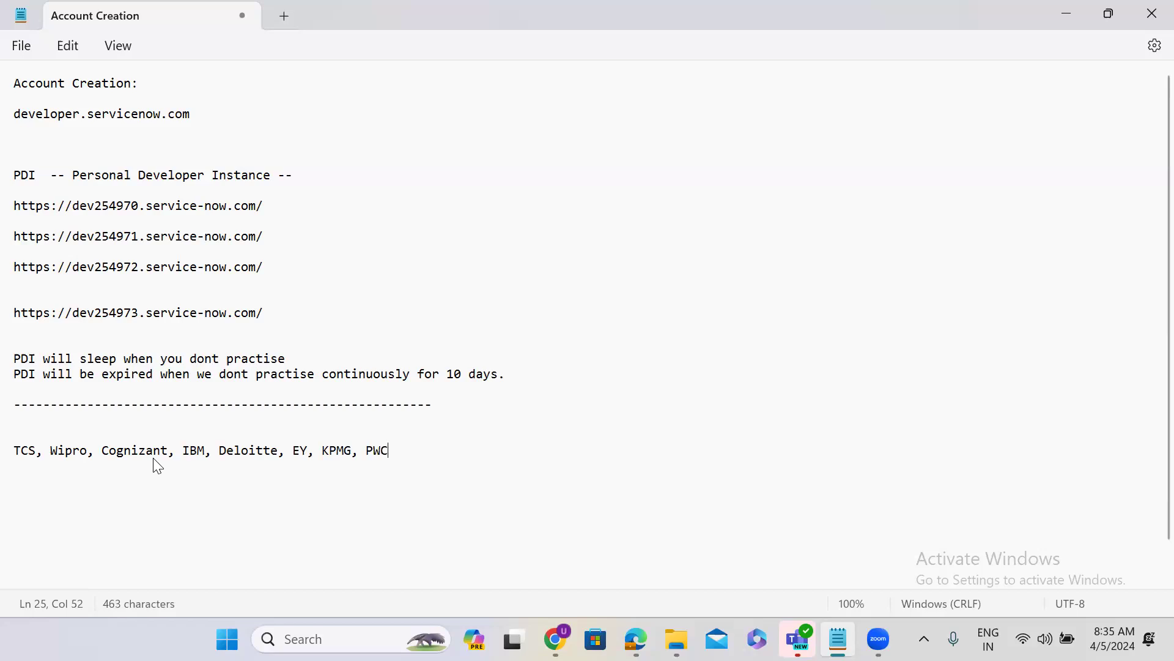
type(" ................  -- ServiceNow")
key("Return")
Type a new 'WM --- ServiceNow' line beneath the company list, followed by a blank line.
left_click(639, 450)
key("Return")
key("Return")
type("WM  ")
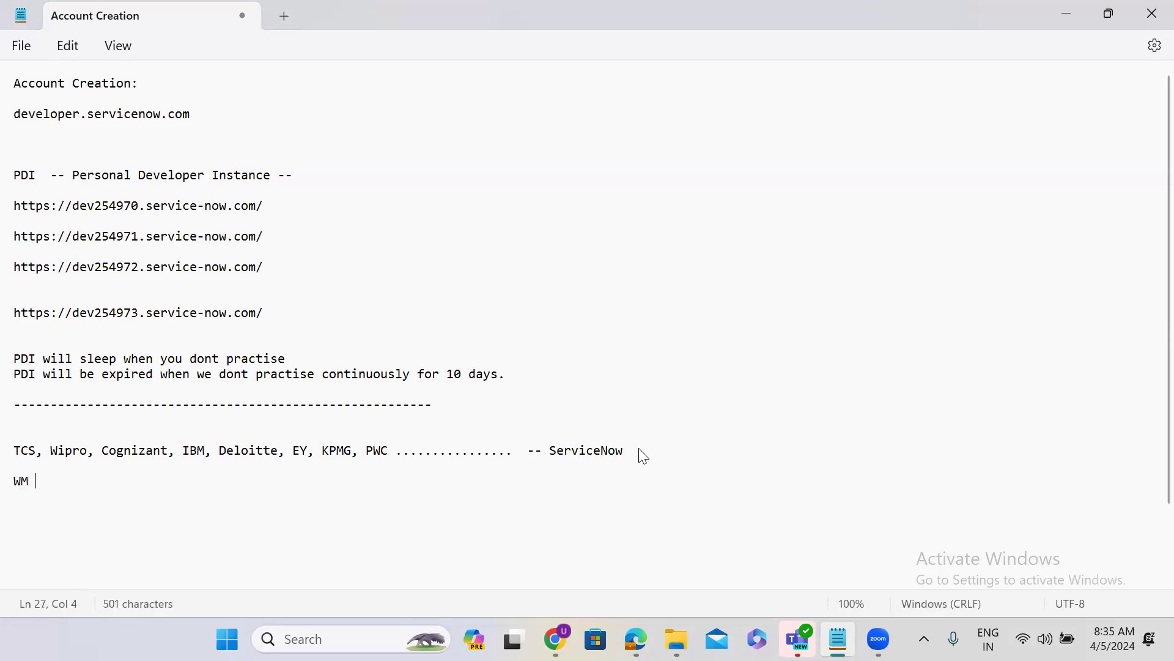
type("---")
type("Serviv")
key("BackSpace")
type("ceNow")
key("Return")
key("Return")
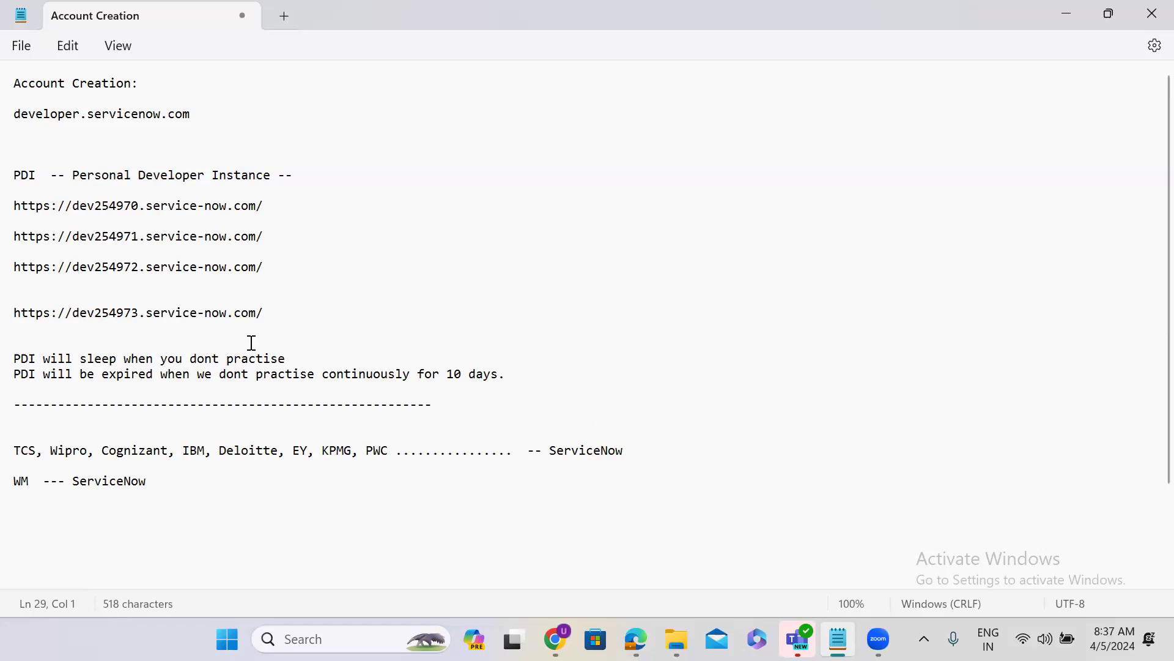
Copy the dev254973 instance URL and paste it below the WM --- ServiceNow line.
left_click_drag(270, 310, 12, 312)
key("ctrl+c")
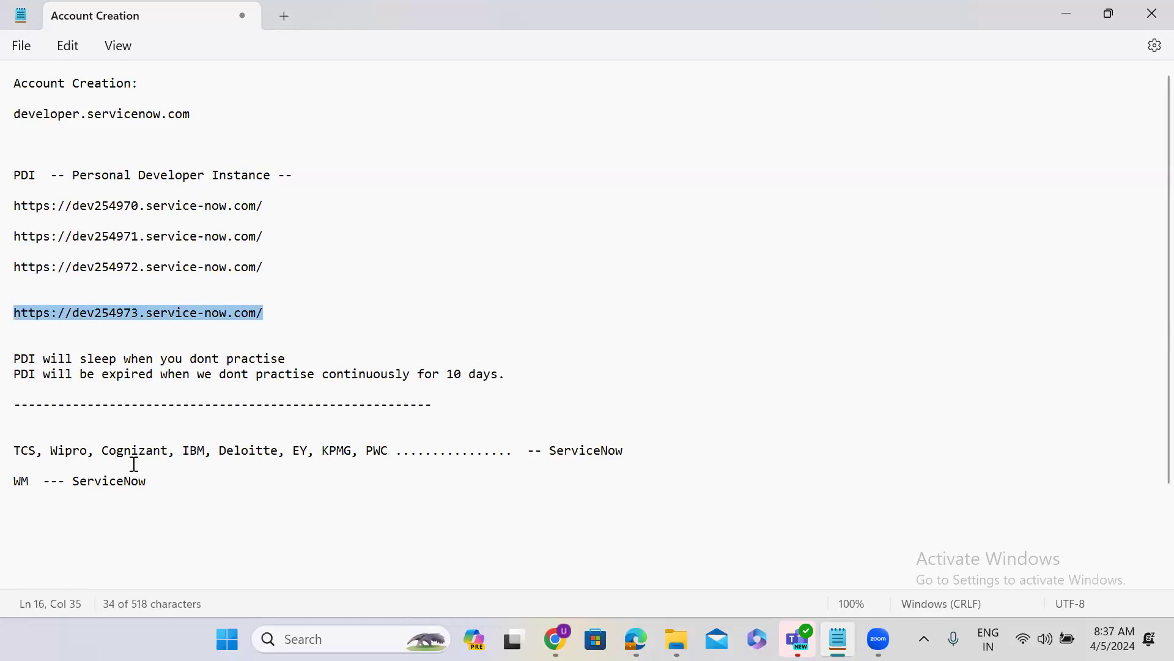
left_click(169, 484)
key("Return")
key("Return")
key("Return")
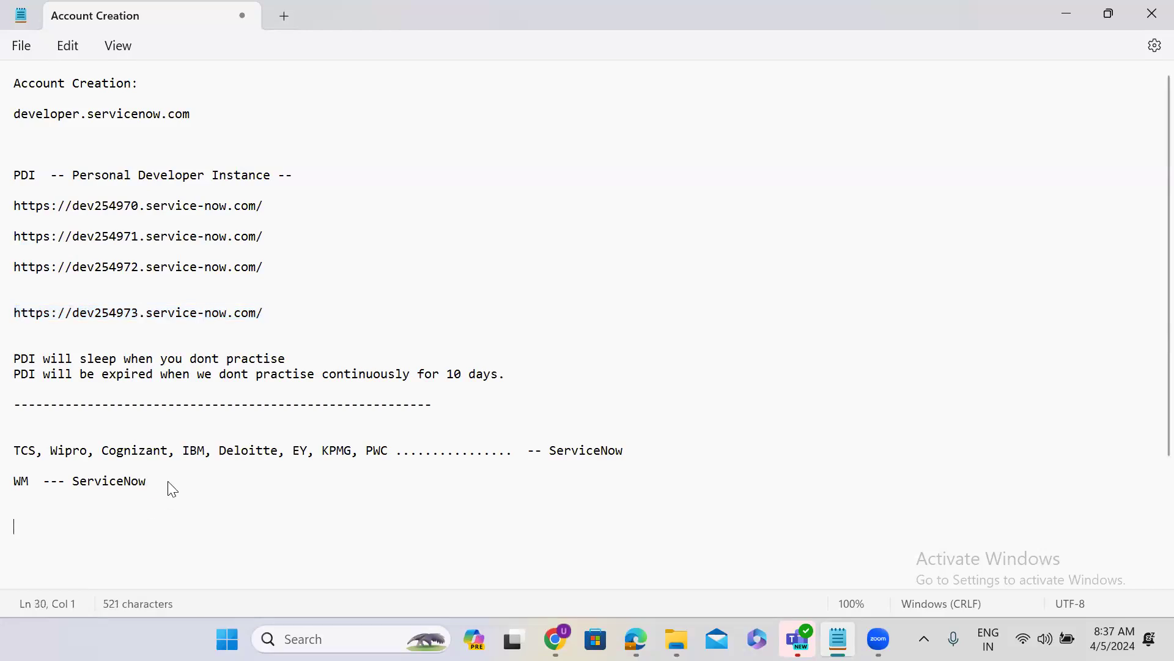
key("ctrl+v")
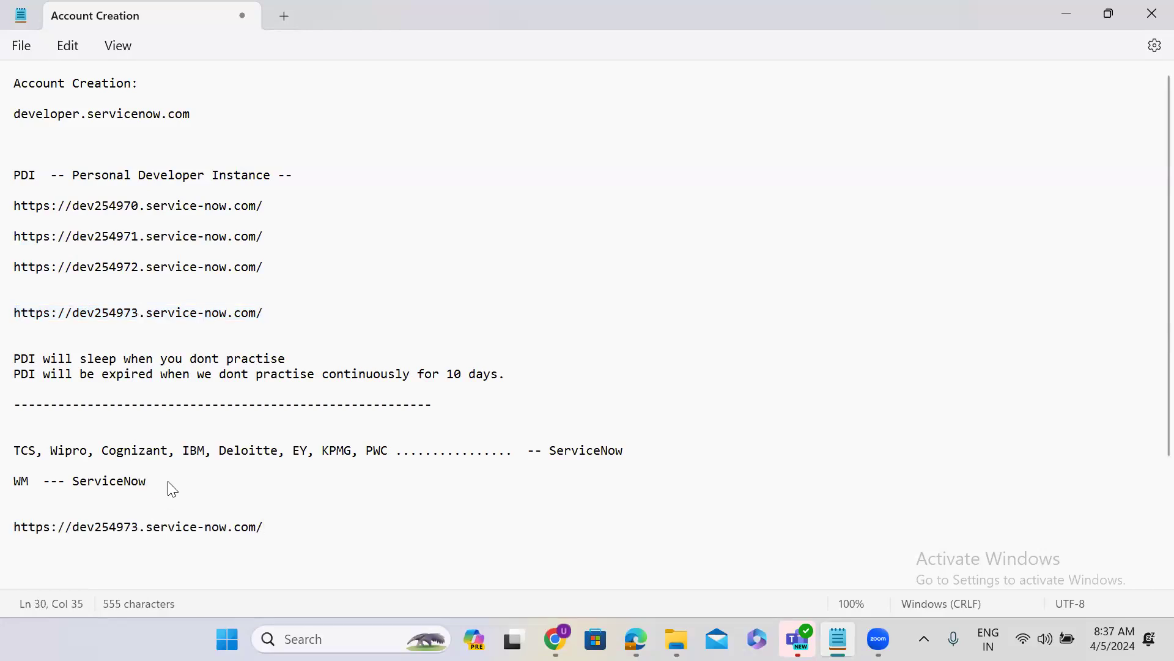
double_click(97, 526)
type("wm")
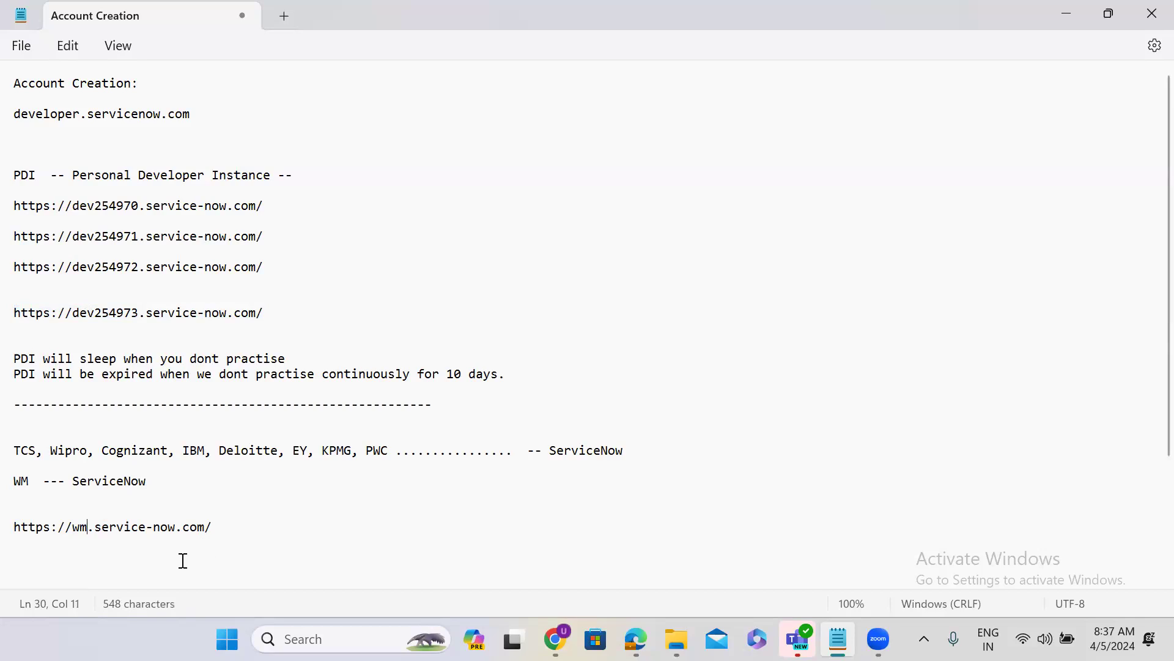
left_click(80, 528)
double_click(79, 528)
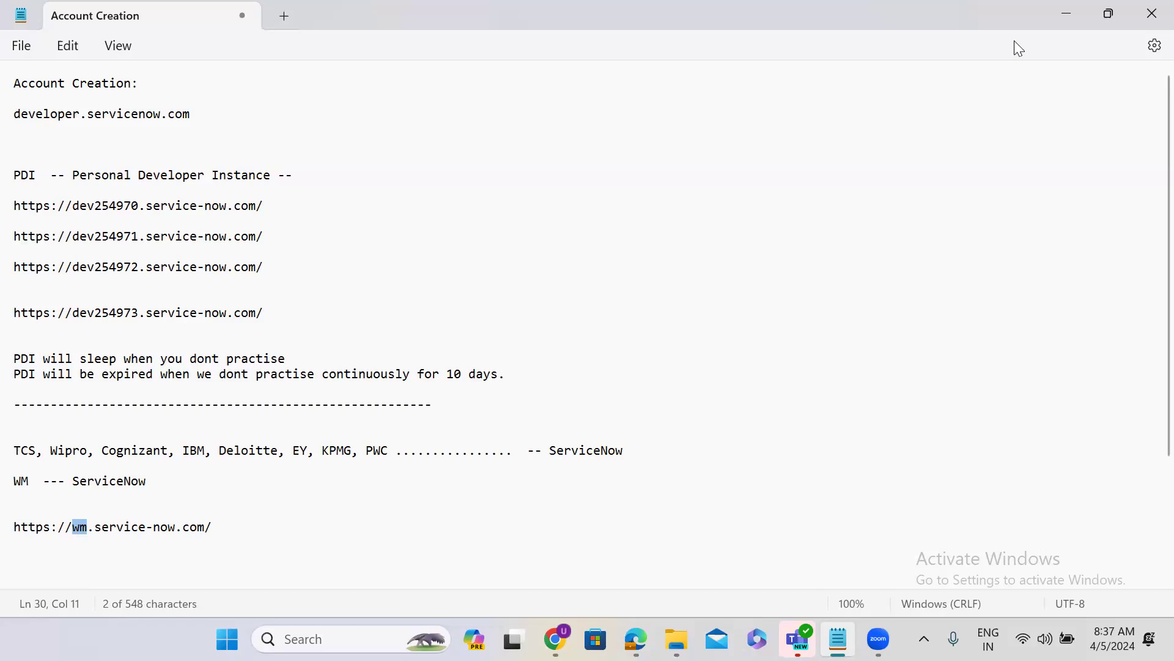
left_click(1064, 16)
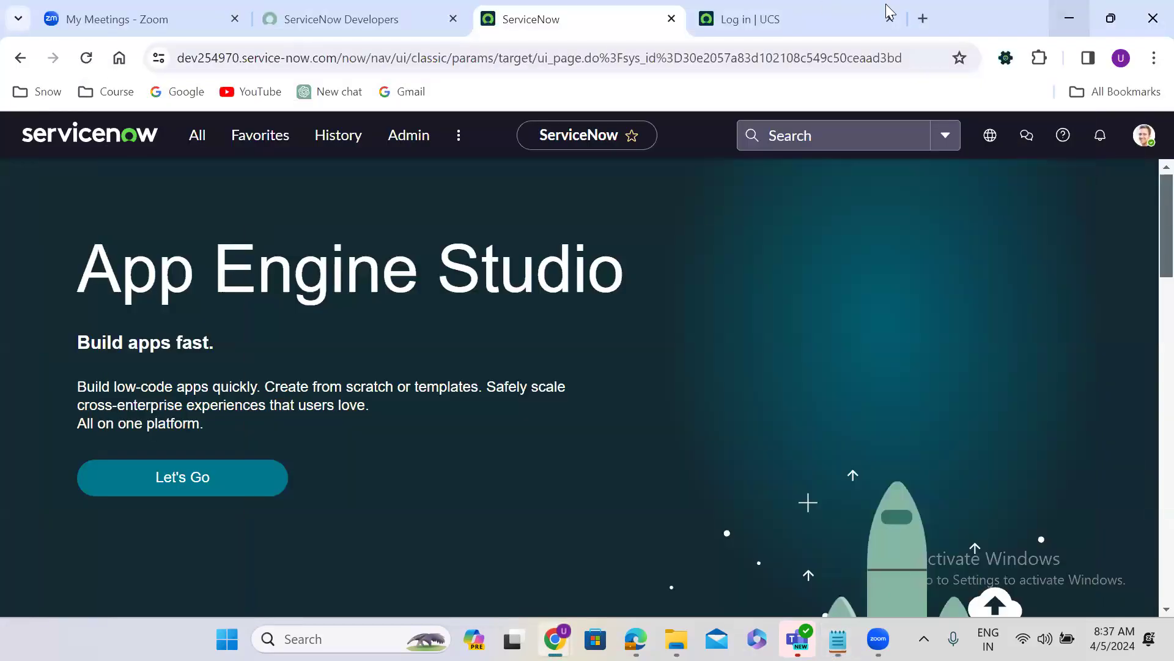
left_click(923, 19)
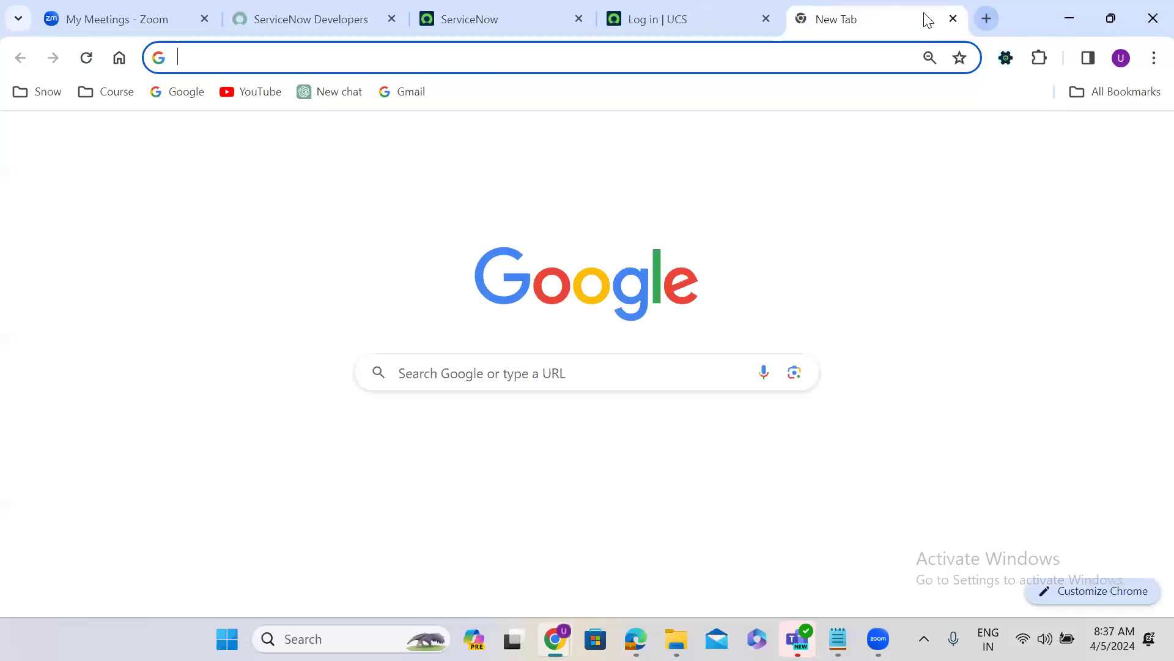
type("wm")
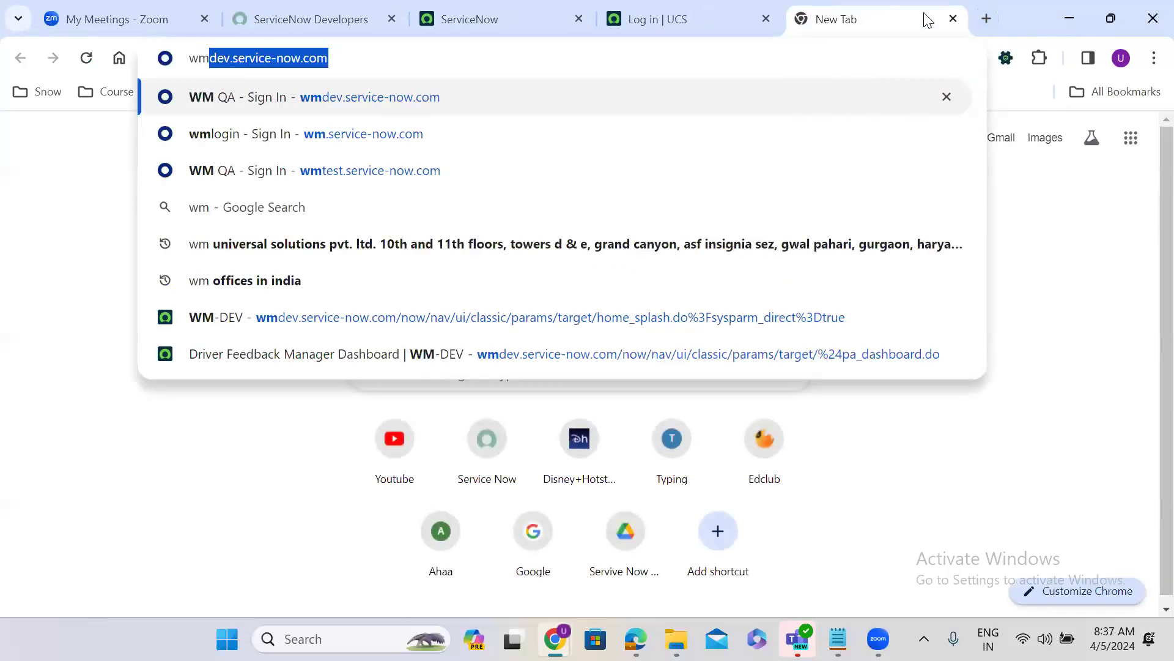
type(".")
key("Right")
key("Return")
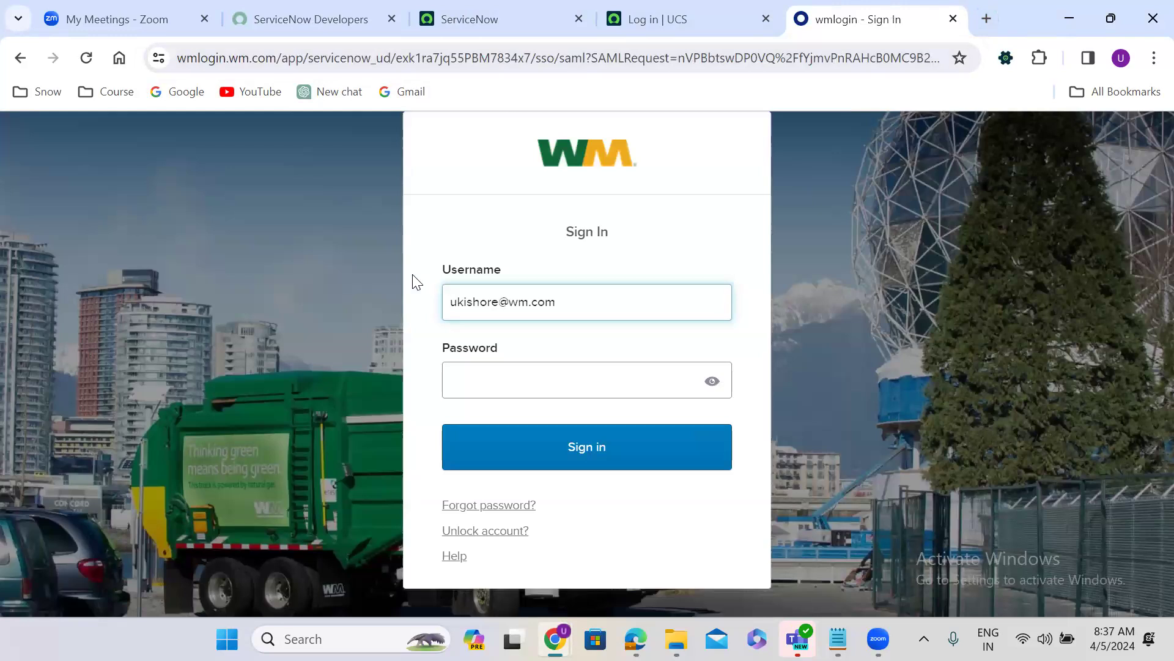
left_click(952, 19)
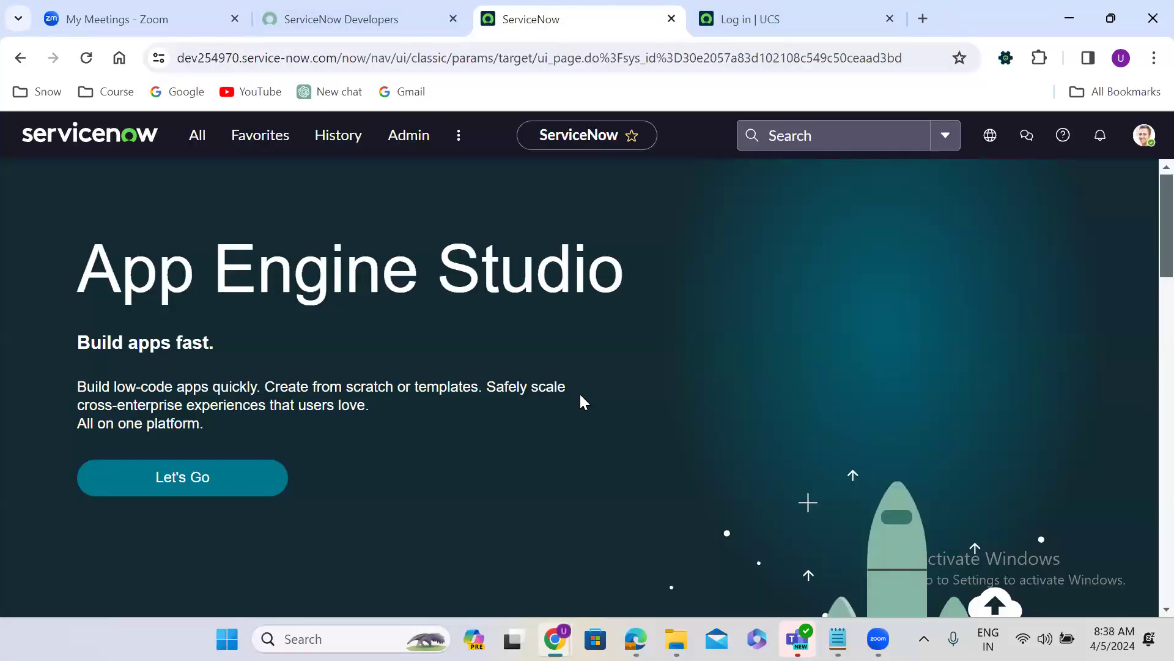
left_click(837, 639)
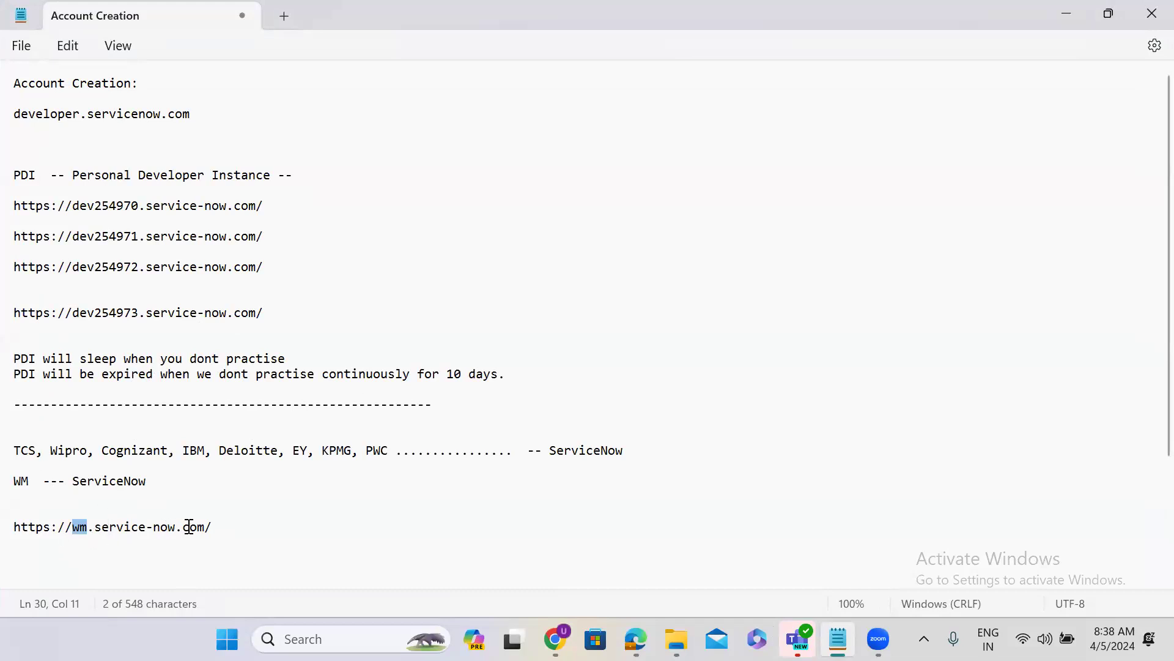
left_click(237, 532)
key("Return")
key("Return")
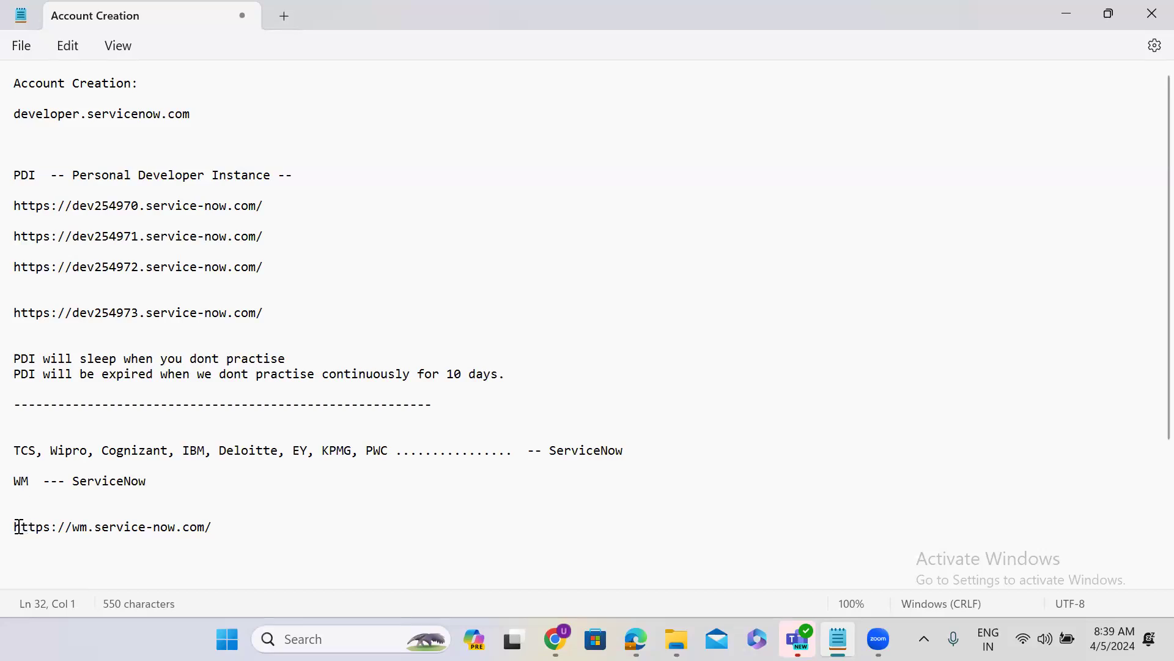
left_click_drag(13, 526, 250, 532)
key("ctrl+c")
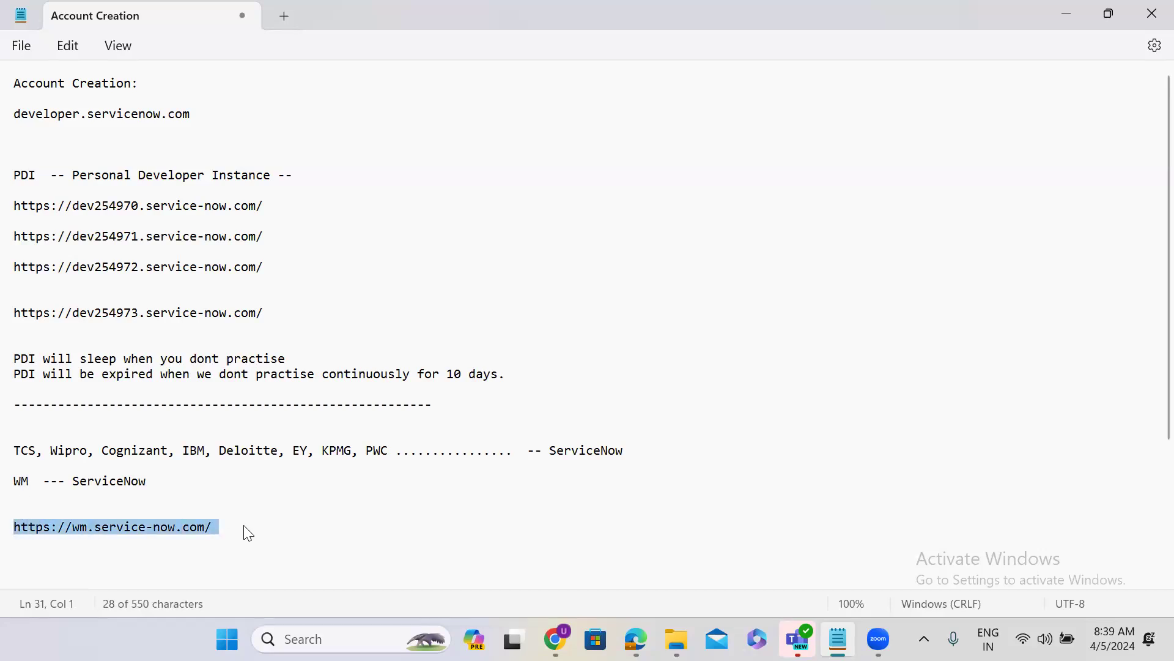
left_click(62, 508)
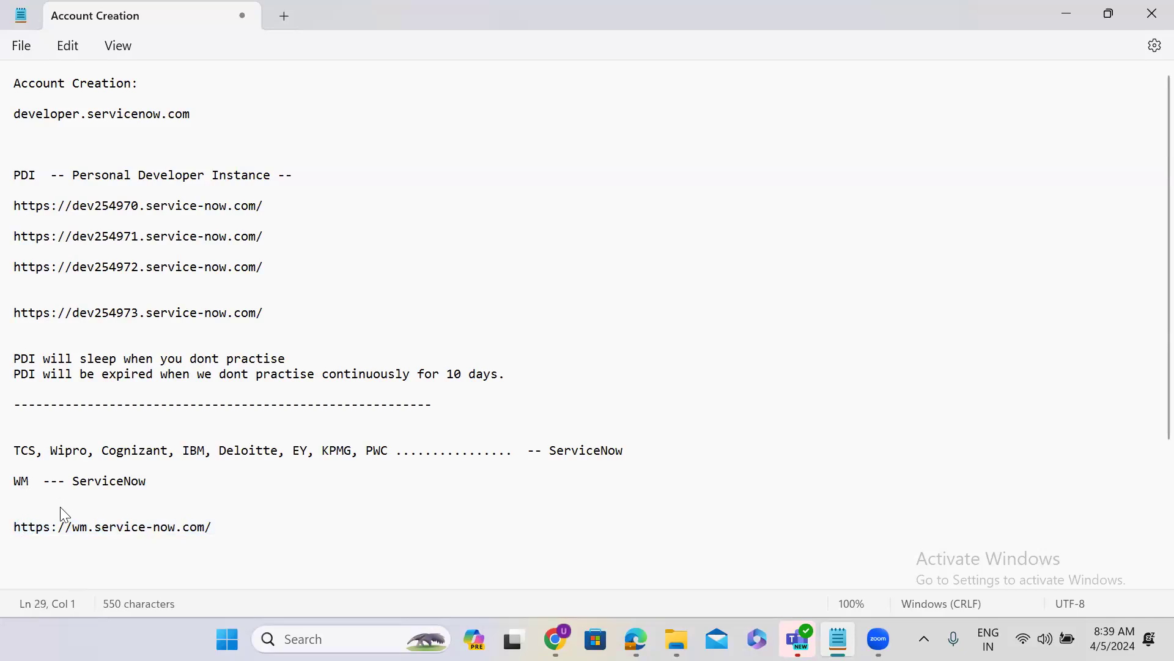
key("Return")
key("Return")
key("Up")
key("ctrl+v")
key("Return")
key("ctrl+v")
left_click(216, 490)
key("Down")
key("Down")
key("Down")
key("Down")
key("Down")
key("Down")
key("Down")
key("Down")
key("Down")
key("Down")
key("Down")
key("Down")
key("Down")
key("Down")
key("Down")
key("Down")
key("Down")
key("Down")
key("Down")
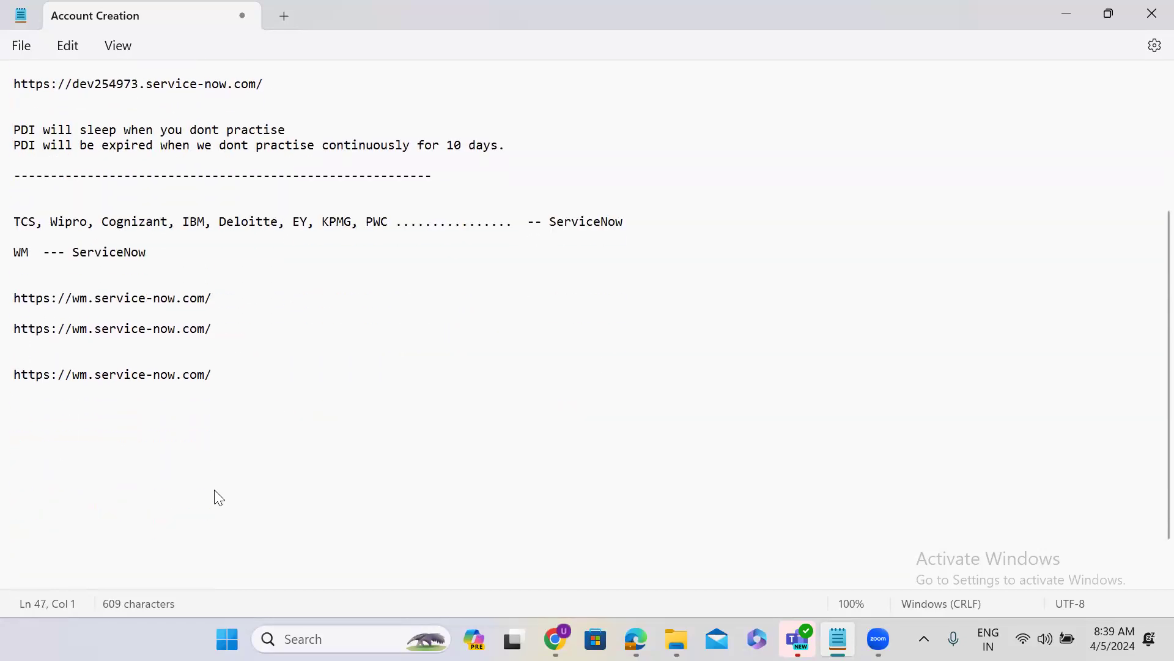
scroll(219, 496, "down", 1)
Change the first two URLs to wmdev and wmtest .service-now.com and delete the extra blank line.
left_click(92, 254)
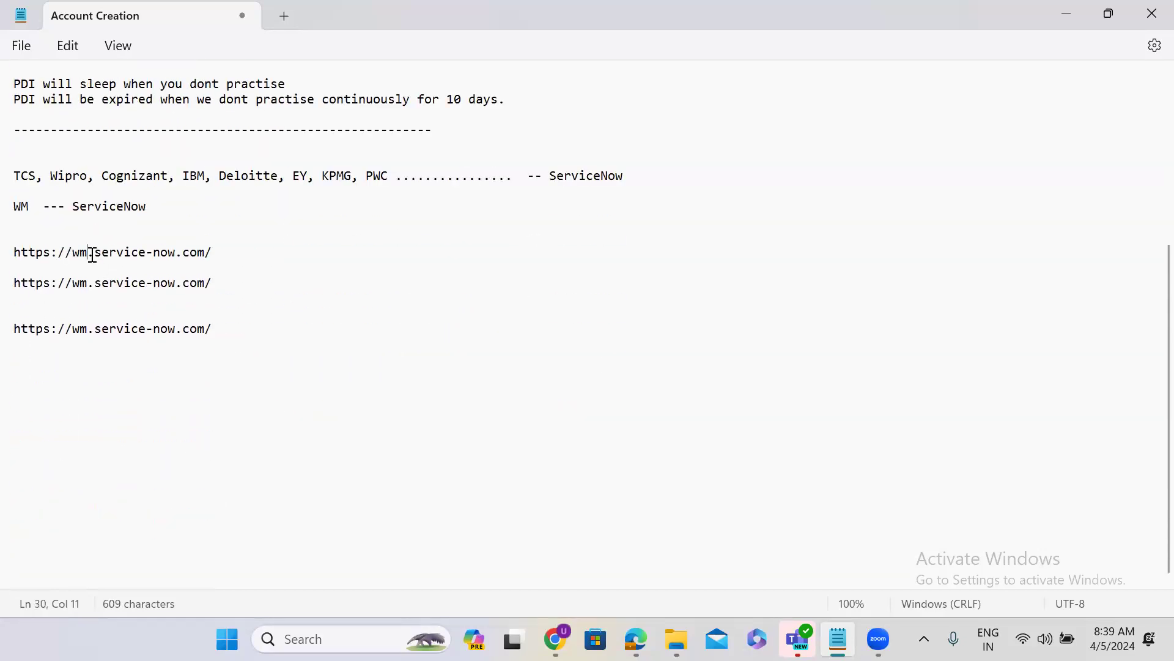
type("dev")
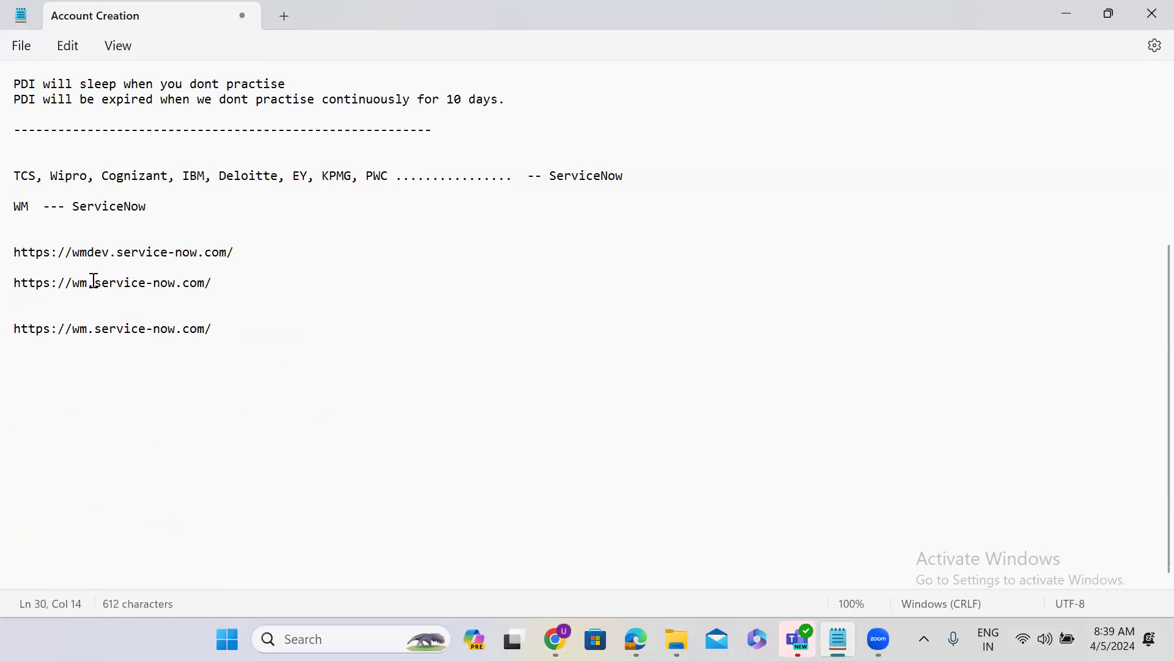
left_click(91, 284)
type("test")
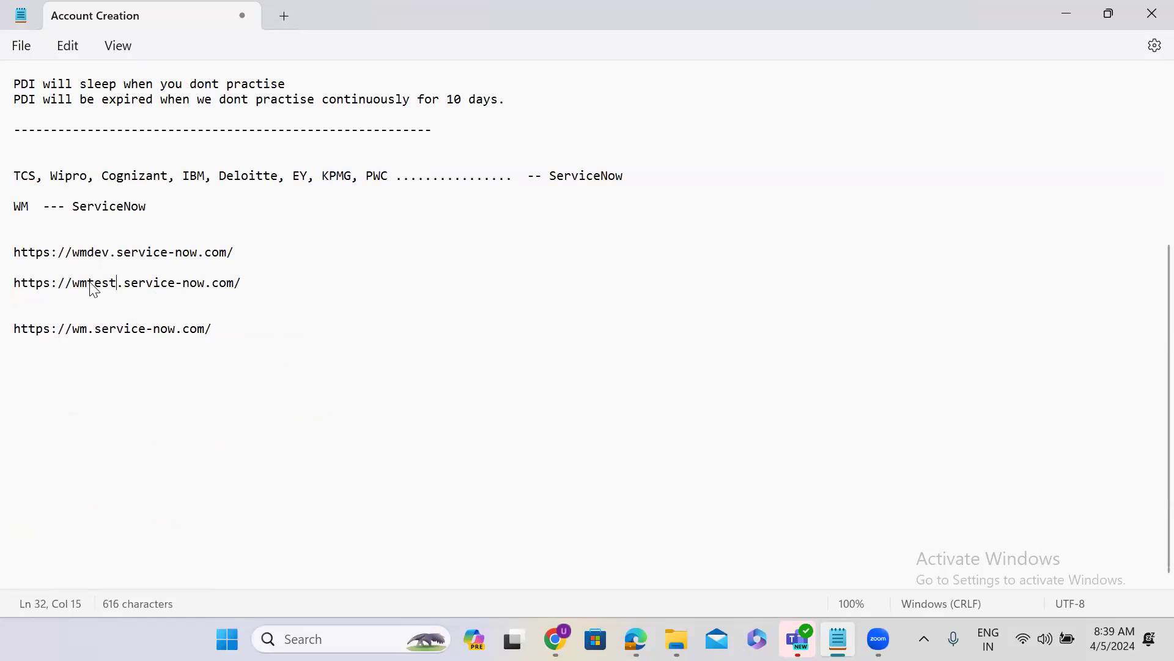
left_click(201, 300)
key("BackSpace")
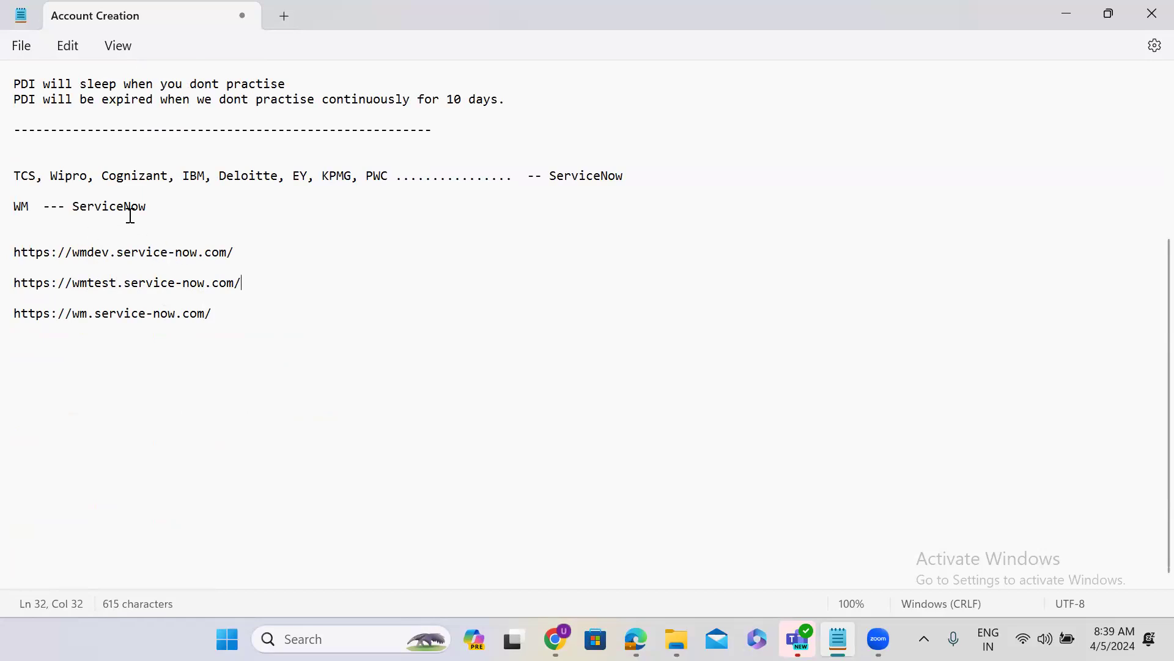
double_click(93, 252)
double_click(94, 283)
triple_click(86, 318)
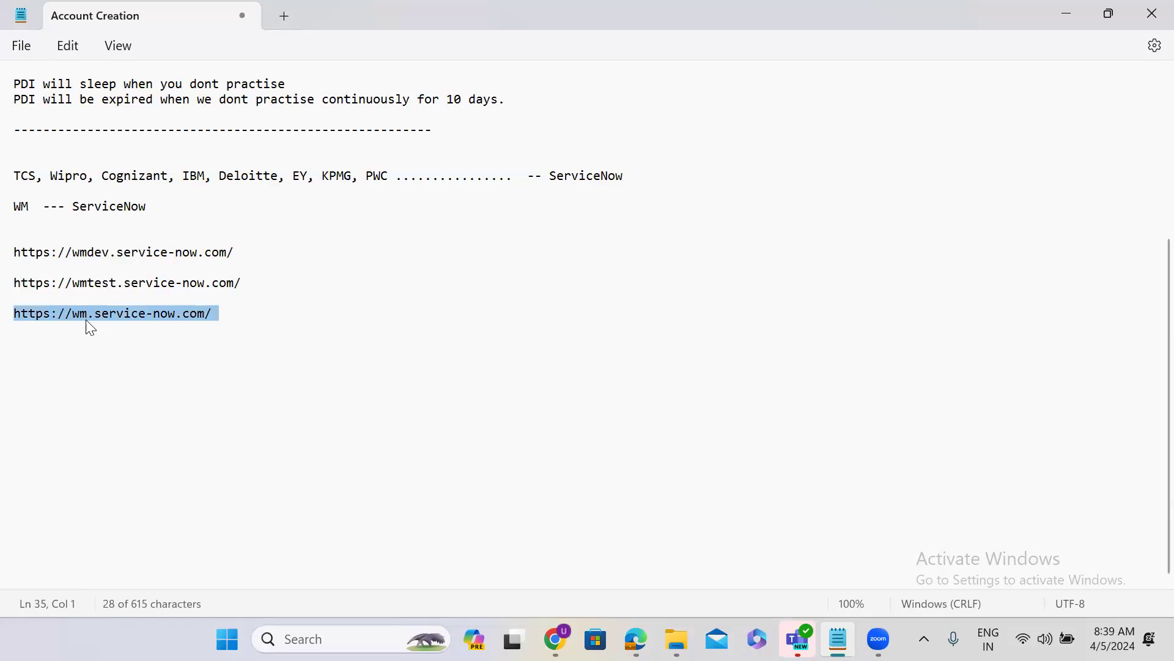
triple_click(87, 254)
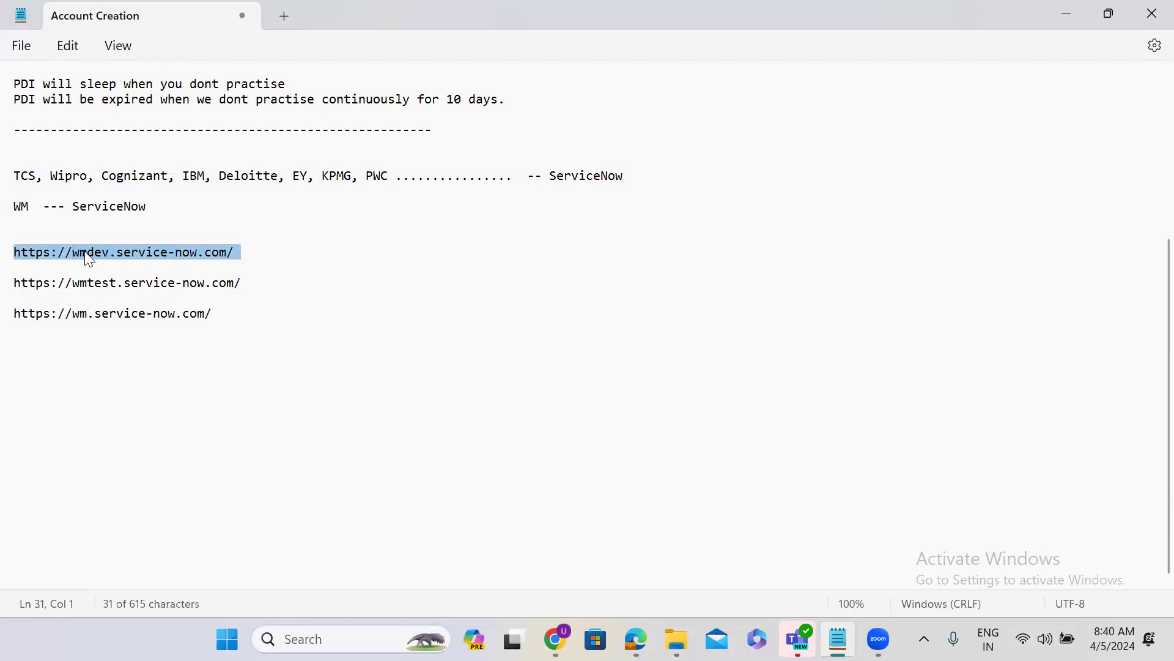
left_click(245, 253)
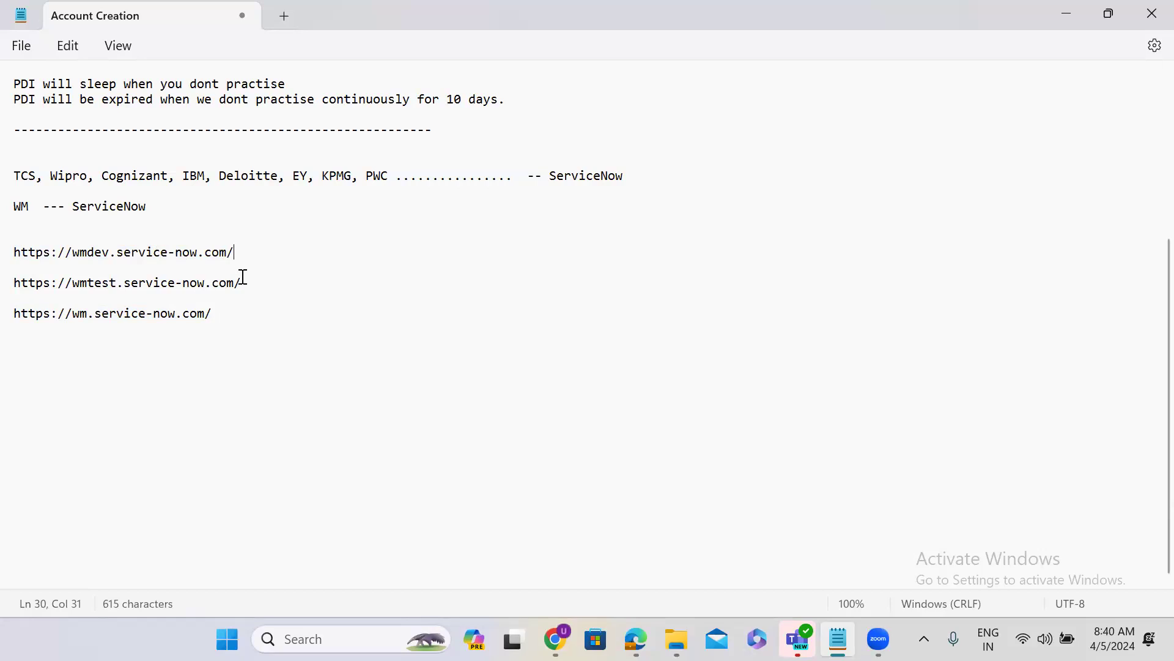
left_click(248, 281)
triple_click(210, 311)
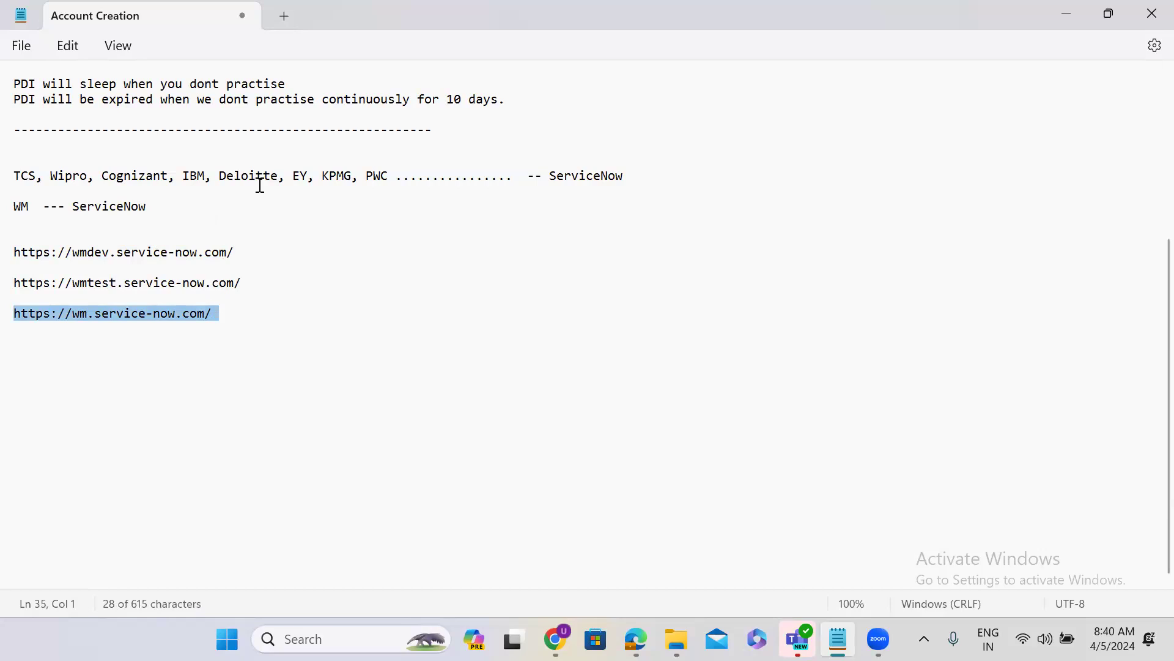
Insert a blank line after the TCS company line, then highlight the wmdev, wmtest and wm URL lines.
left_click(638, 176)
key("Down")
key("Return")
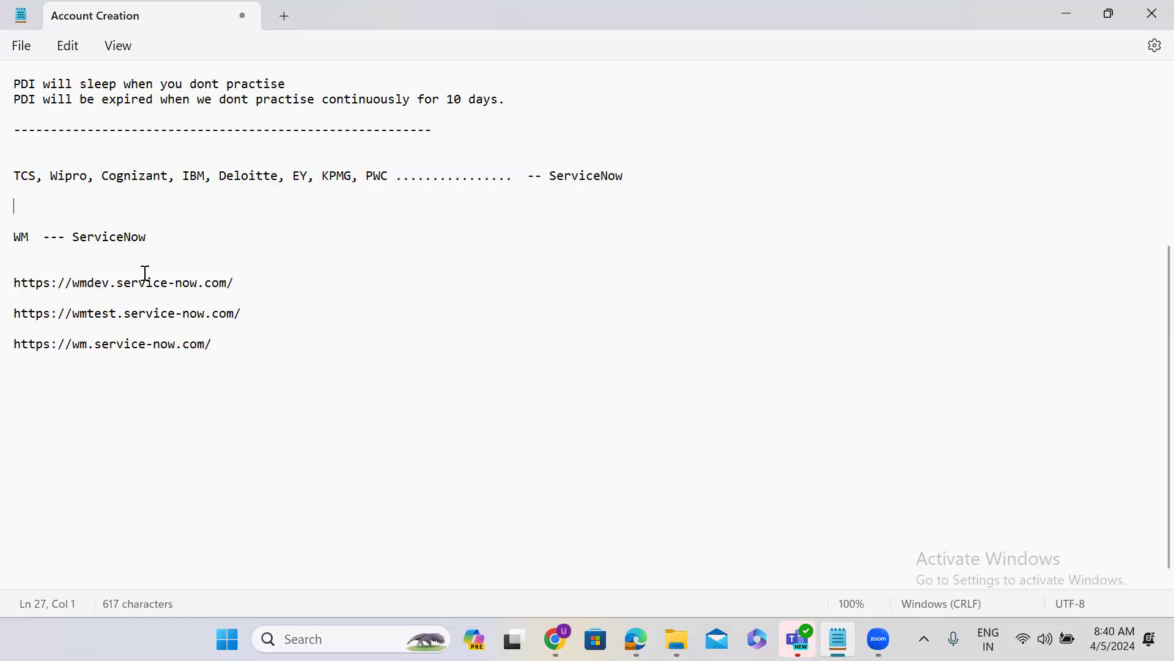
triple_click(236, 283)
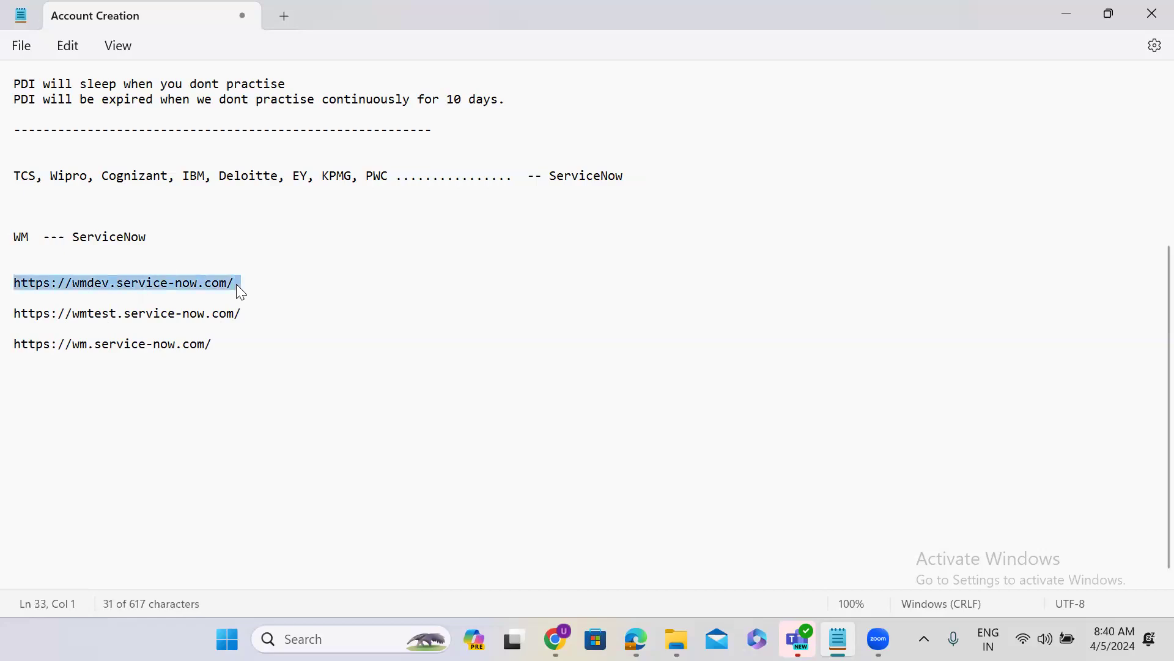
triple_click(247, 315)
triple_click(225, 345)
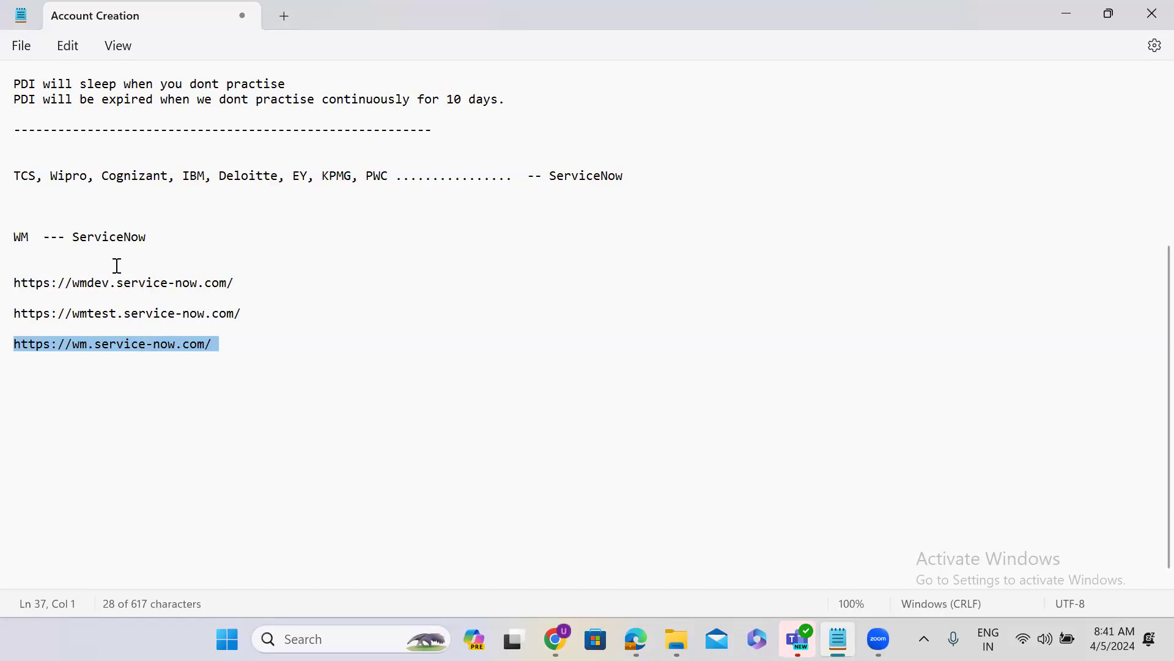
Minimize Notepad and close the 'Log in | UCS' browser tab.
left_click(1068, 13)
left_click(749, 18)
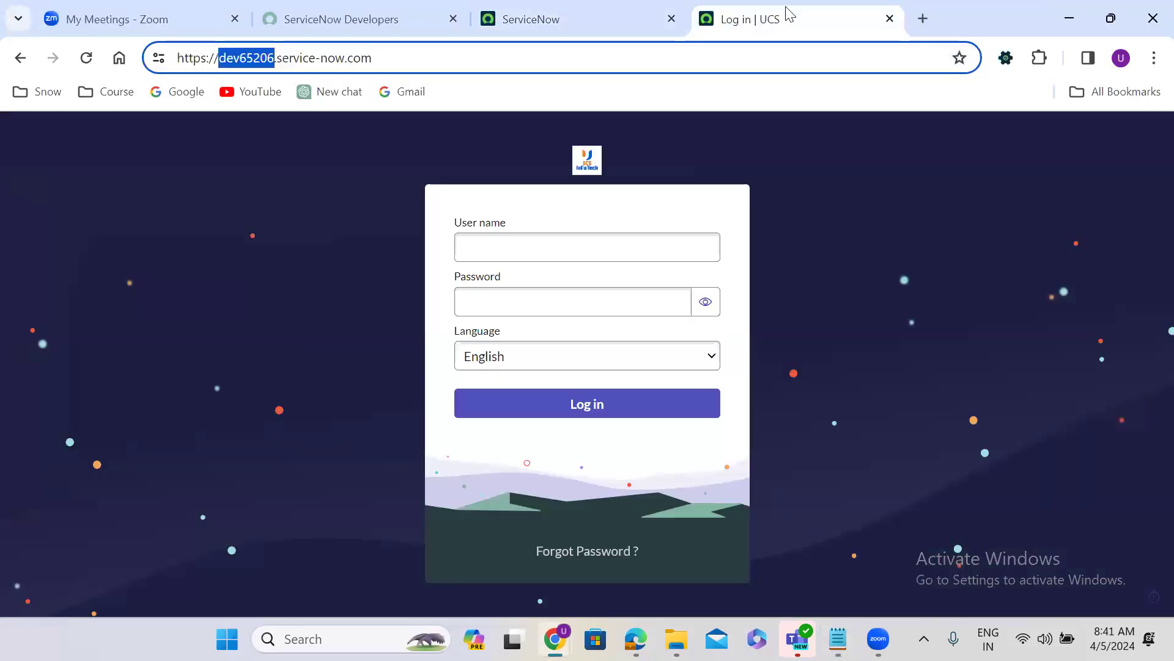
left_click(890, 19)
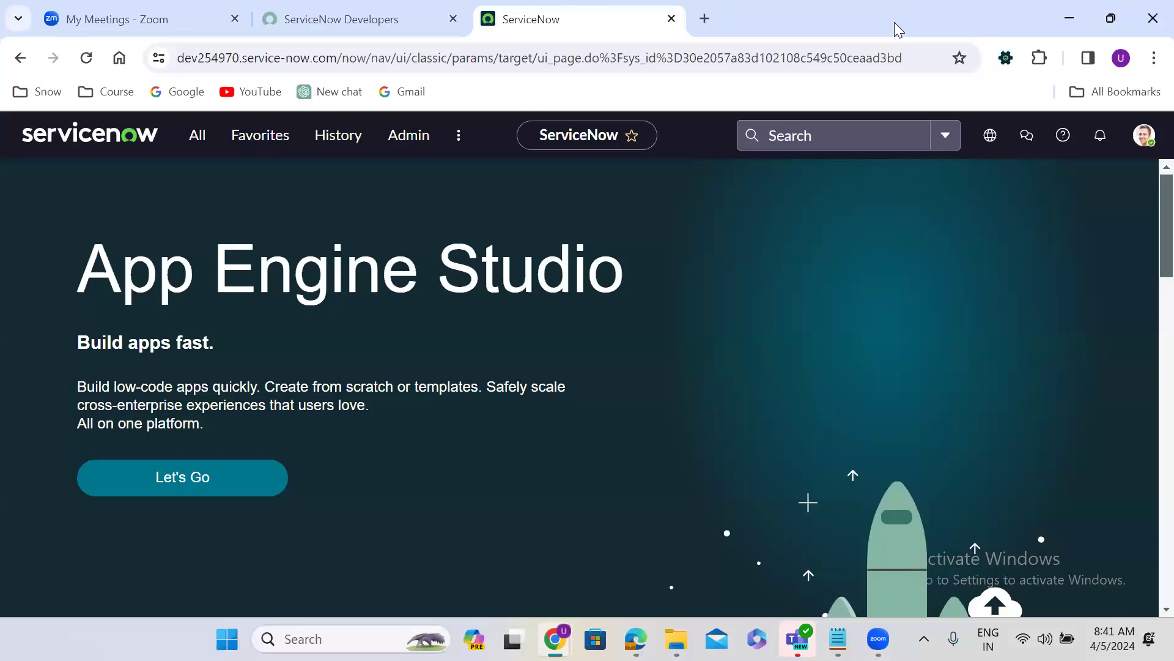
Open wmdev, wmtest and wm.service-now.com, each in its own new tab.
left_click(703, 18)
type("wmdev")
key("Return")
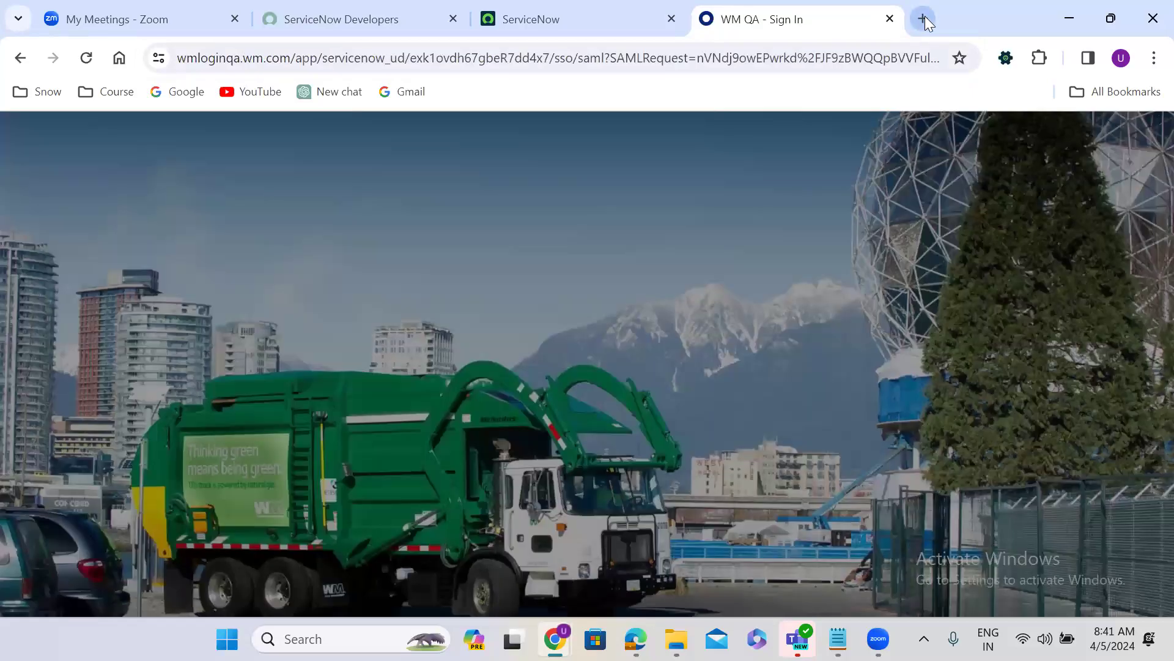
left_click(925, 18)
type("wmtest")
key("Right")
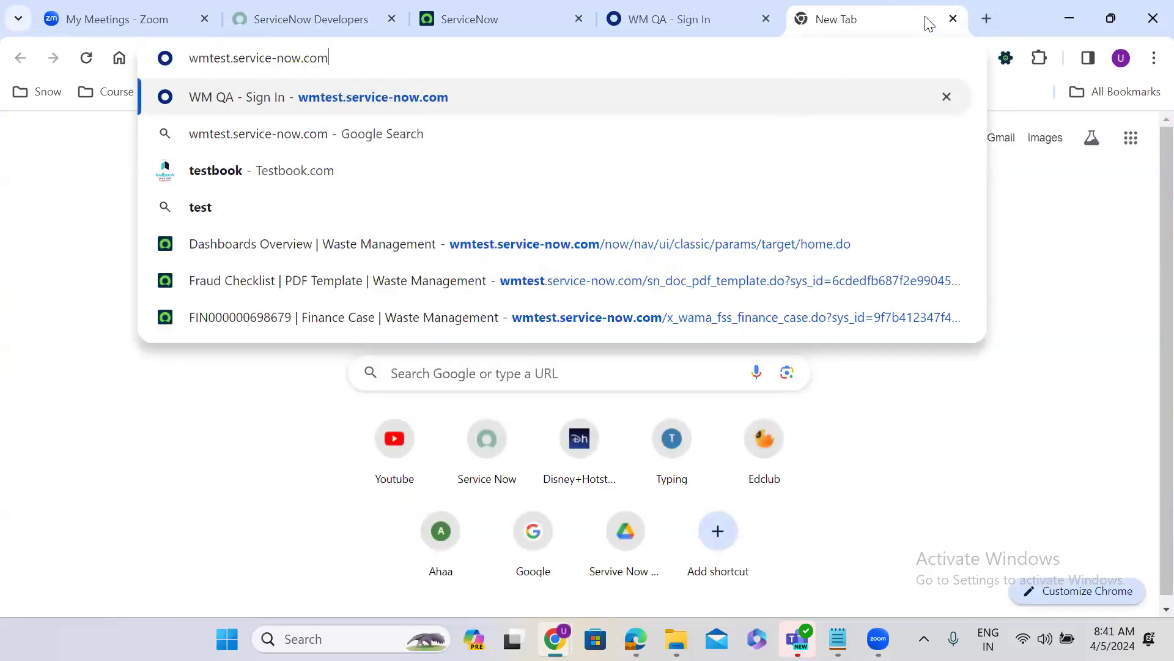
key("Return")
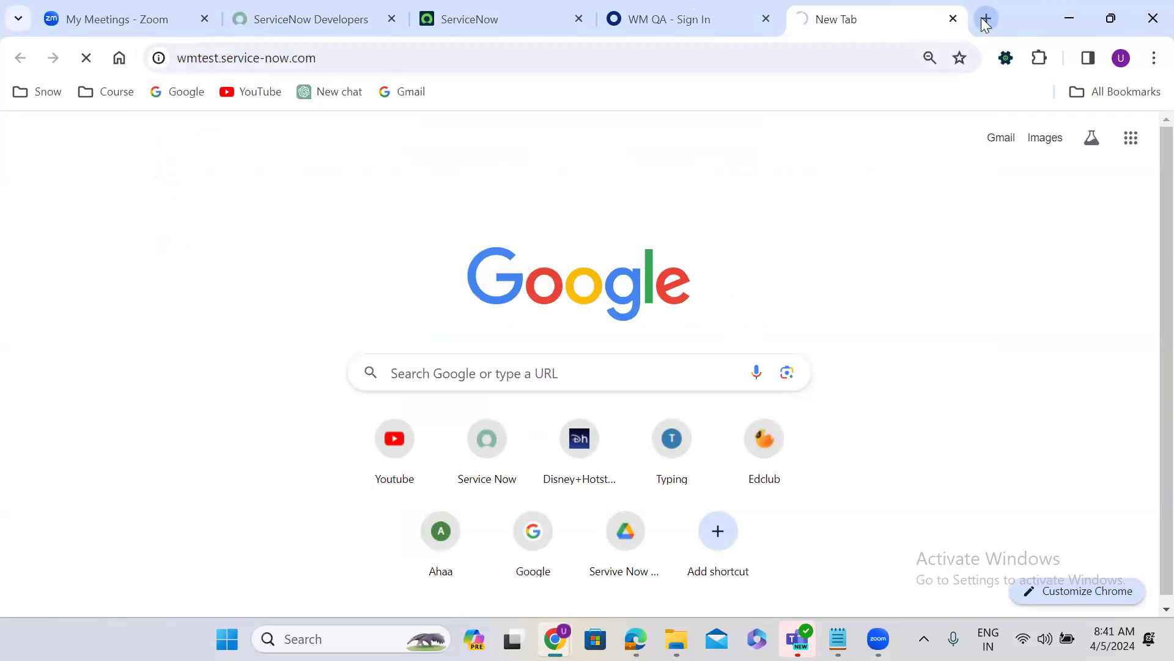
left_click(981, 17)
type("wm.")
key("Right")
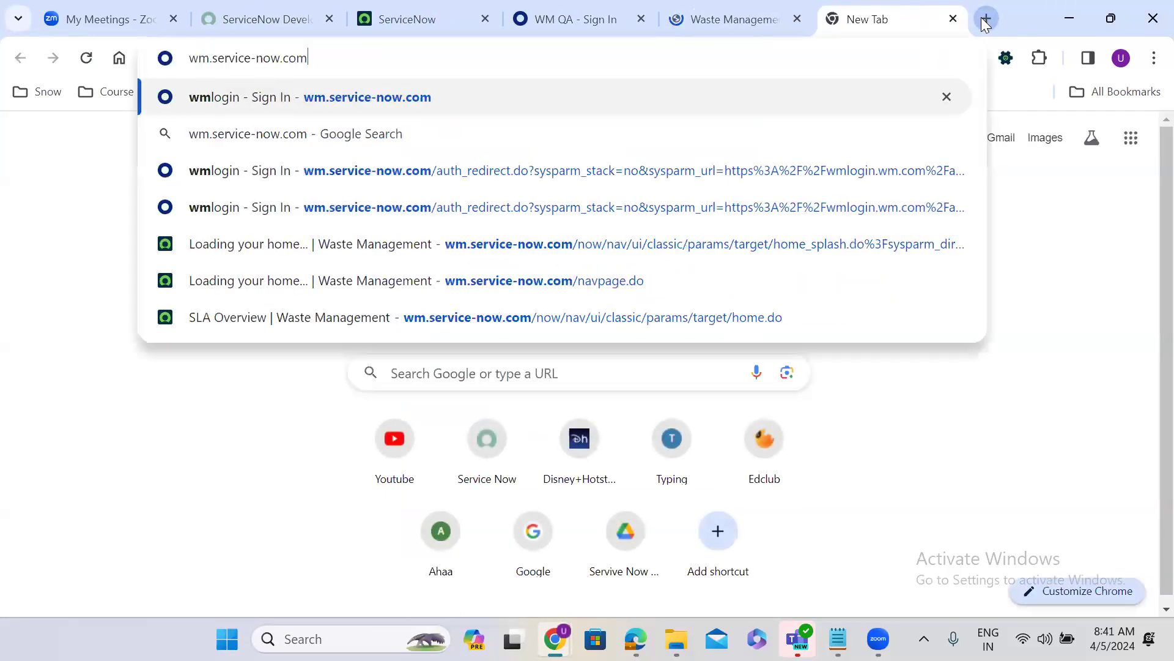
key("Return")
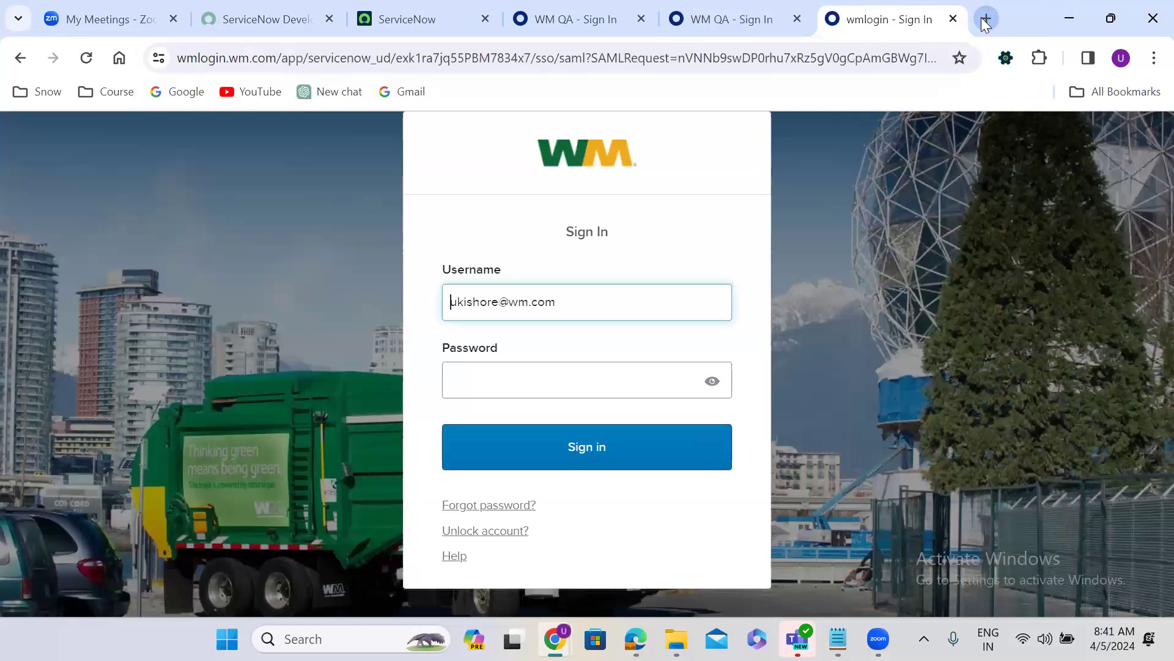
Check the WM QA and wmlogin sign-in tabs, then return to the App Engine Studio tab.
left_click(539, 19)
left_click(683, 14)
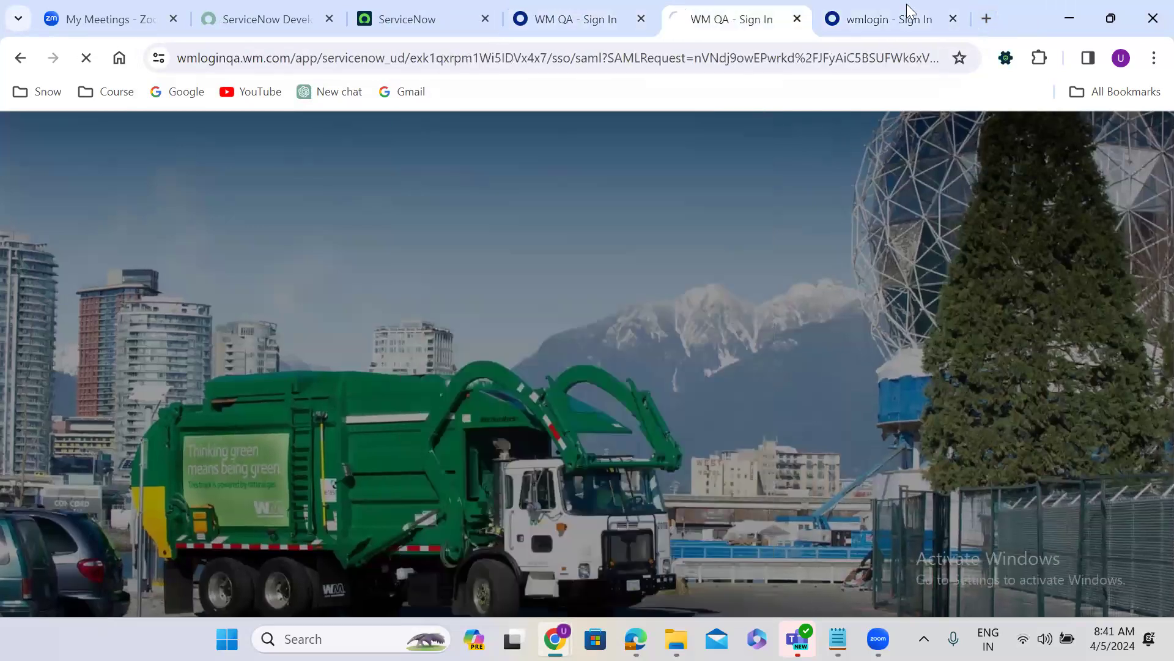
left_click(910, 14)
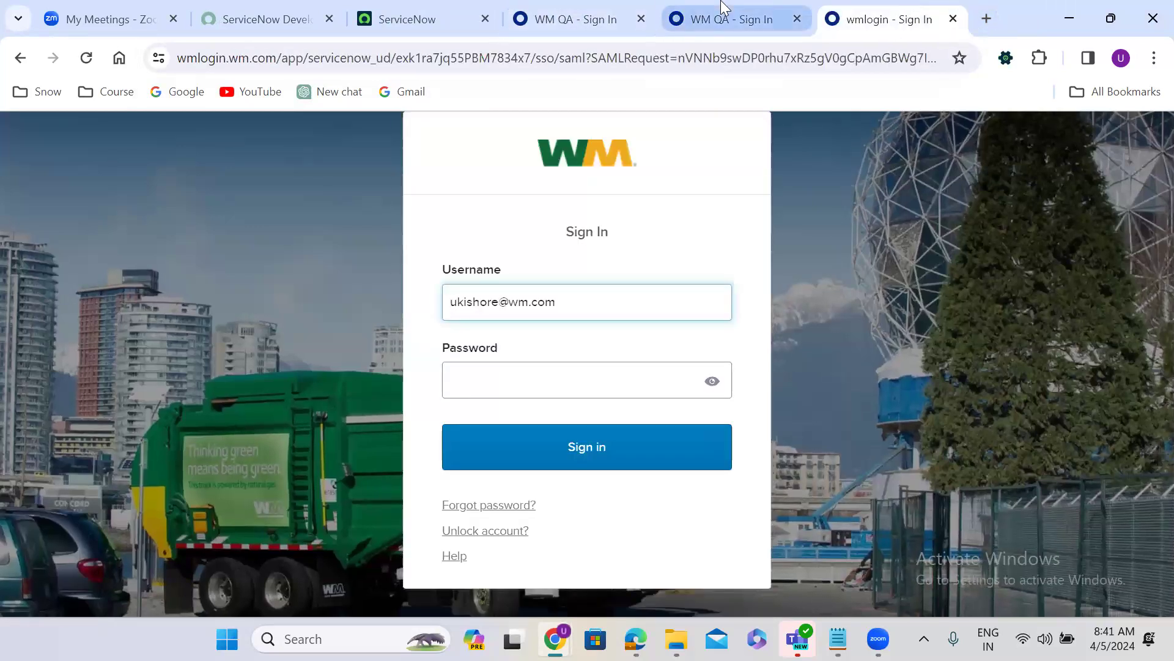
left_click(451, 4)
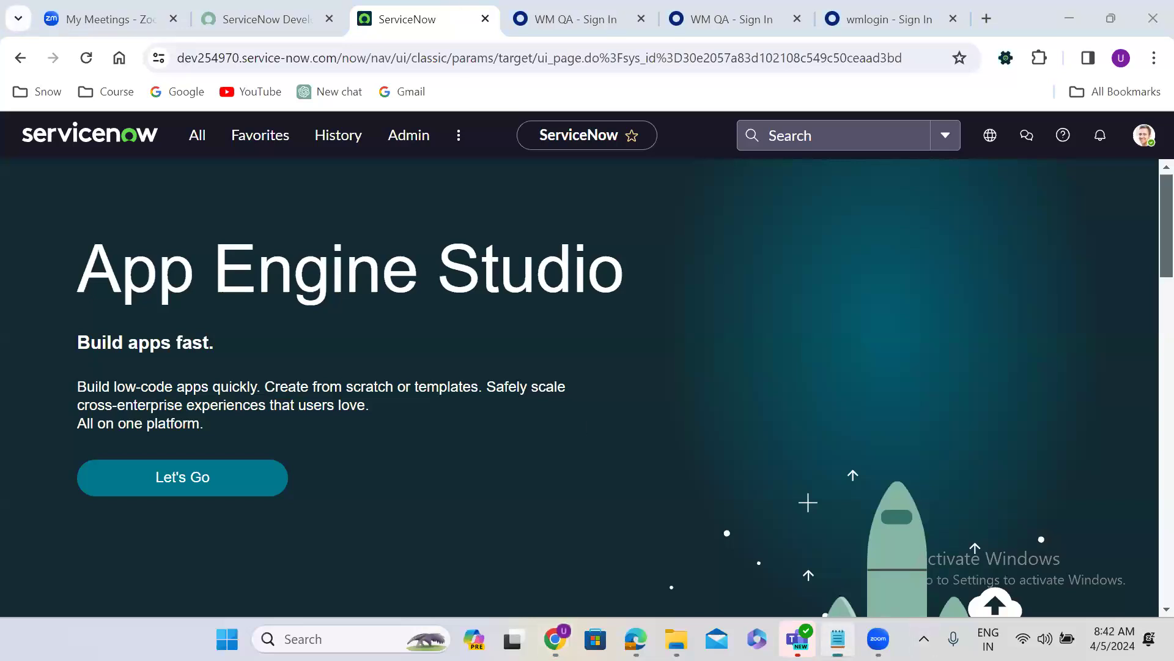
Bring up the Account Creation notes, review the three WM URL lines, and add empty lines below them.
left_click(837, 639)
triple_click(123, 287)
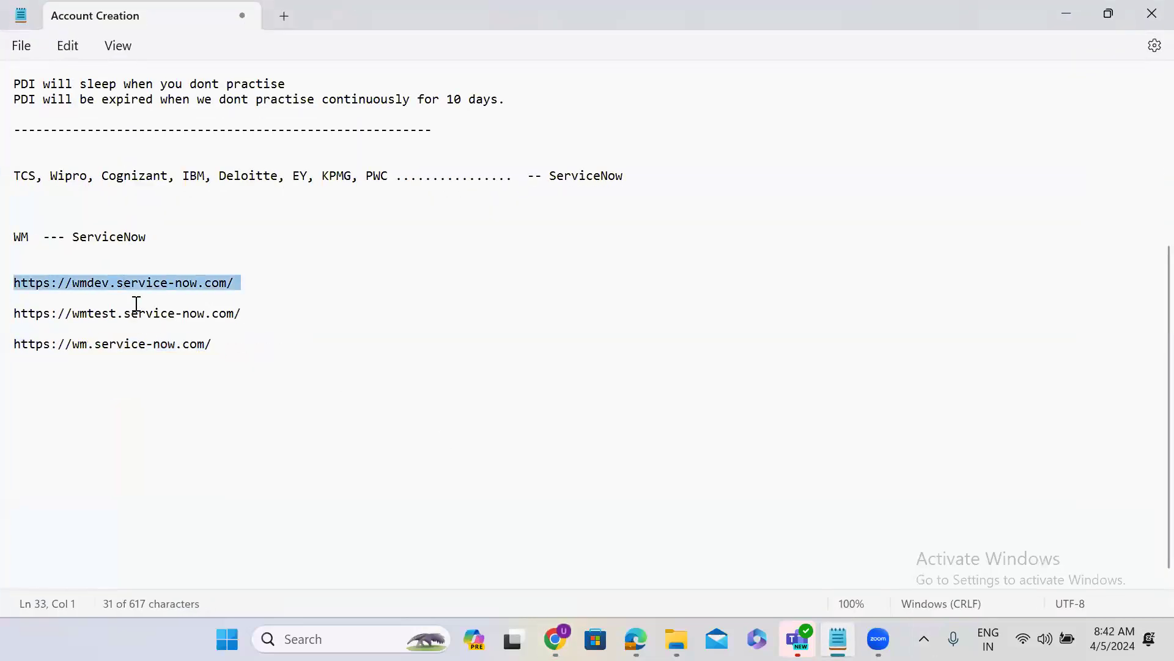
triple_click(136, 309)
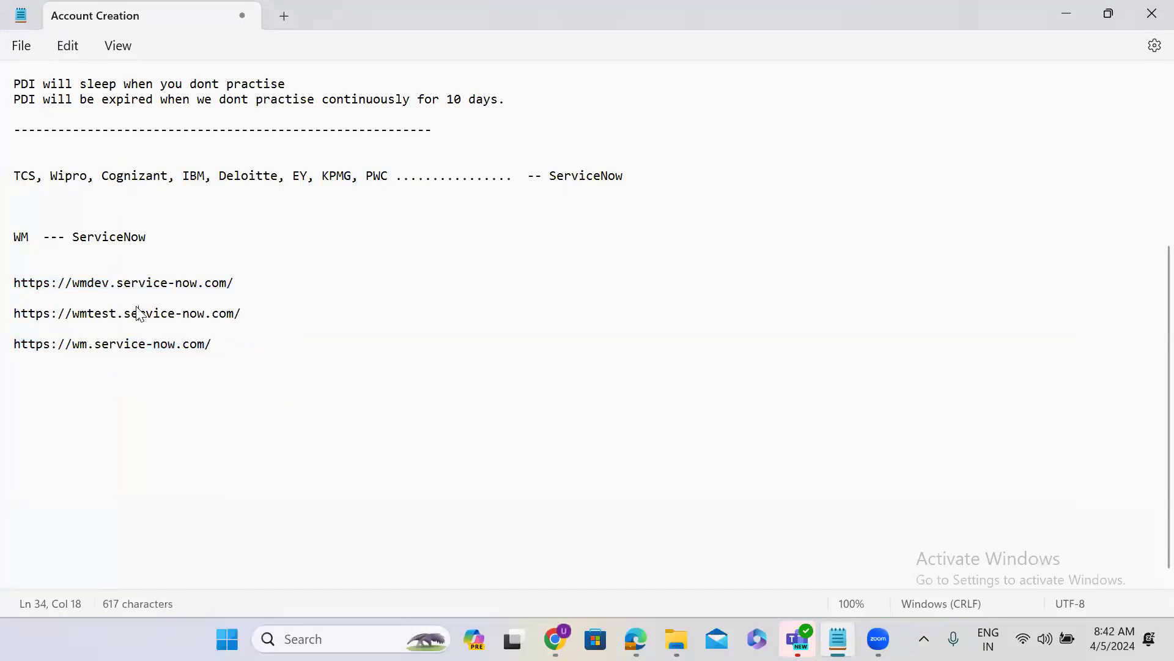
triple_click(119, 344)
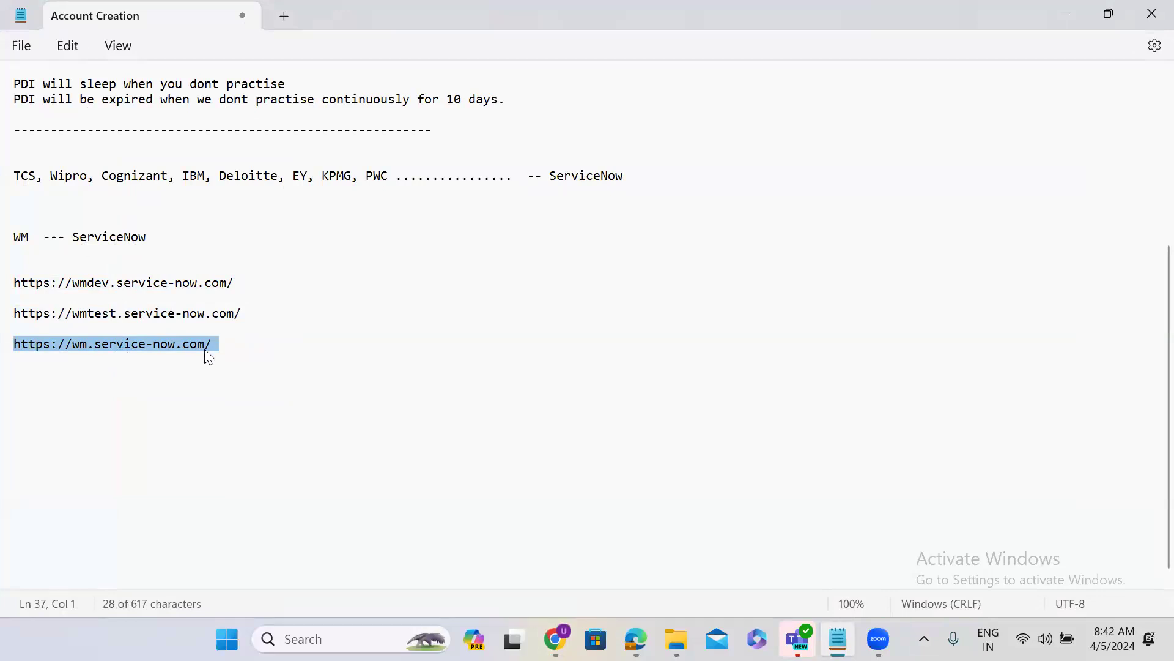
left_click(238, 347)
key("Return")
key("Return")
key("Return")
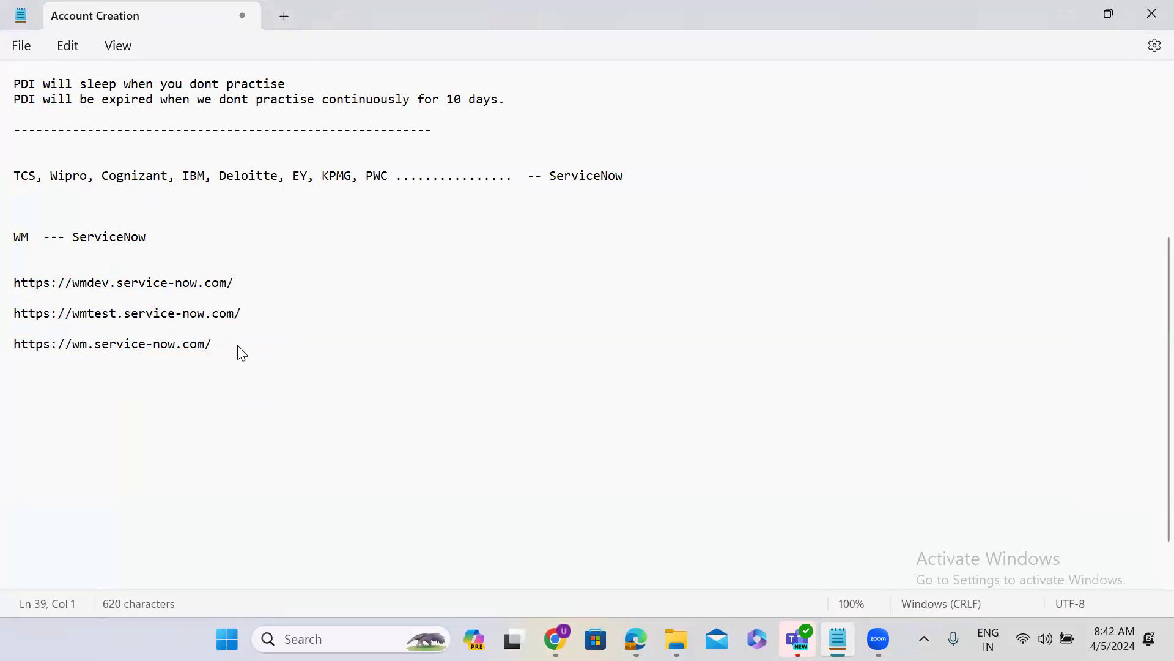
key("Return")
Type a row of hyphens as a dashed separator below the WM instance URLs.
type("------------------------------------------------------")
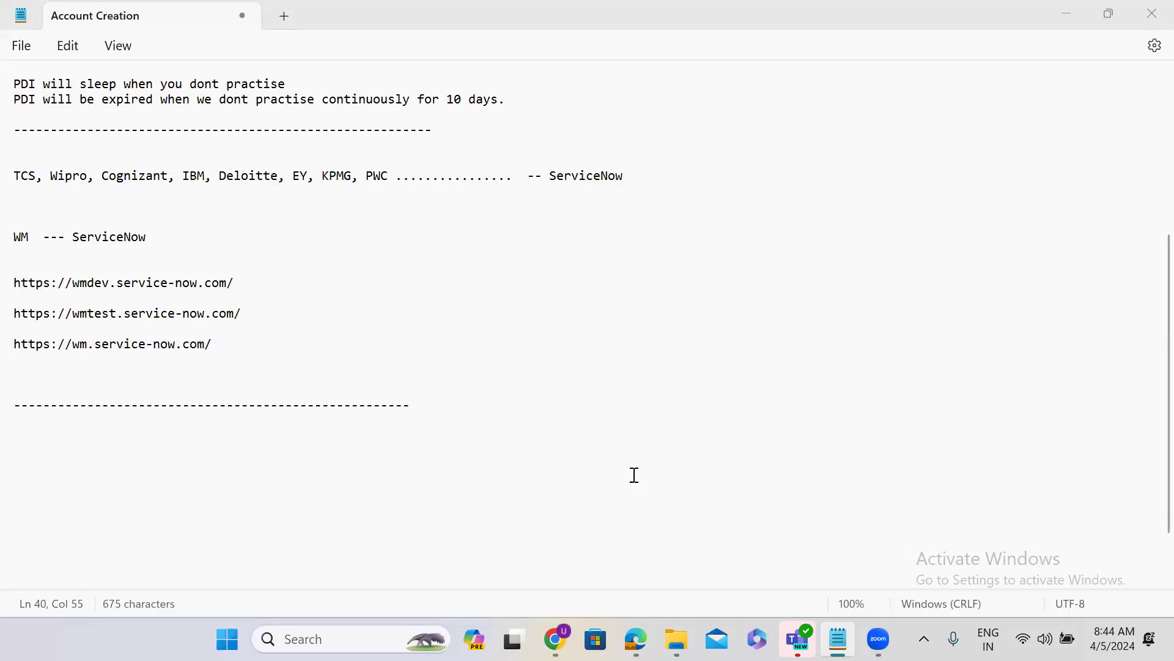
left_click(451, 406)
Write '1 email --1 account' and '1 account -- 1 PDI' below the separator, fixing the 'accpount' typo.
key("Return")
key("Return")
key("Return")
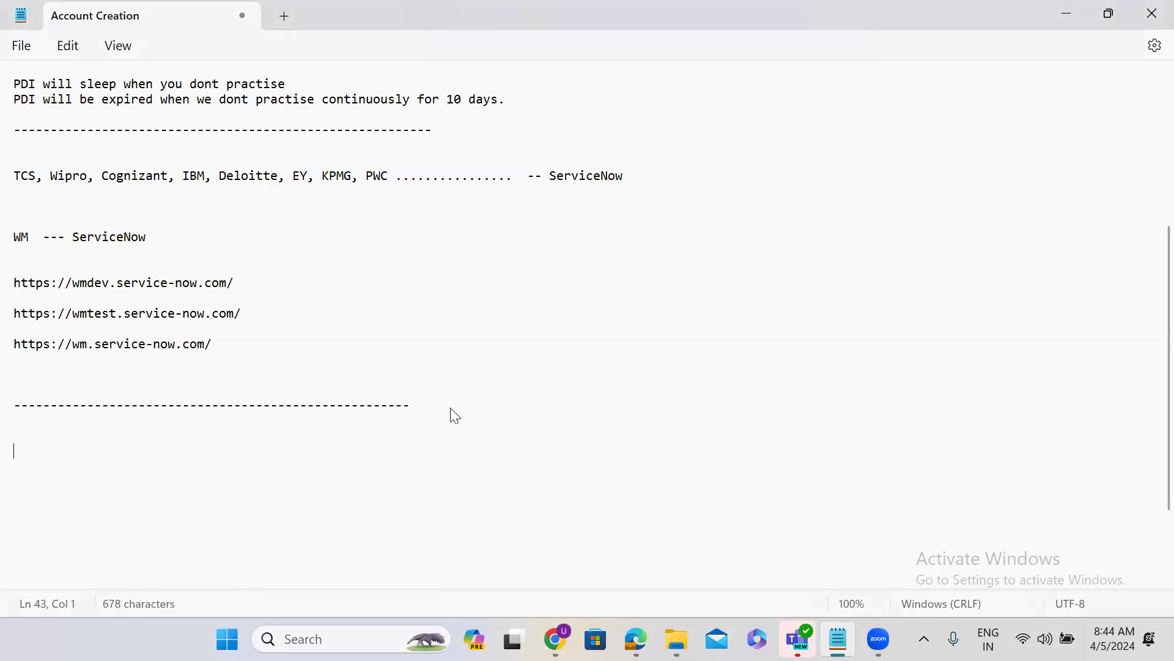
type("1 email --1 account")
key("Return")
key("Return")
type("1 acc")
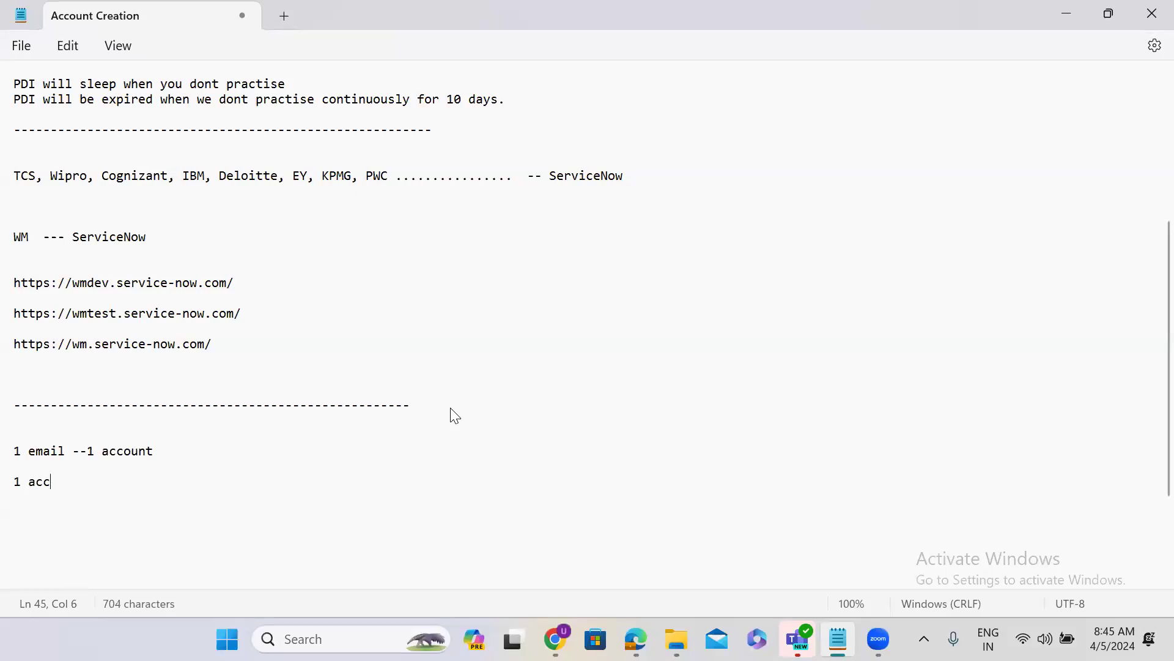
type("pount -- 1 PDI")
key("Return")
key("Return")
left_click(59, 482)
key("BackSpace")
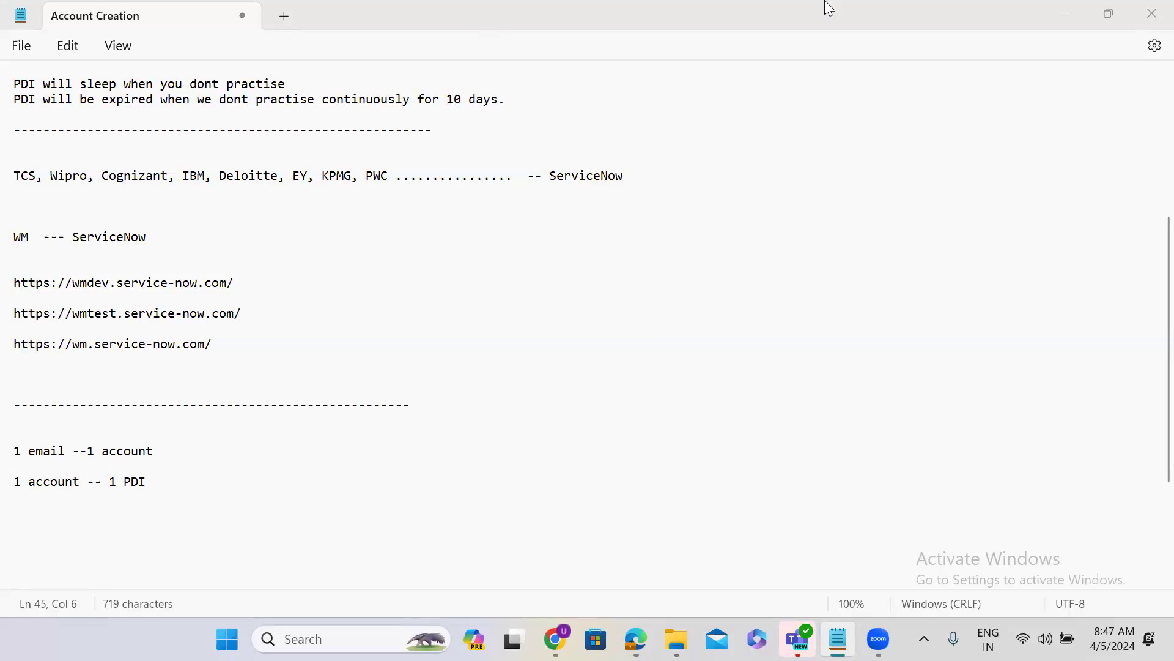
Open nowlearning.servicenow.com in a new tab, then return to the developer portal's instance password page.
left_click(1066, 13)
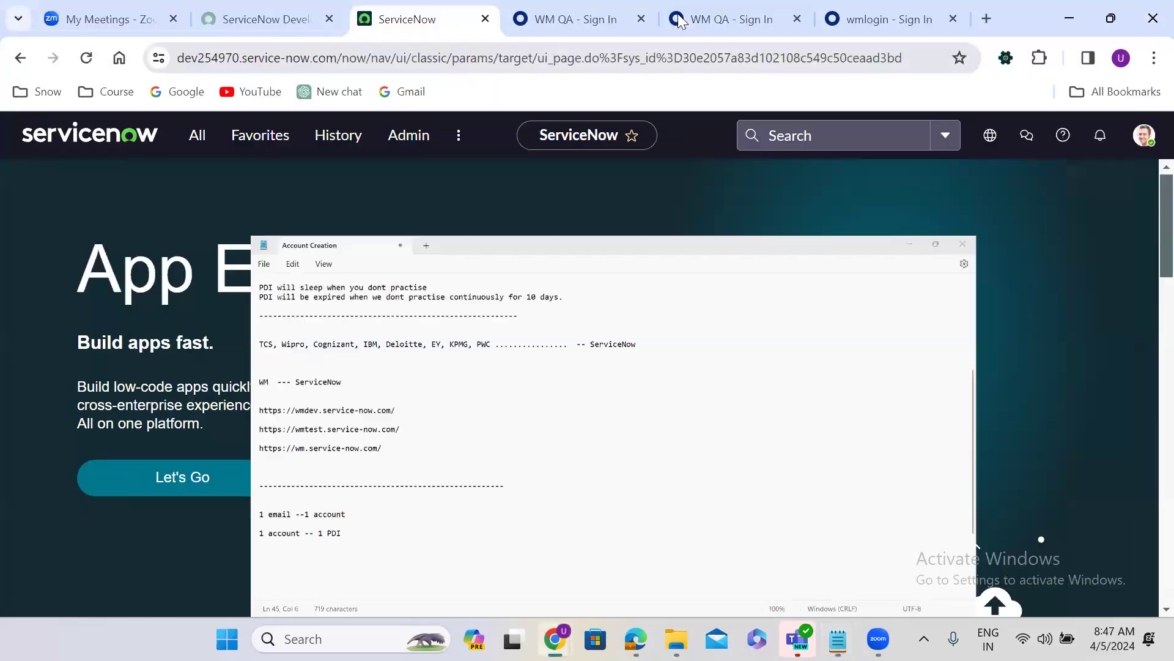
left_click(987, 13)
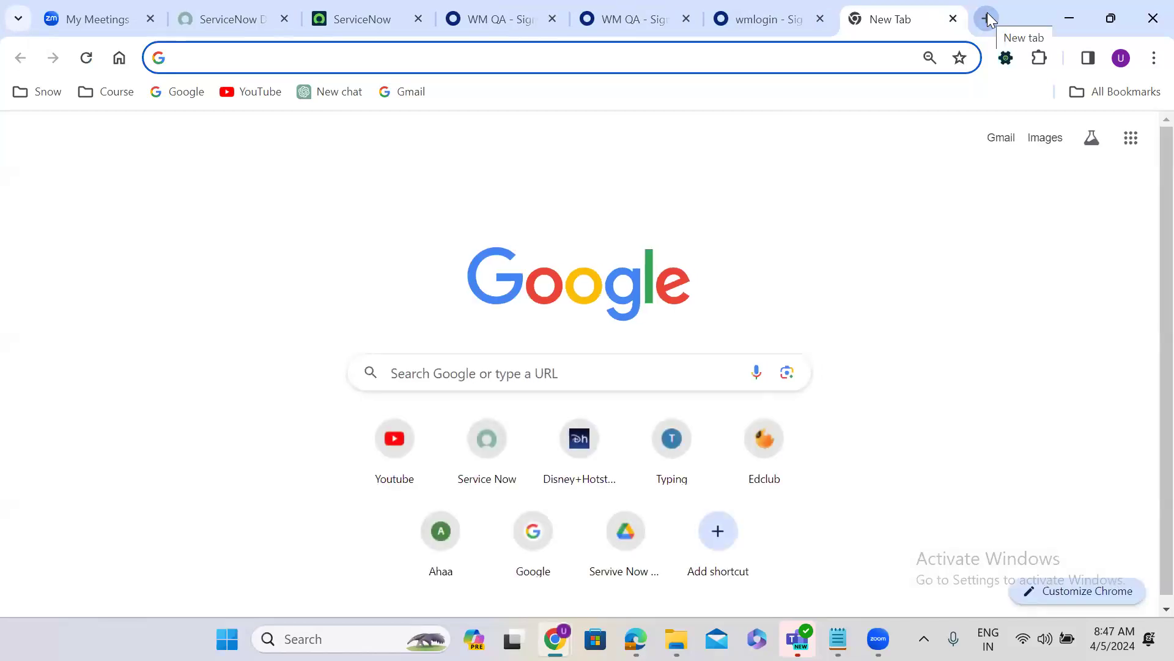
type("nowlearning.servicenow.com")
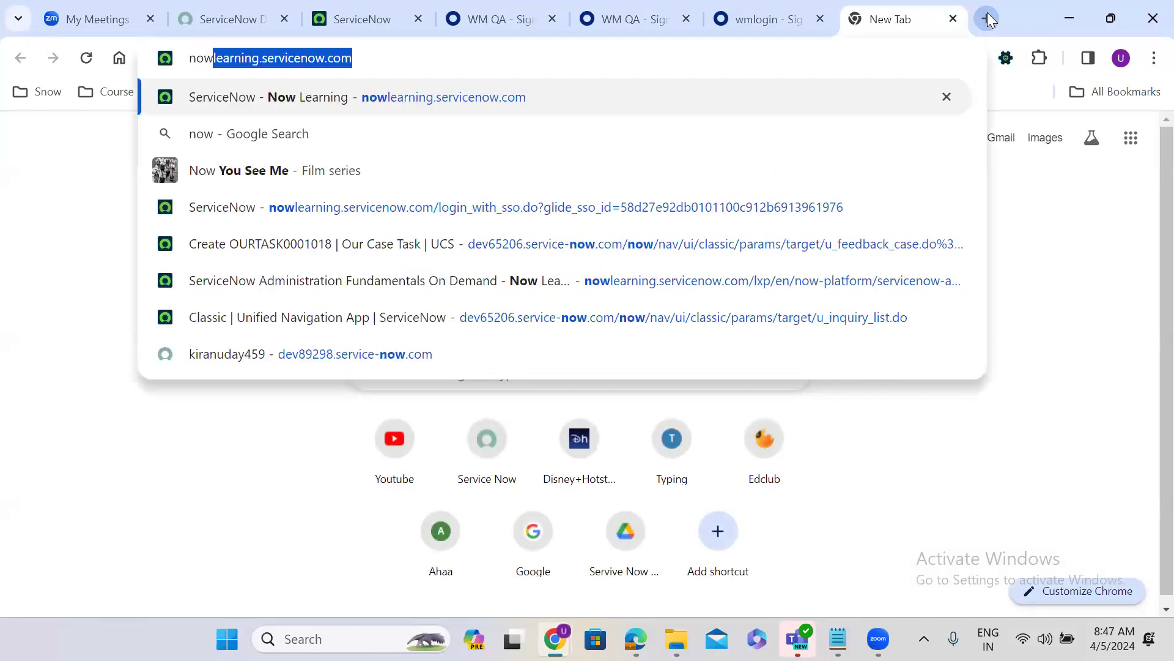
key("Right")
key("Return")
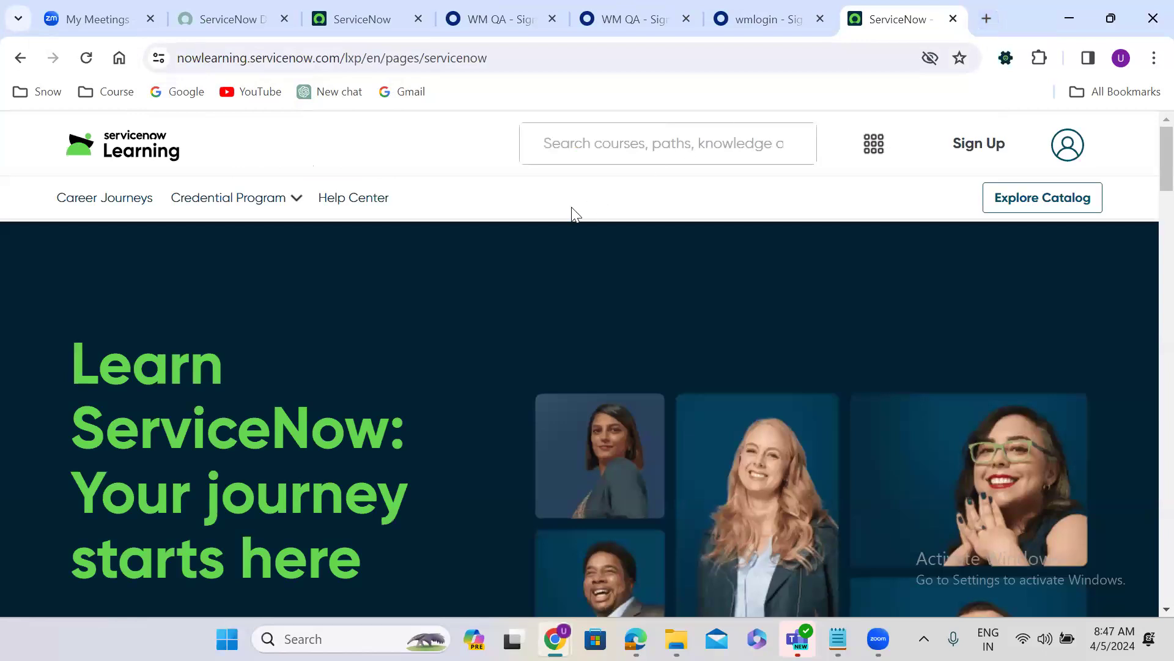
scroll(571, 207, "down", 10)
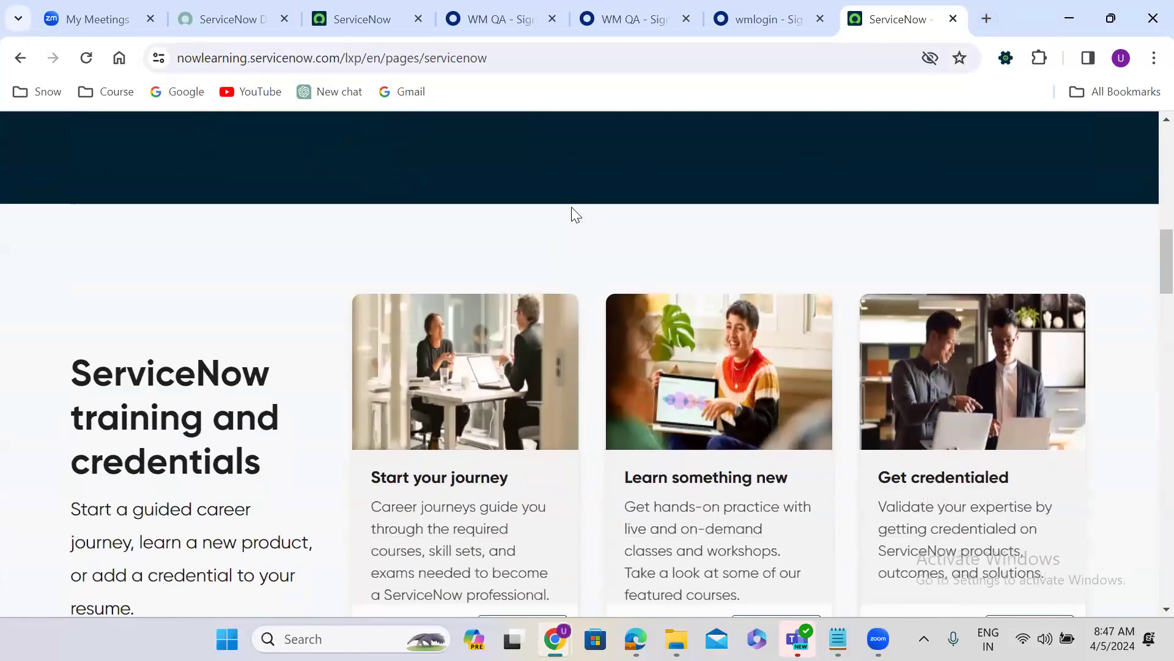
left_click(380, 8)
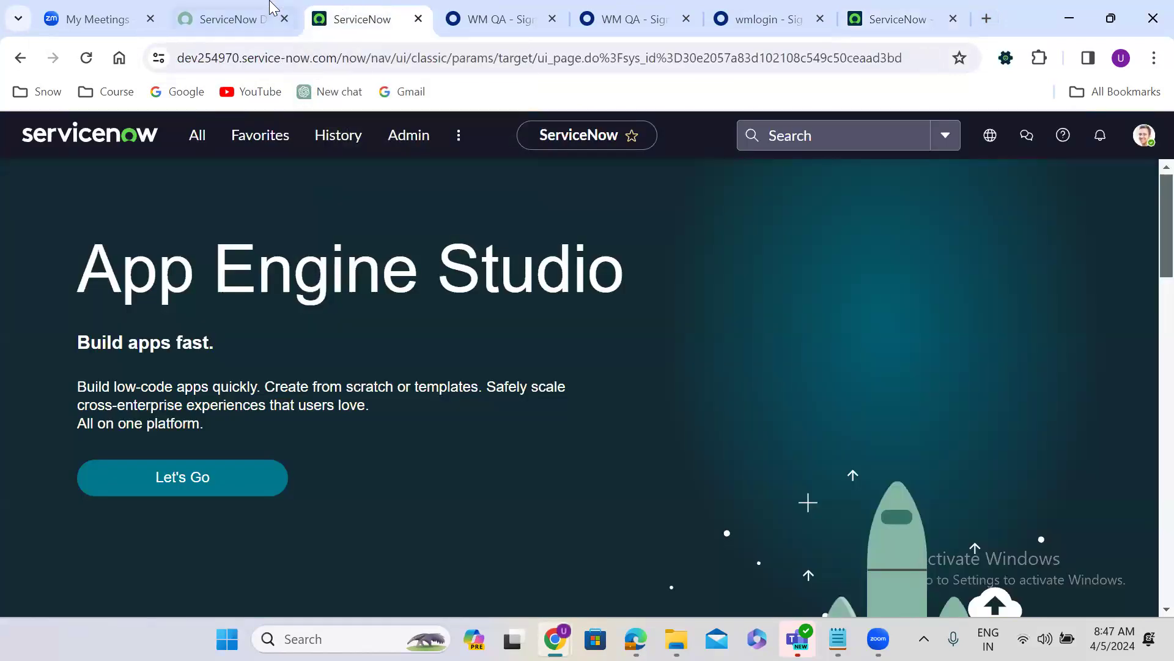
left_click(272, 12)
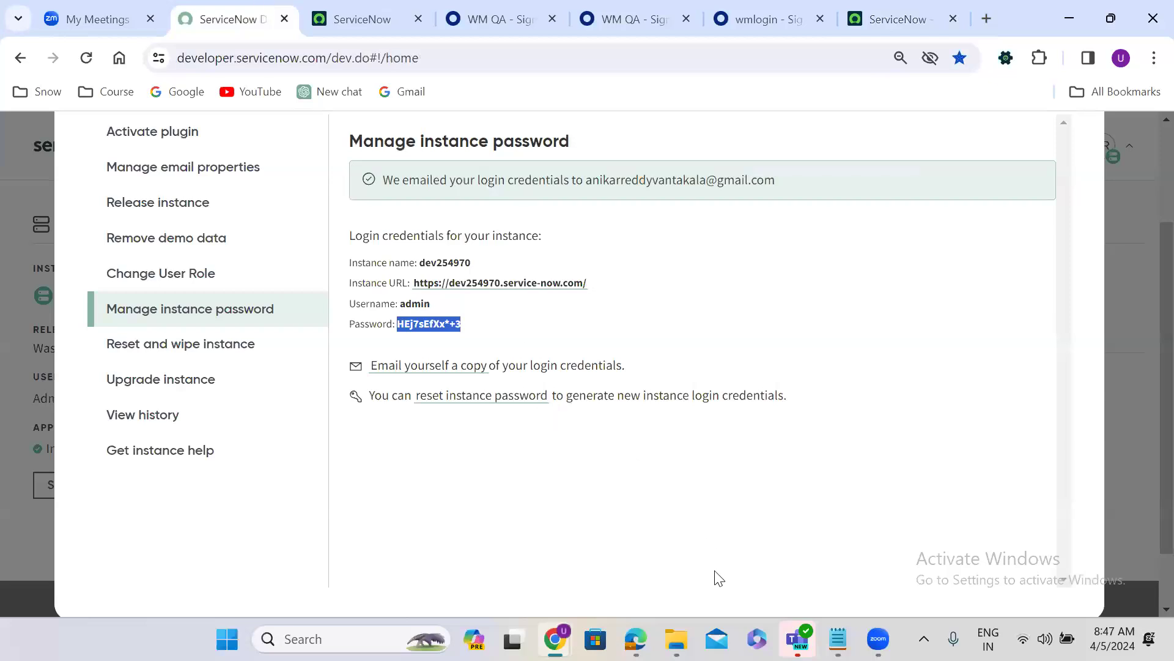
Review the instance login credentials on the Manage instance password page, then bring the Account Creation notes forward.
left_click(439, 588)
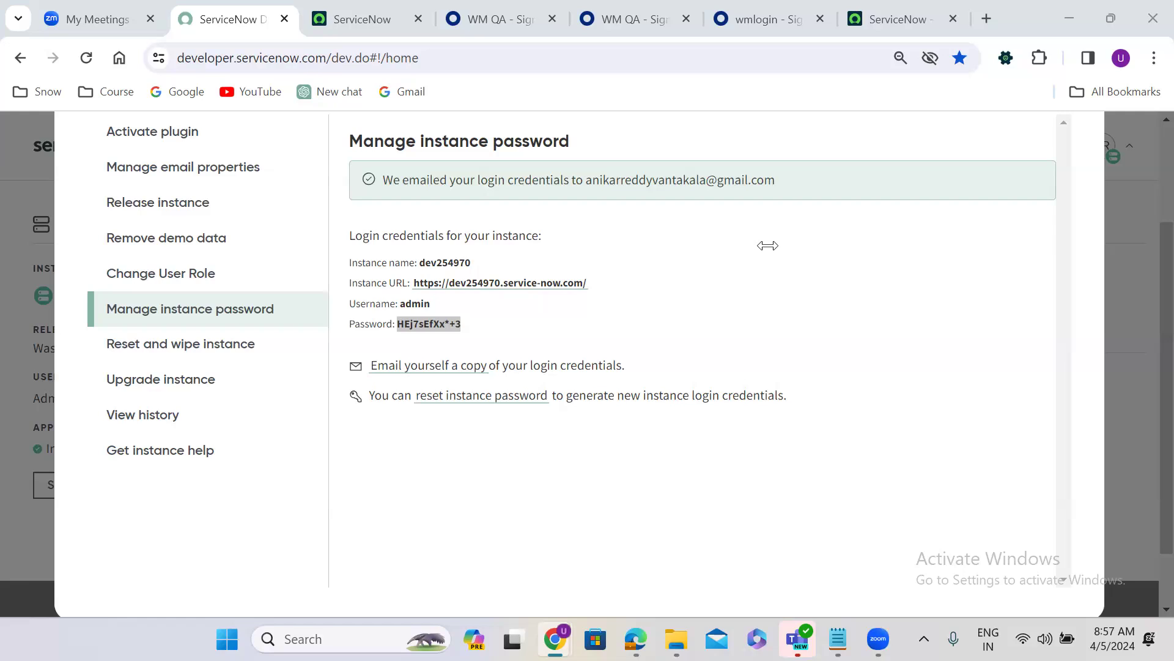
left_click(838, 639)
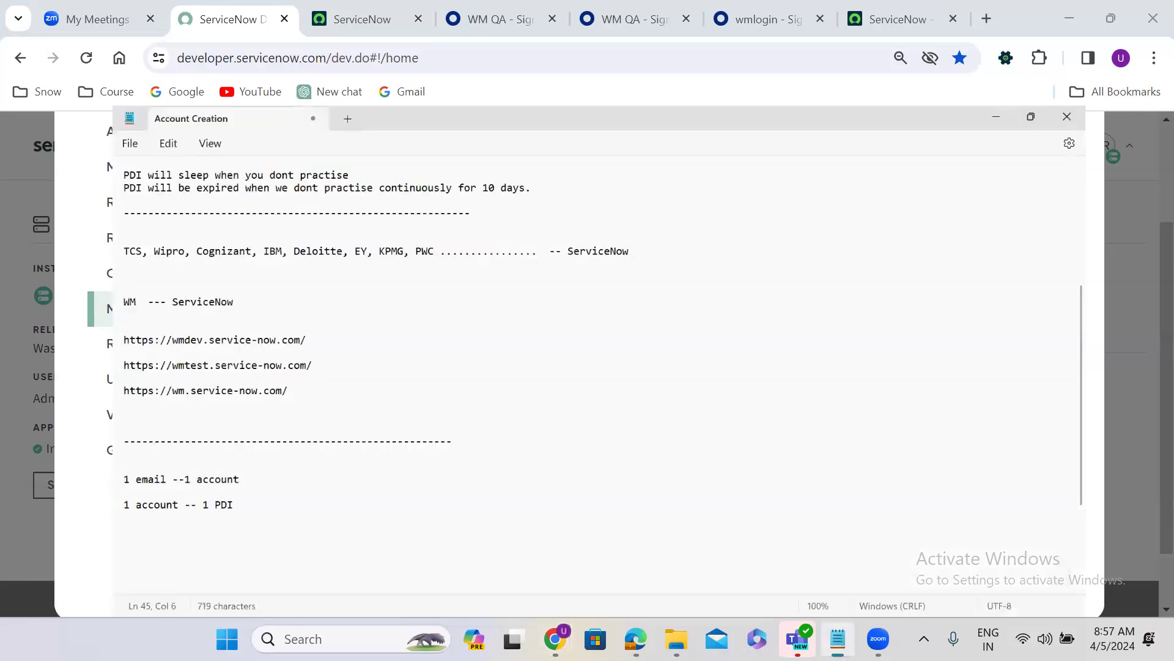
Write '4 -- 12 LPA' on a new line after the '1 account -- 1 PDI' line.
left_click(162, 483)
key("Return")
key("Return")
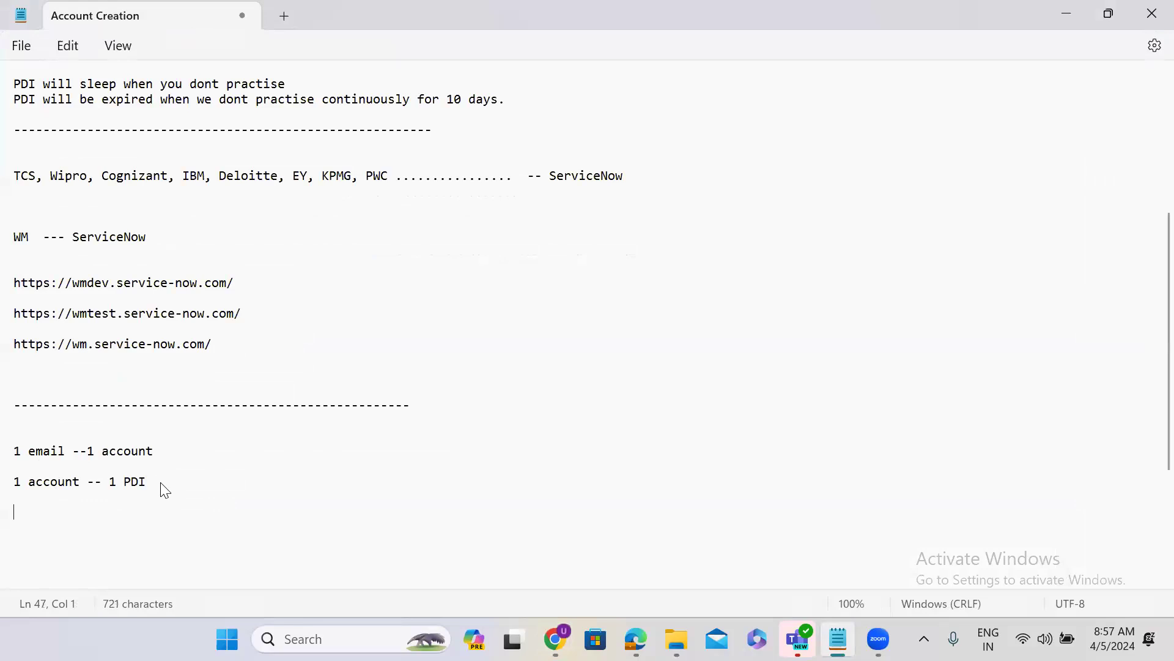
type("4 -- 12 LPA")
key("Return")
key("Return")
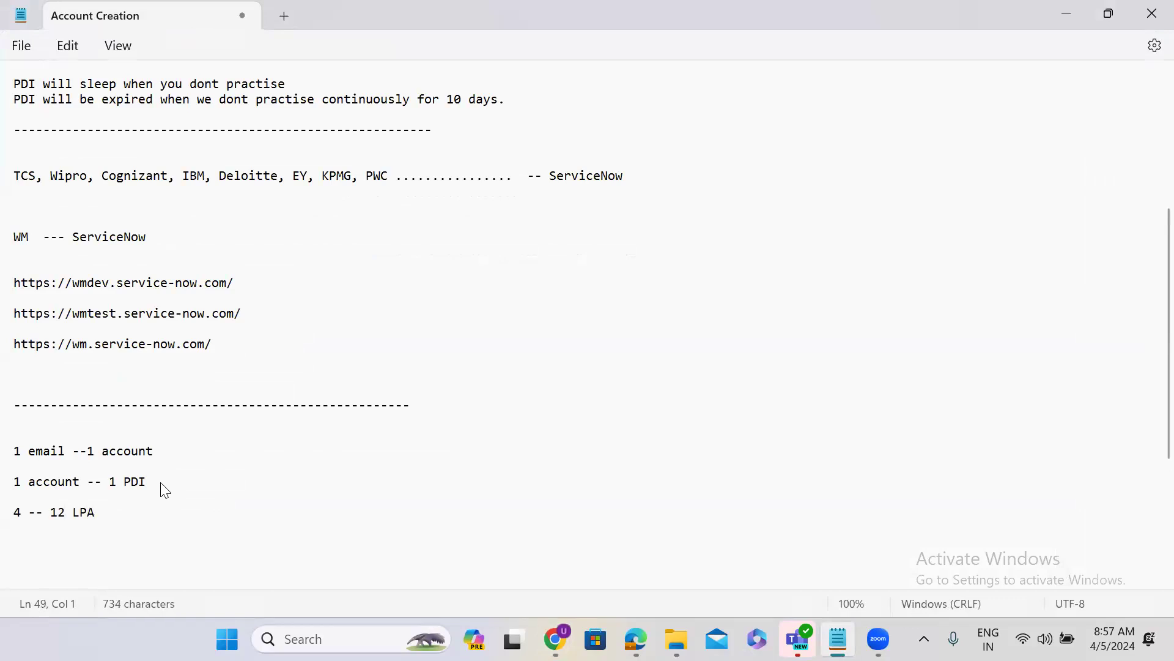